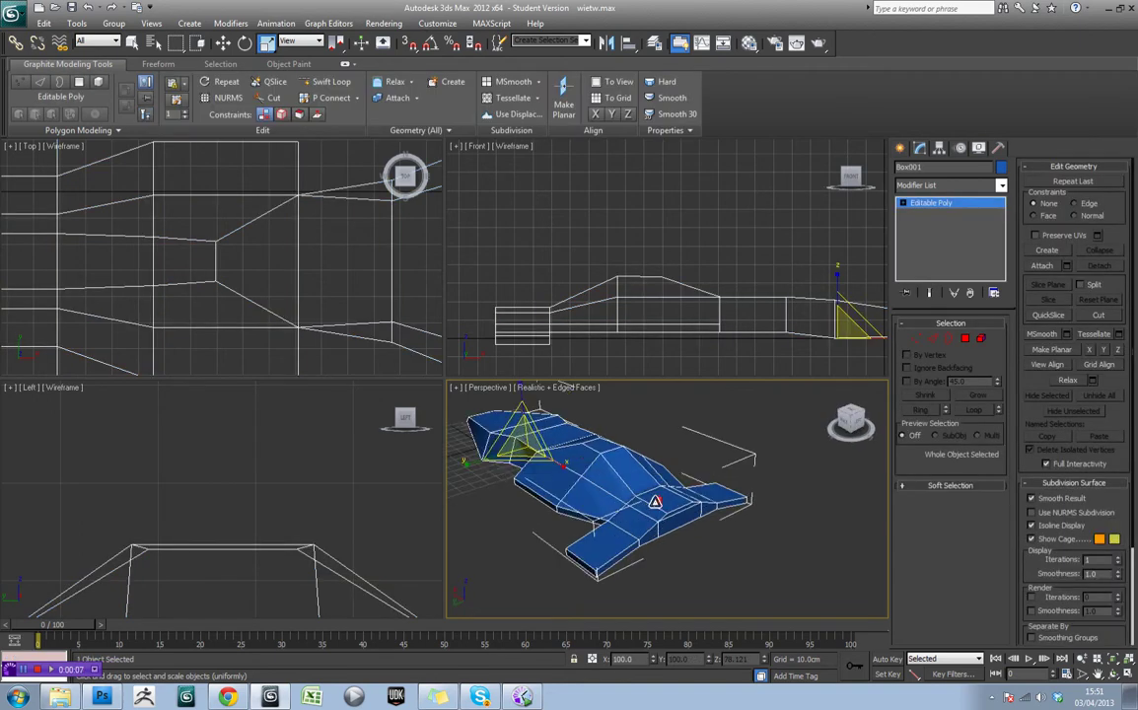
key("w")
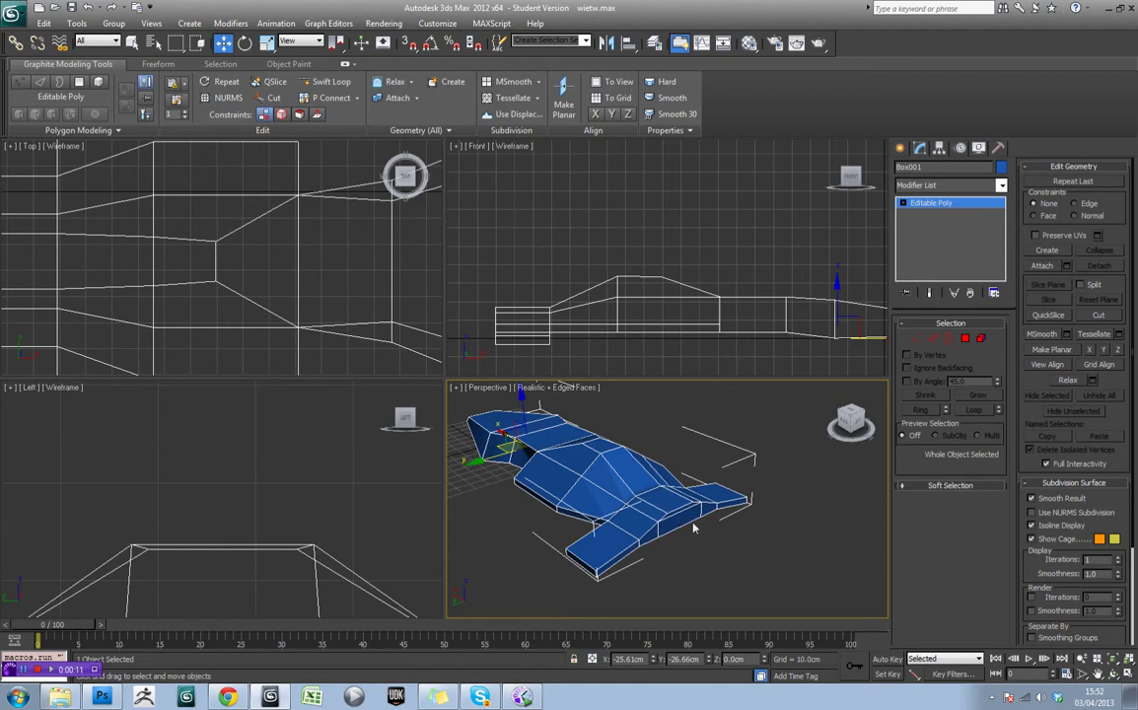
middle_click_drag(703, 530, 641, 490)
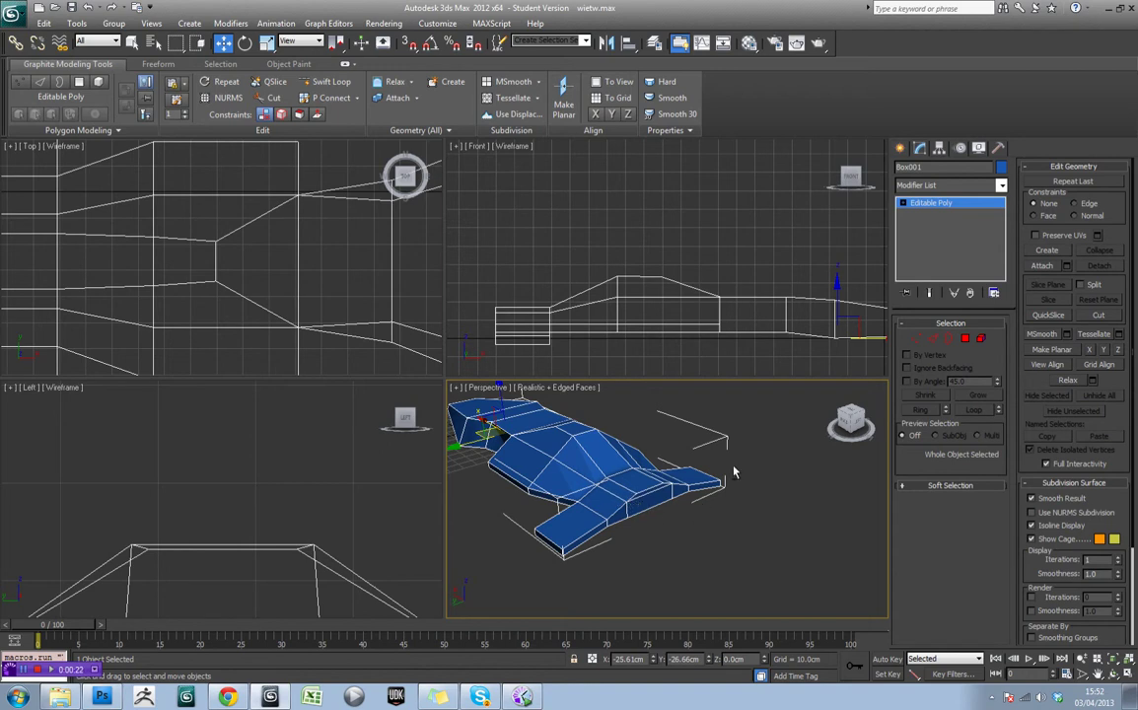
middle_click_drag(695, 468, 676, 522, "alt")
scroll(730, 456, "down", 3)
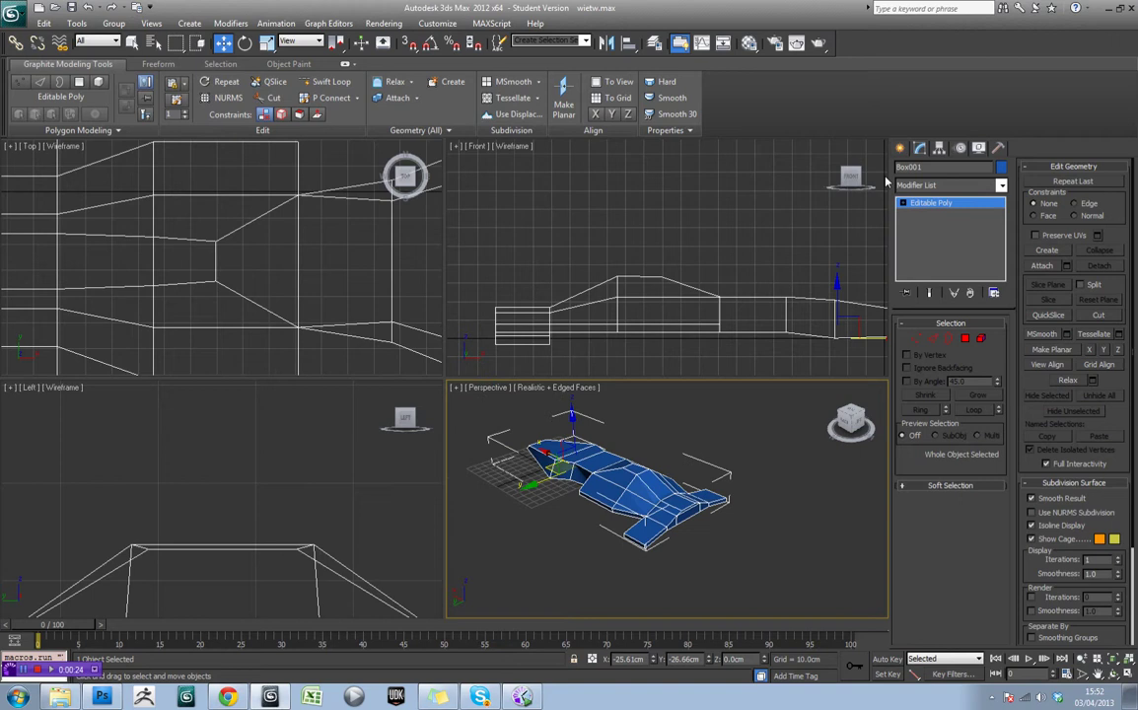
Create a PF Source particle emitter in the perspective view behind the blue ship, about 82 cm long and 76 cm wide
left_click(899, 150)
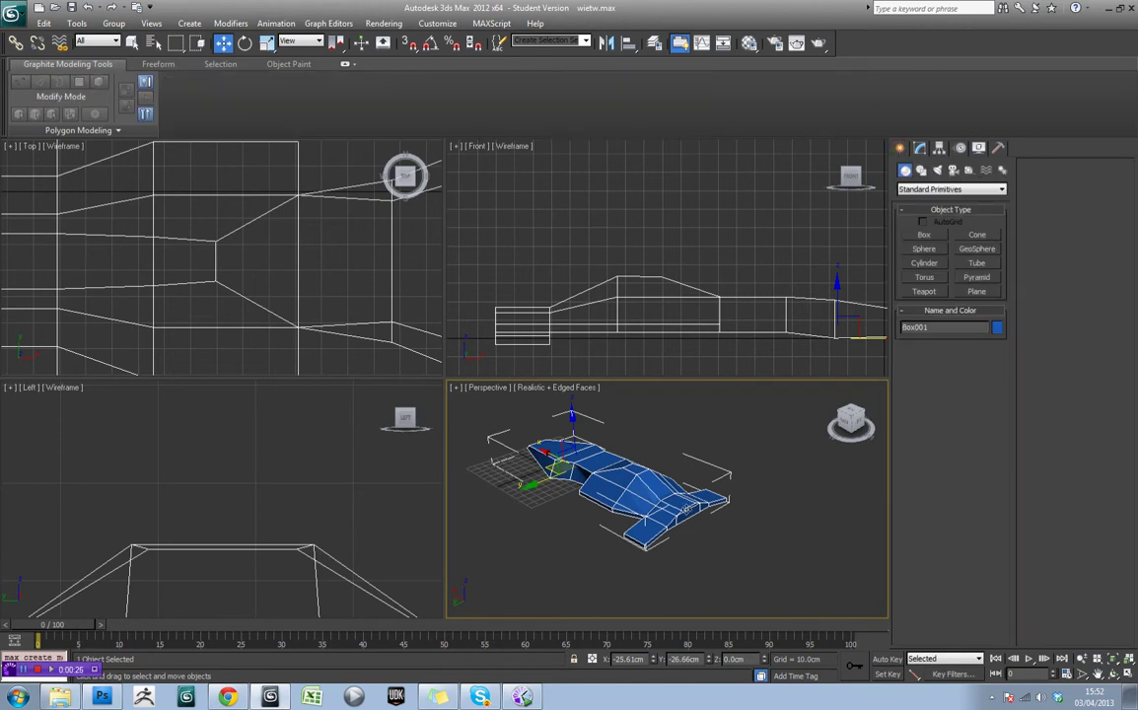
middle_click_drag(786, 560, 736, 516)
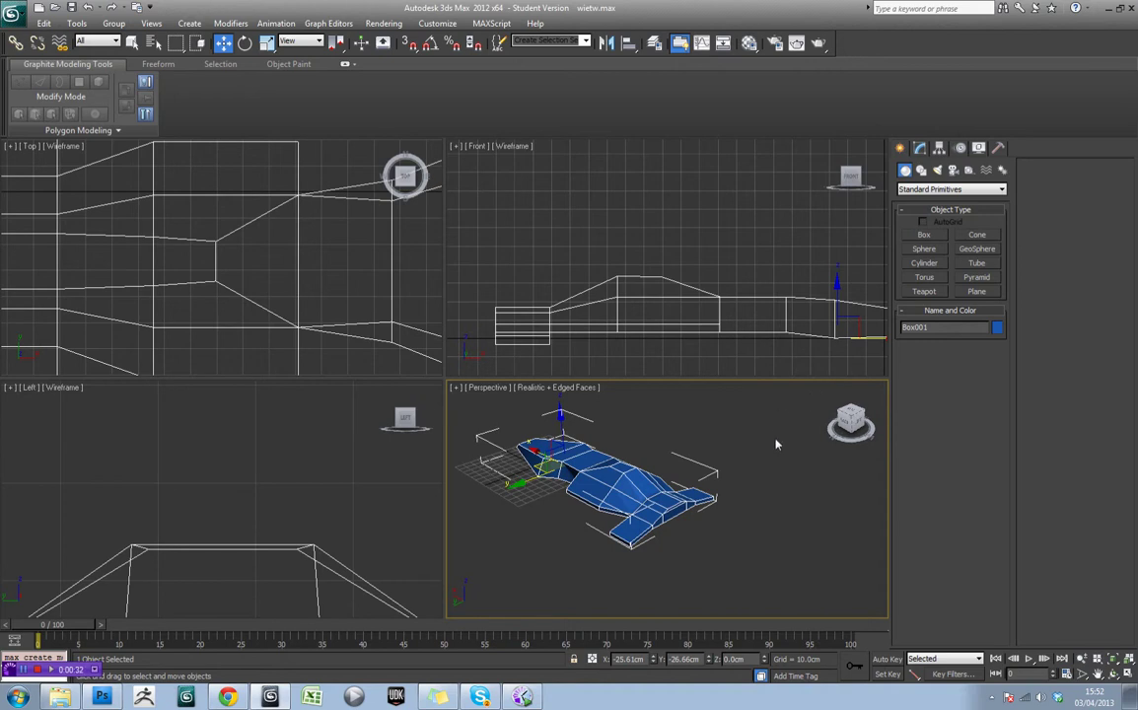
left_click(918, 189)
left_click(919, 189)
left_click(921, 190)
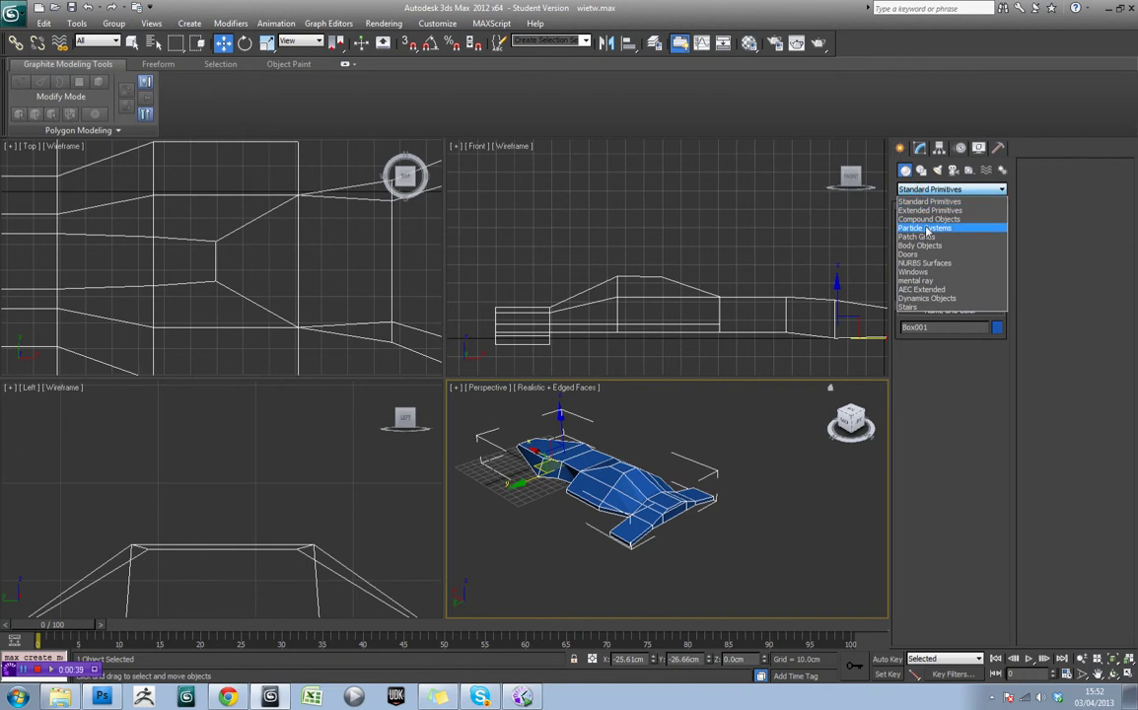
left_click(926, 229)
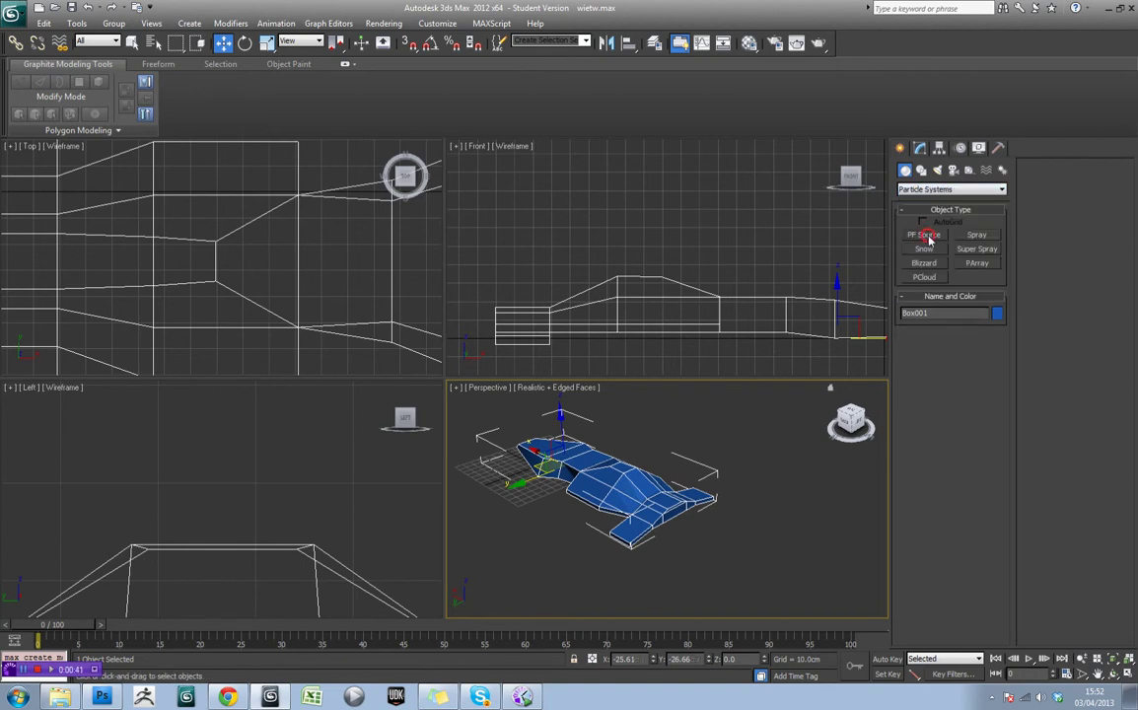
left_click(923, 235)
left_click_drag(816, 521, 835, 538)
right_click(816, 535)
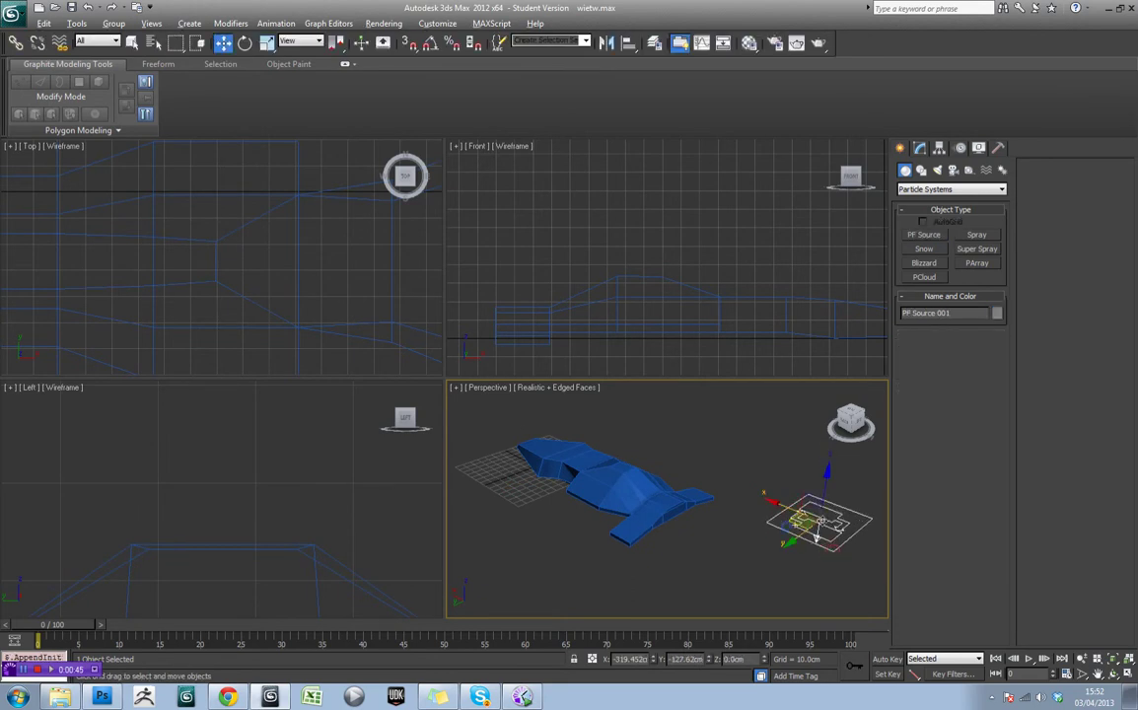
Select the PF Source emitter and open its Particle View, positioned clear of the emitter in the perspective view
mouse_move(81, 631)
left_mouse_down()
mouse_move(306, 628)
mouse_move(118, 628)
mouse_move(242, 623)
mouse_move(484, 637)
mouse_move(52, 608)
mouse_move(277, 645)
mouse_move(457, 651)
mouse_move(121, 636)
mouse_move(249, 639)
mouse_move(355, 661)
mouse_move(71, 645)
left_mouse_up()
key("w")
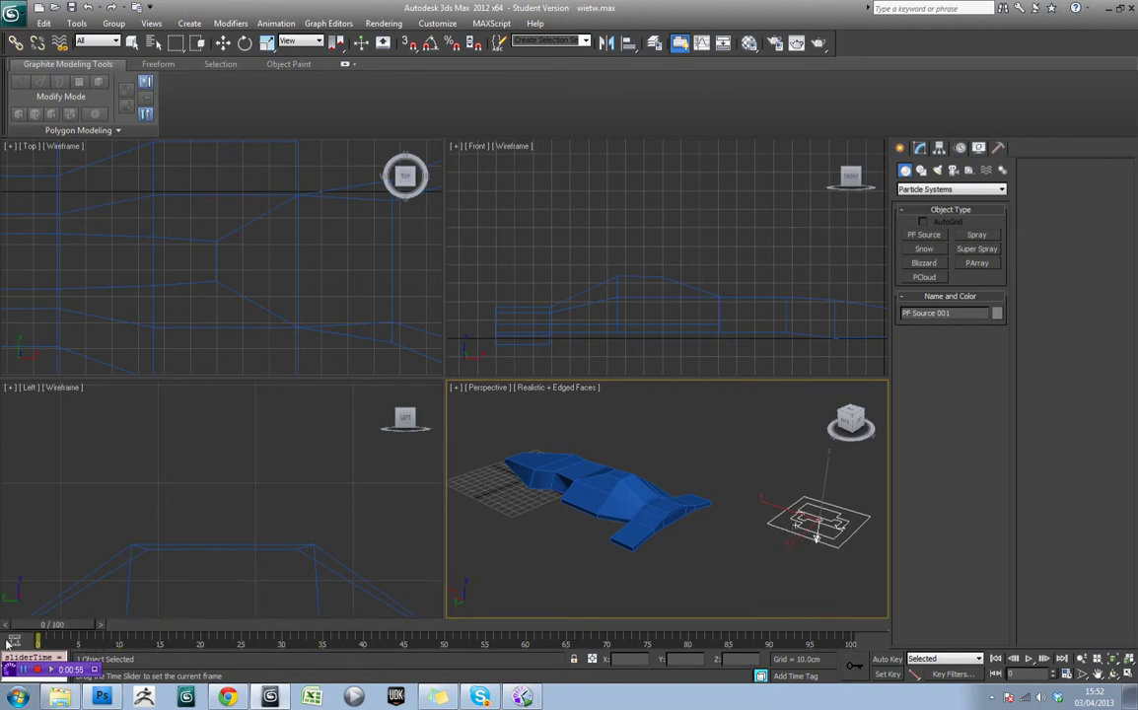
key("w")
middle_click_drag(754, 512, 703, 505)
left_click(642, 512)
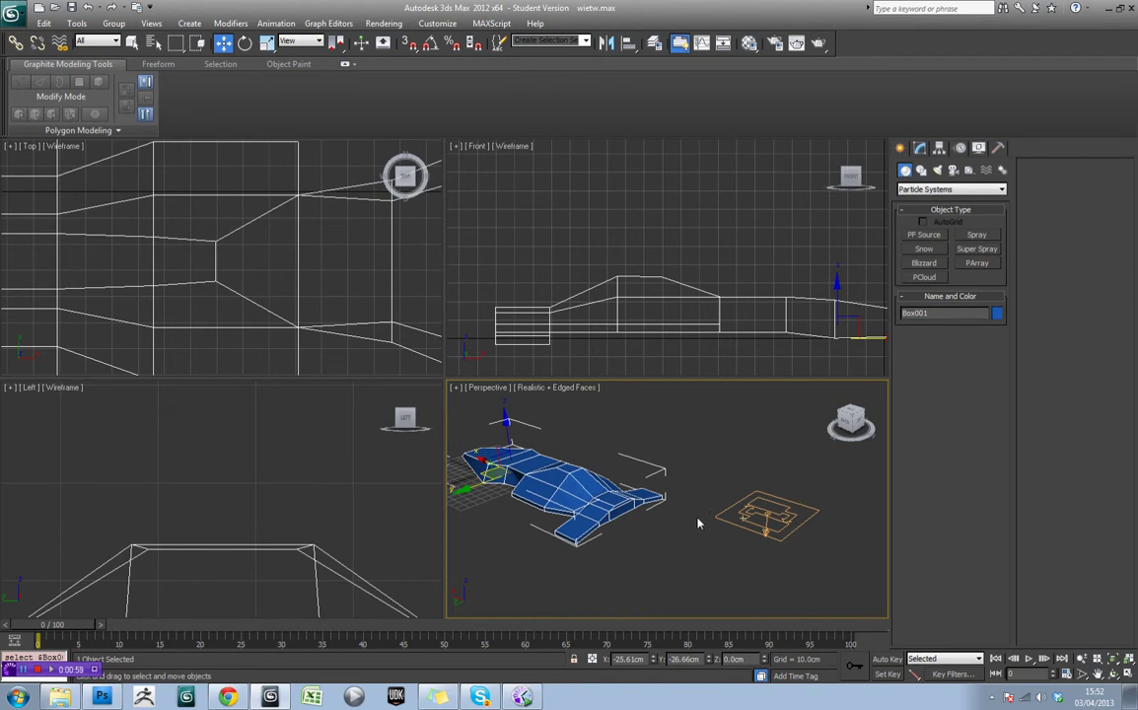
left_click(764, 515)
left_click(922, 150)
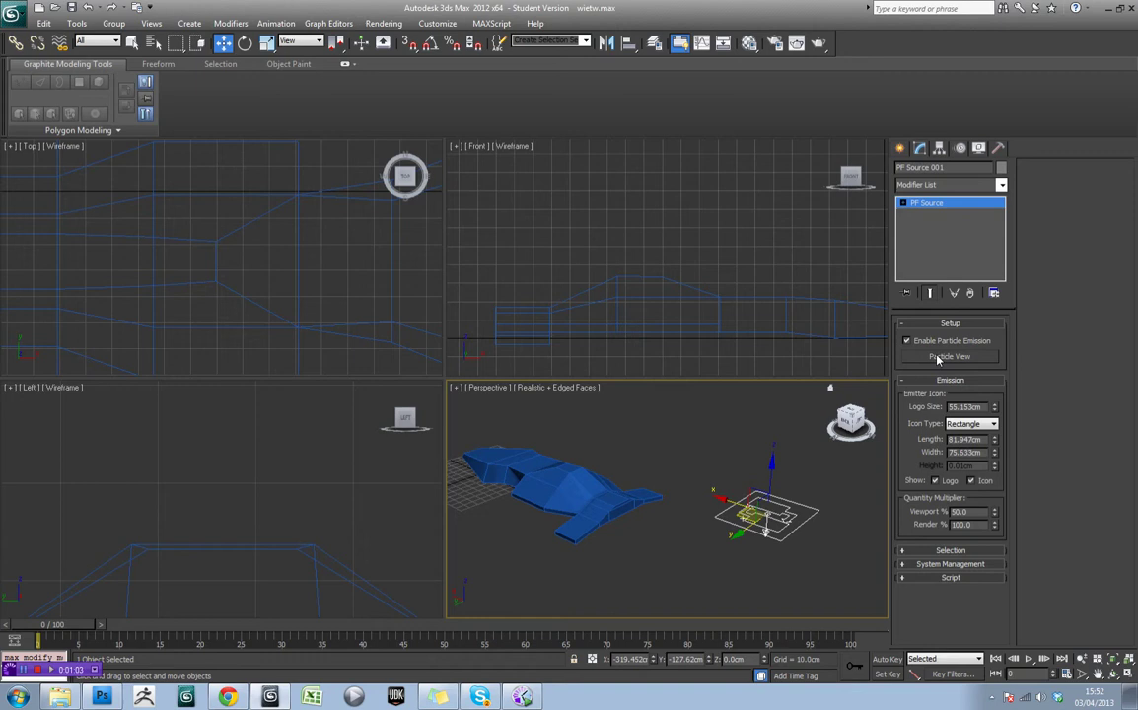
left_click(941, 357)
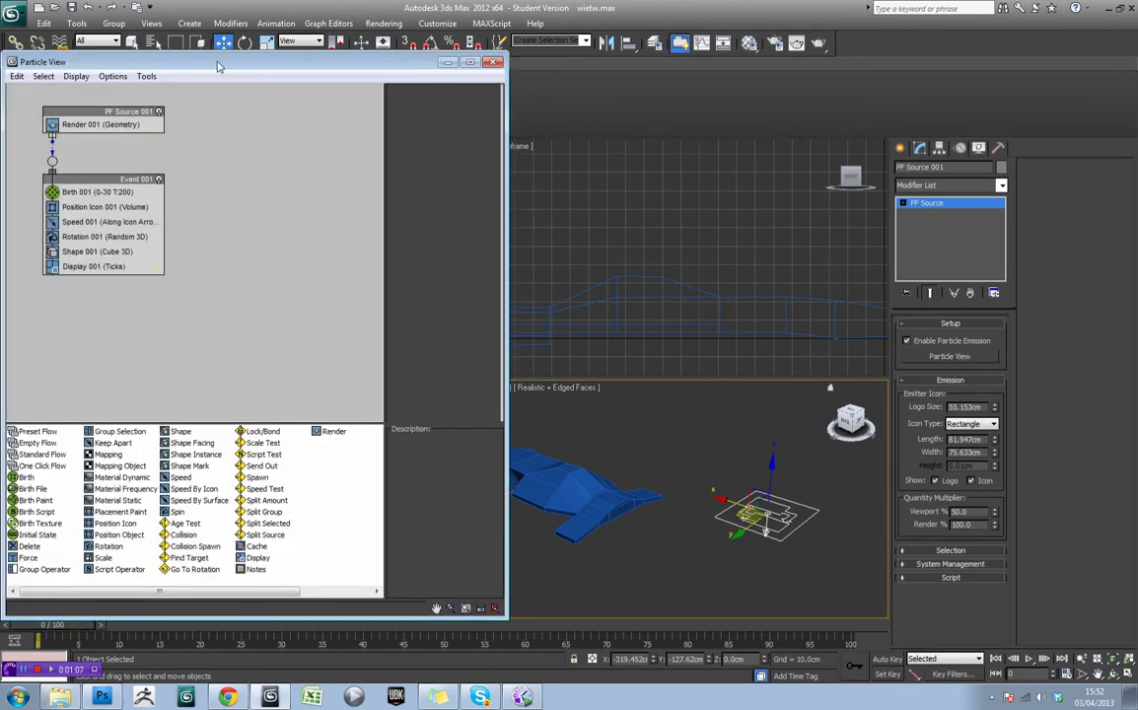
left_click_drag(219, 66, 244, 39)
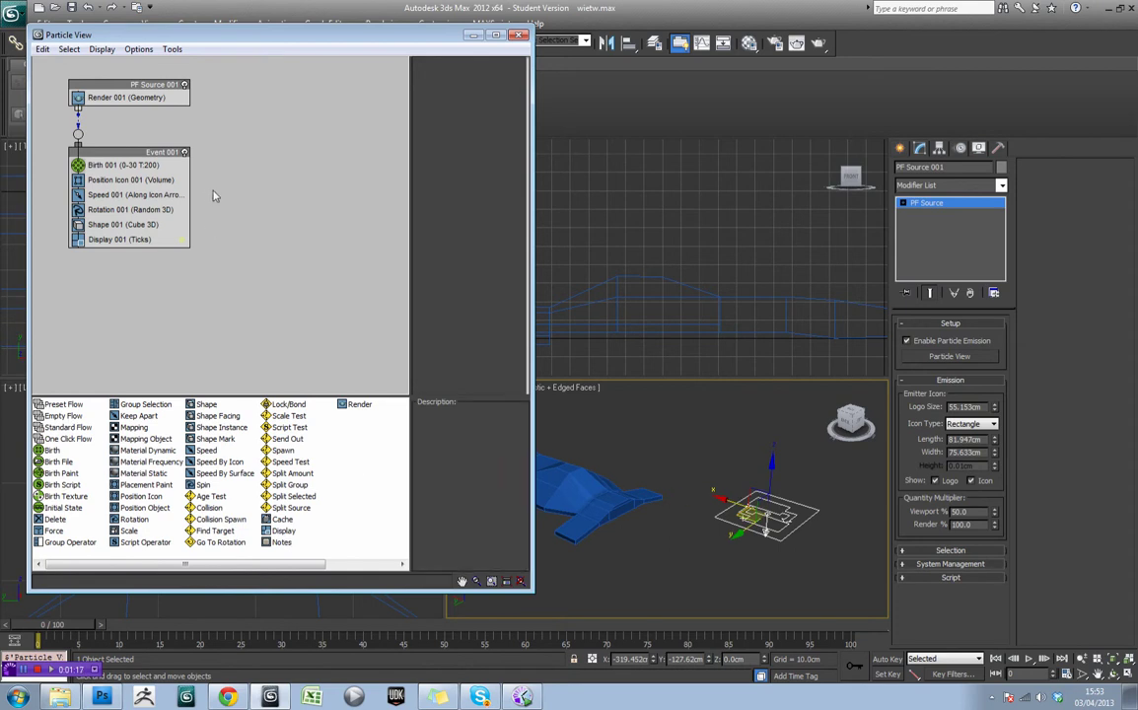
Examine the settings of the particle flow's Render, Birth, Position Icon, Speed, Rotation and Shape operators
left_click(113, 99)
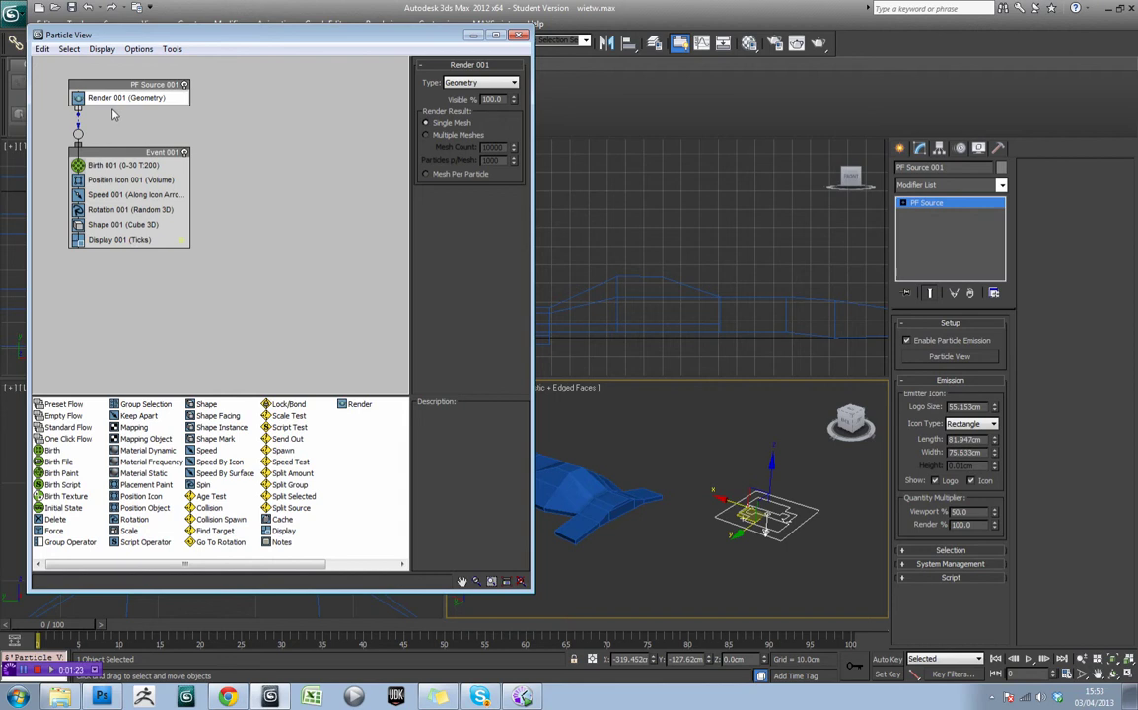
left_click(95, 163)
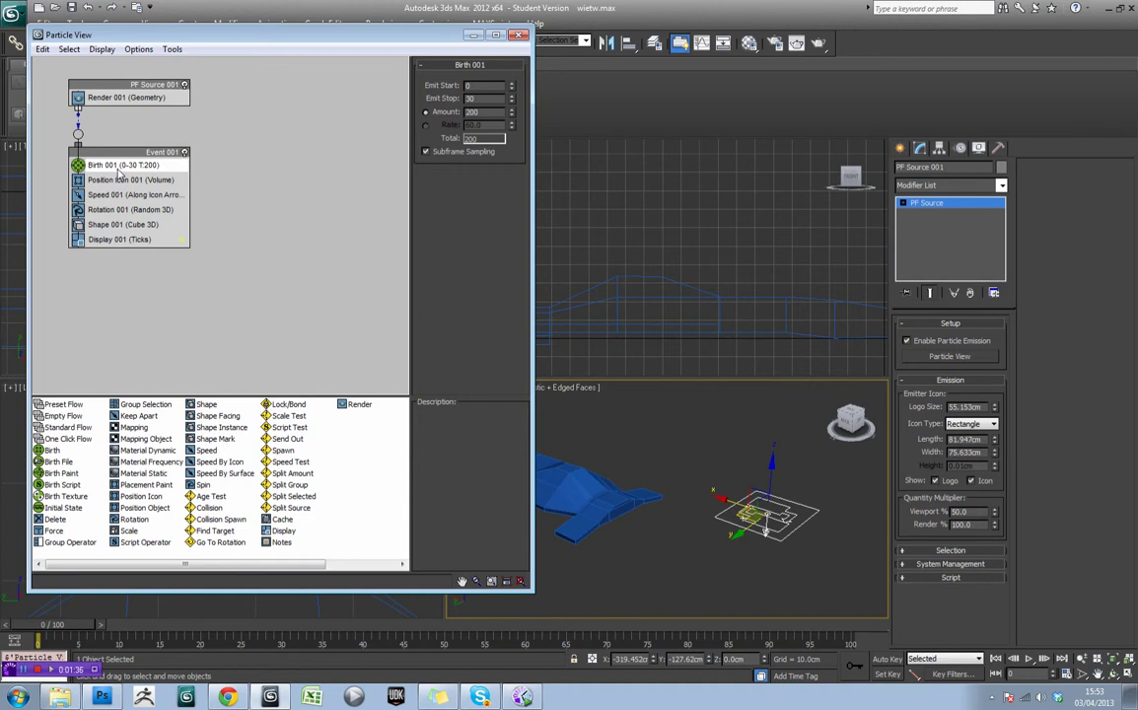
left_click(119, 179)
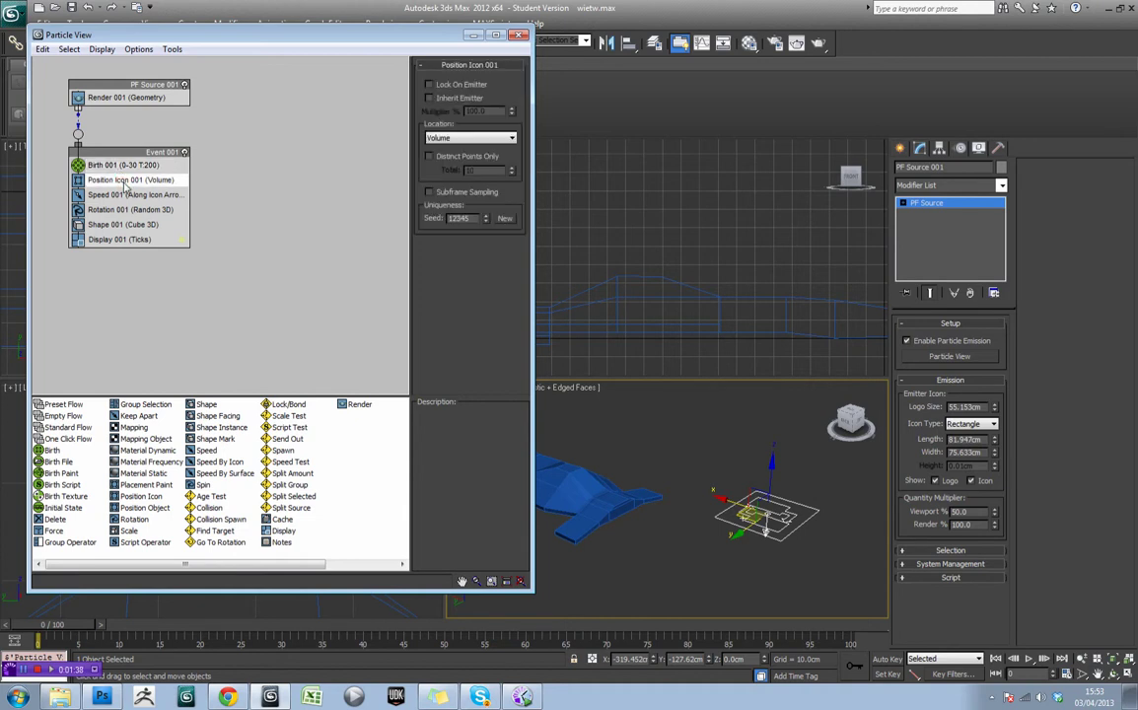
left_click(134, 193)
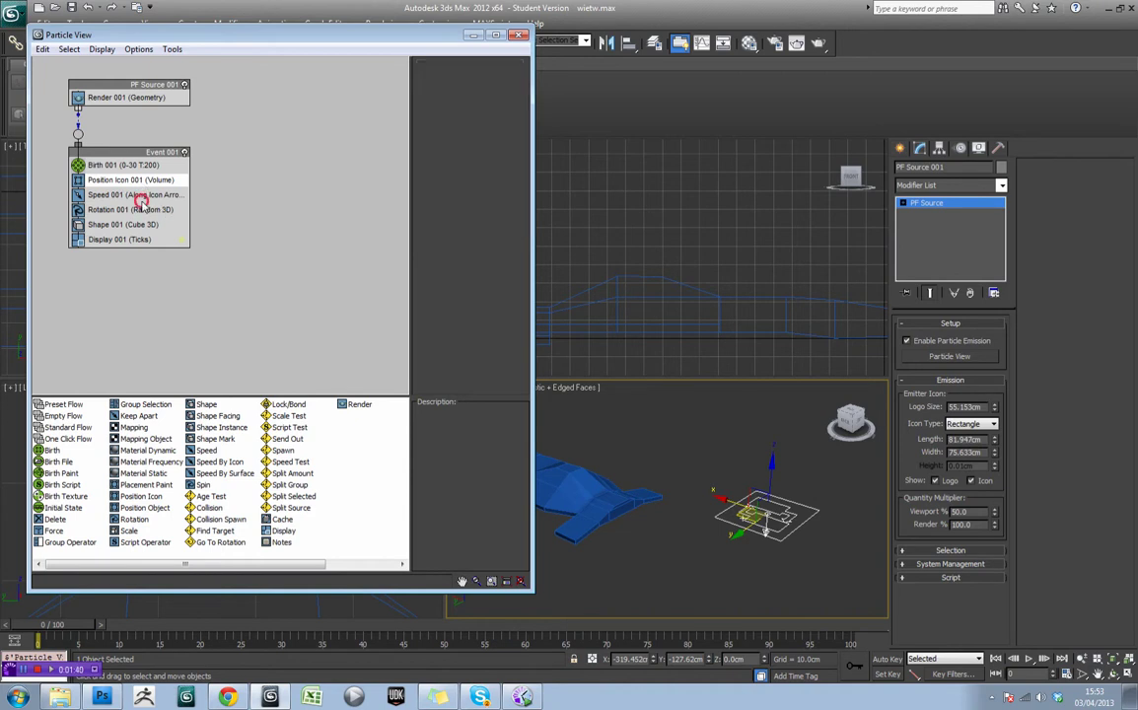
left_click(144, 209)
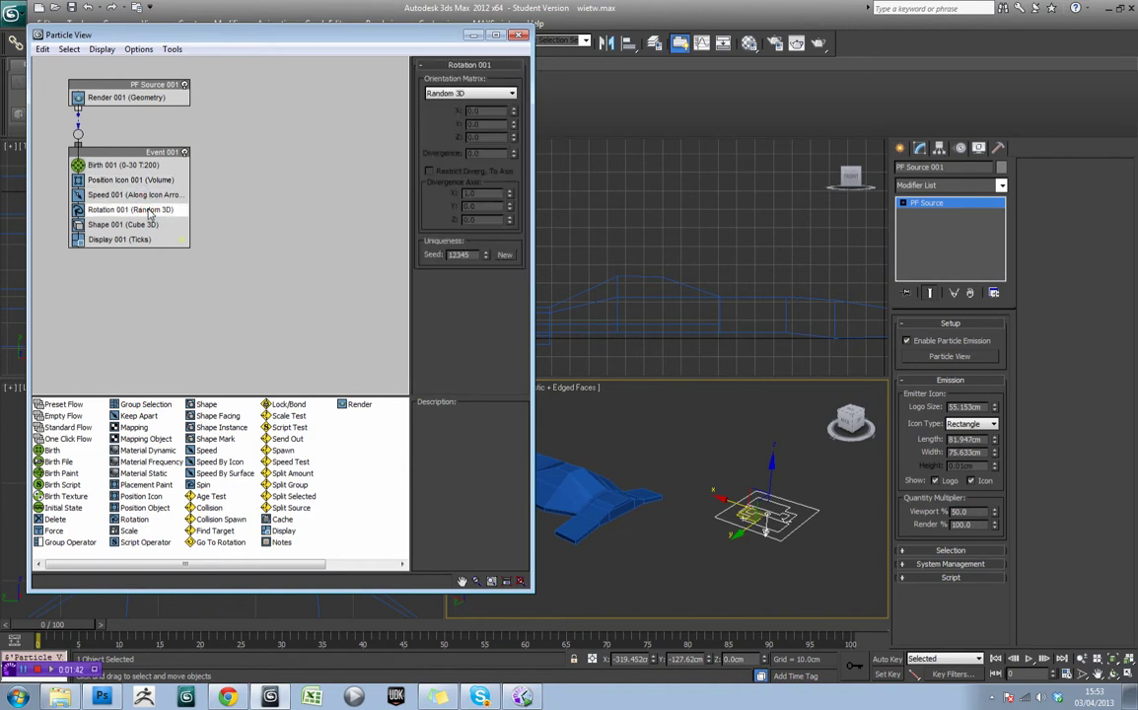
left_click(146, 222)
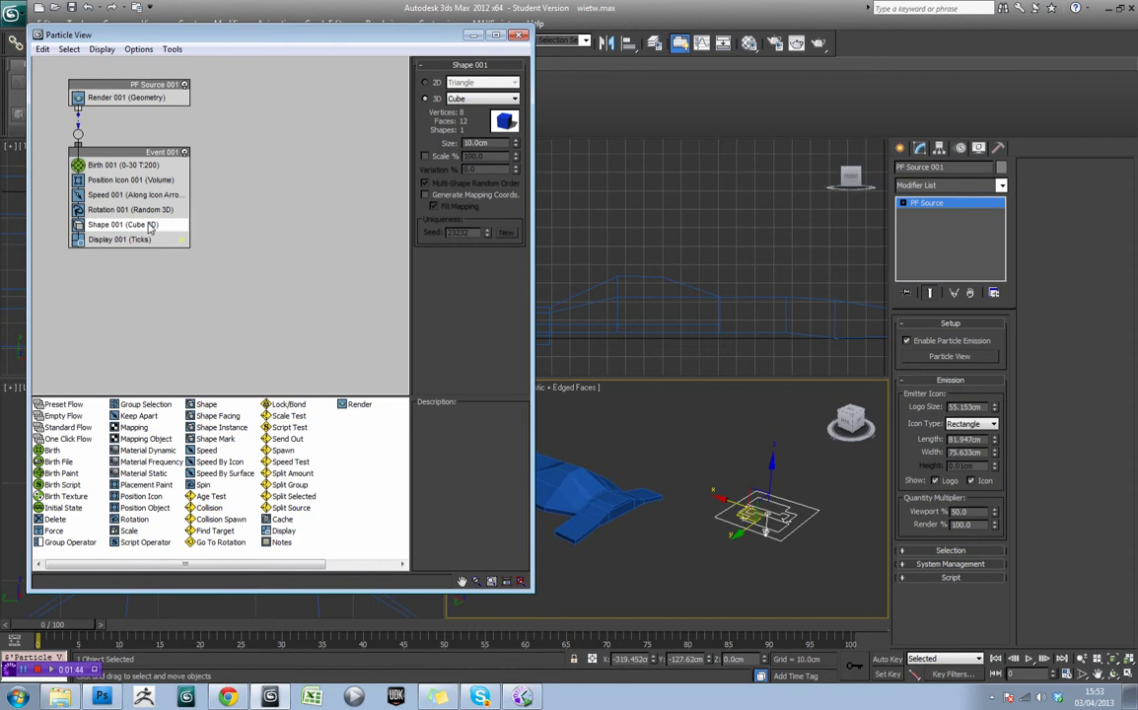
Set the Display operator's type to Geometry and advance the animation to frame 10 to preview the particles
left_click(146, 239)
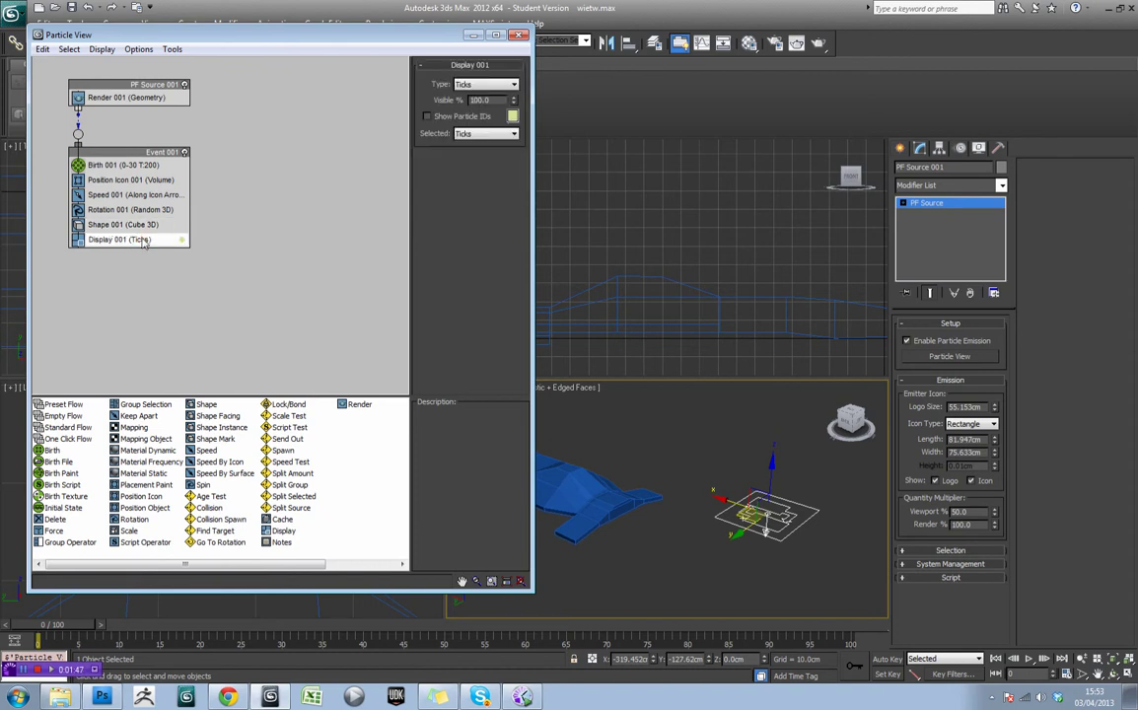
left_click(514, 85)
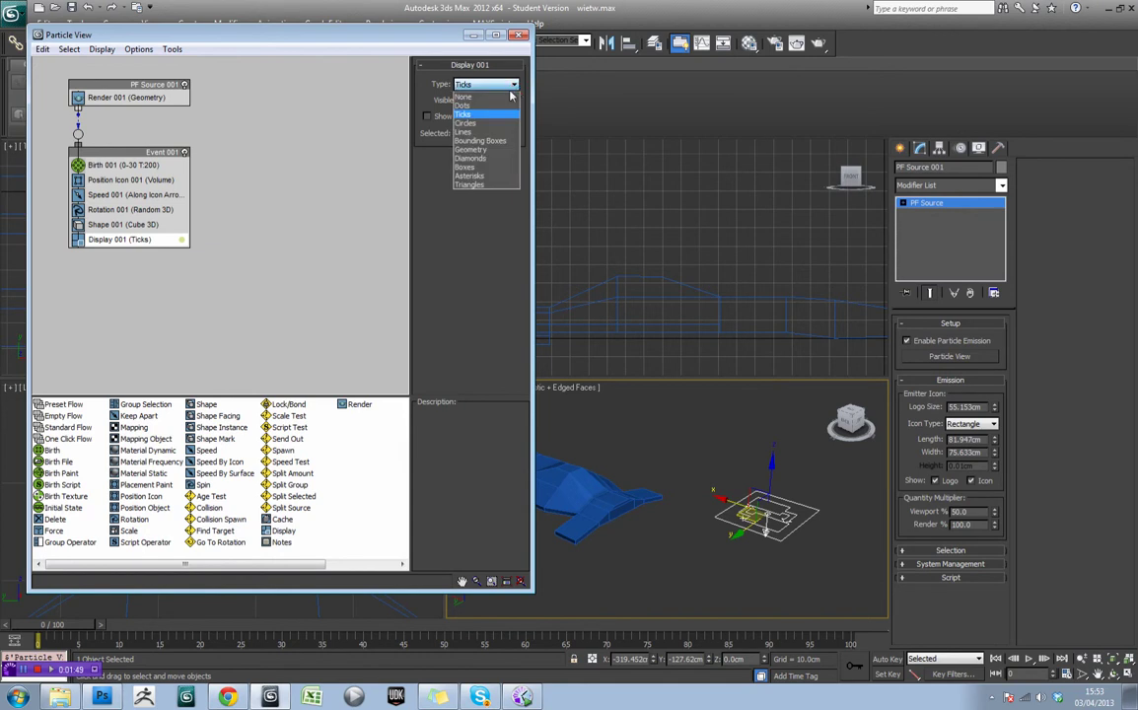
left_click(482, 149)
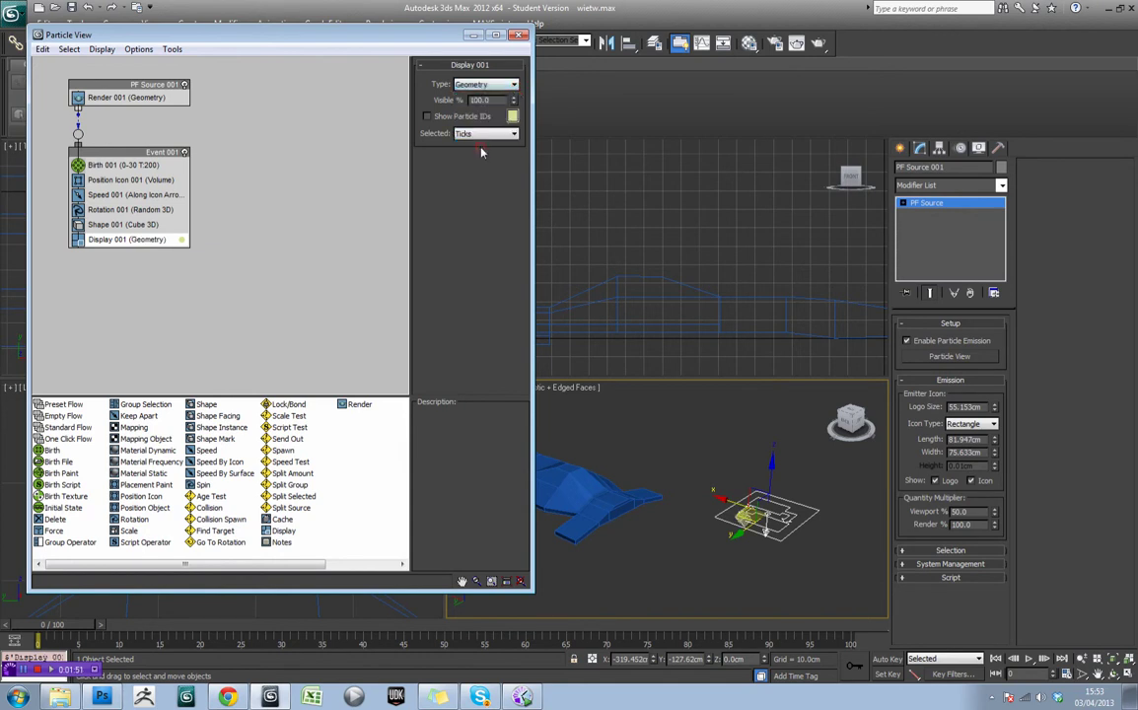
left_click_drag(83, 624, 157, 624)
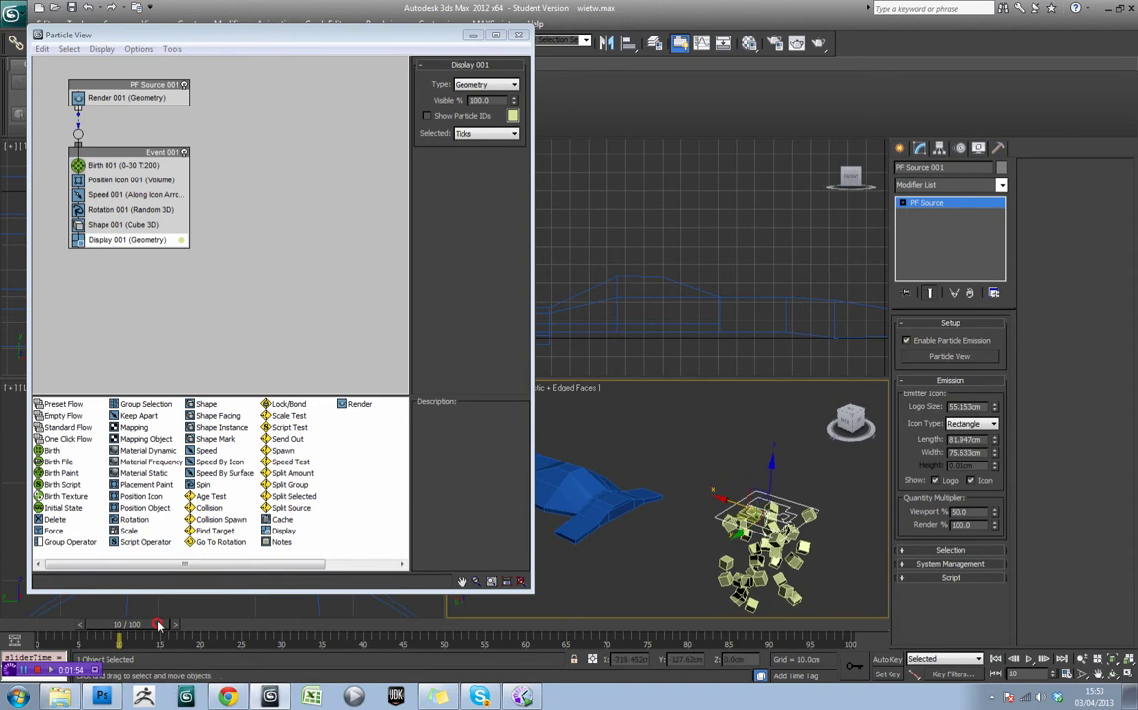
Change the Shape operator's 3D shape to Sphere 20-sides and set its size to 15.5 cm
left_click(117, 224)
left_click(488, 100)
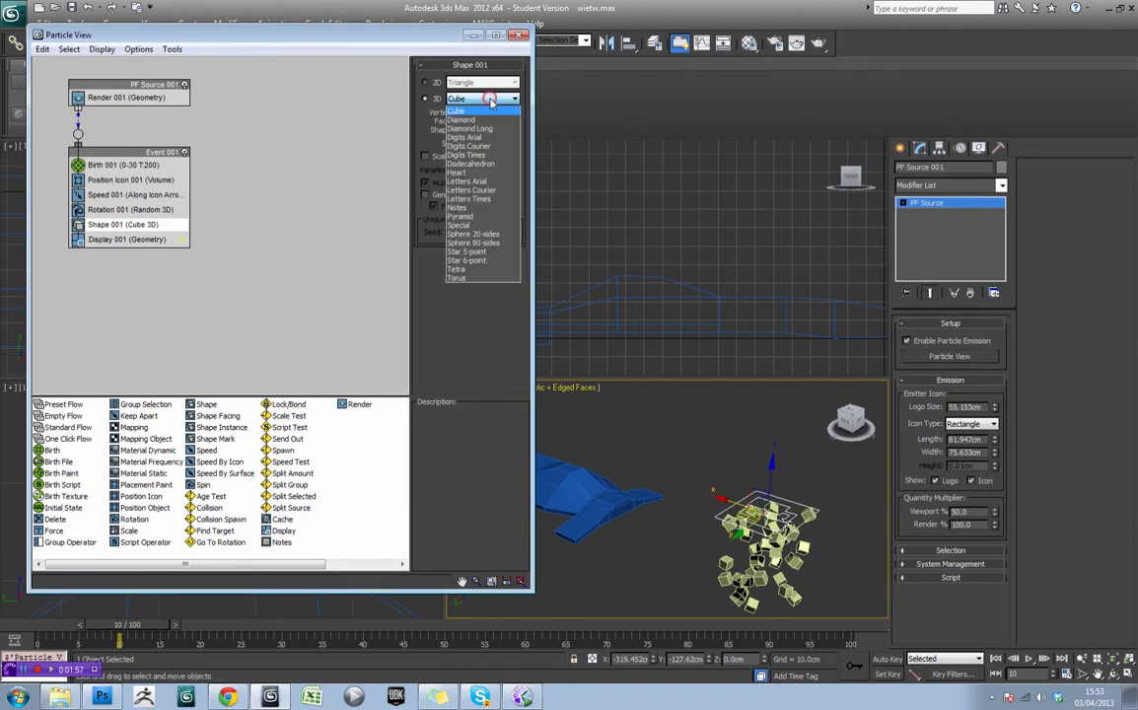
left_click(490, 100)
left_click(490, 100)
left_click(474, 234)
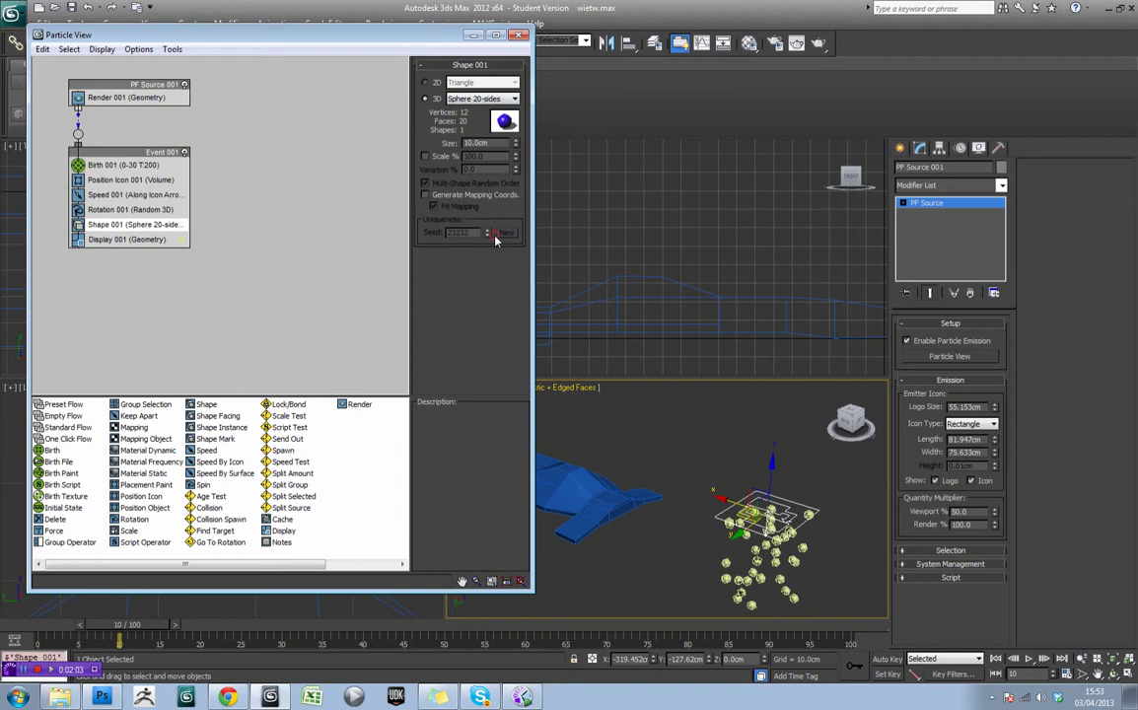
left_click_drag(515, 144, 523, 105)
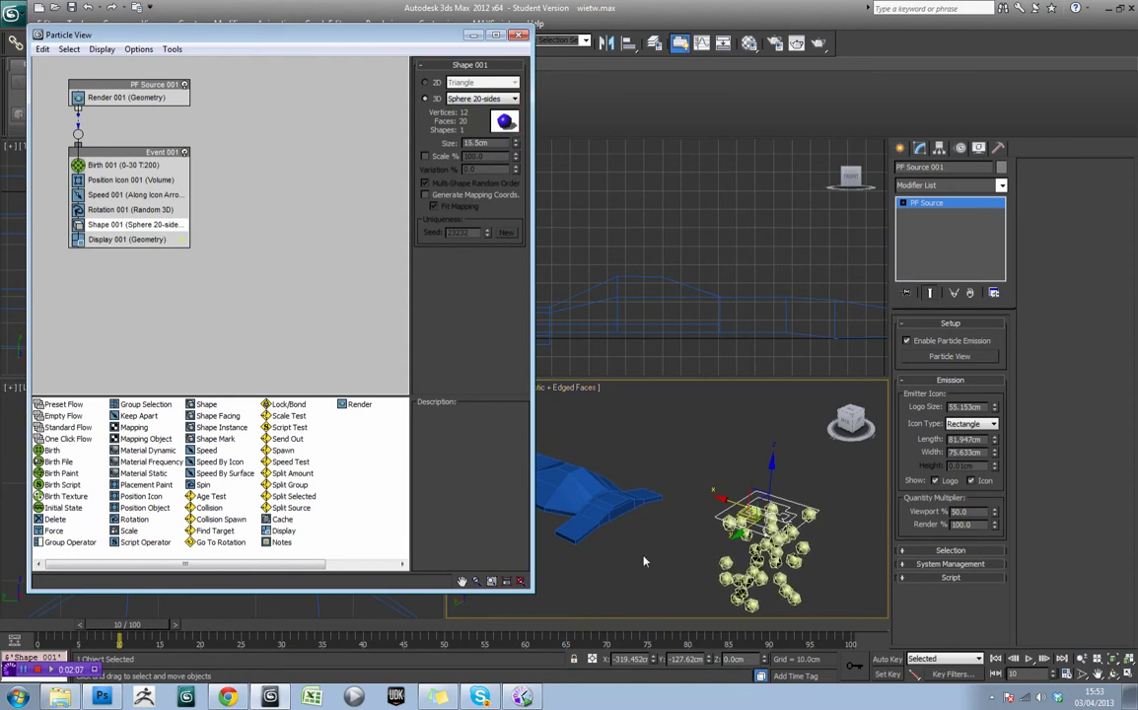
Preview the particle emission at frame 4 and minimise the Particle View window
middle_click_drag(616, 533, 668, 482, "alt")
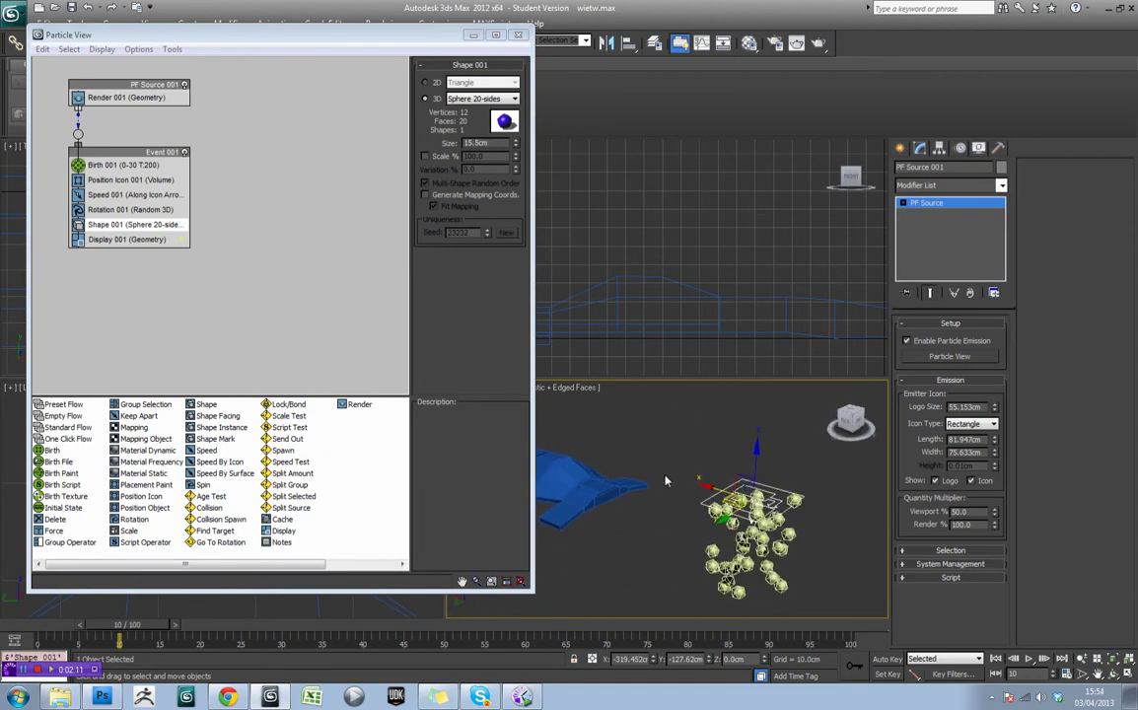
left_click_drag(155, 634, 115, 616)
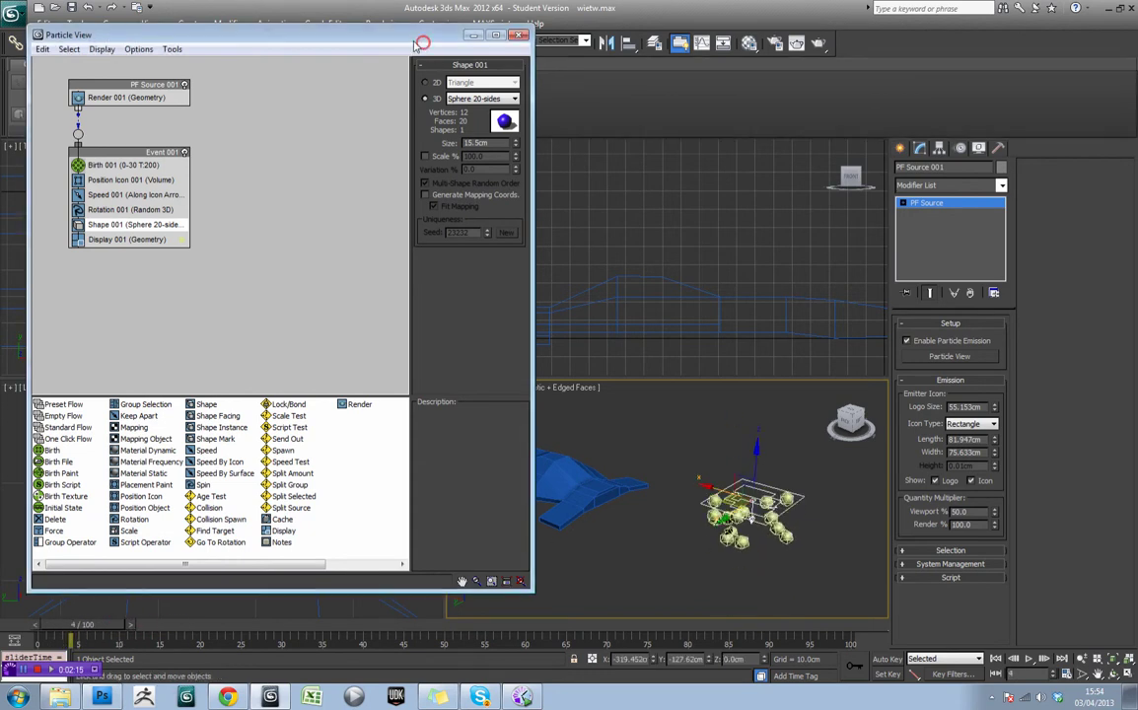
left_click(472, 36)
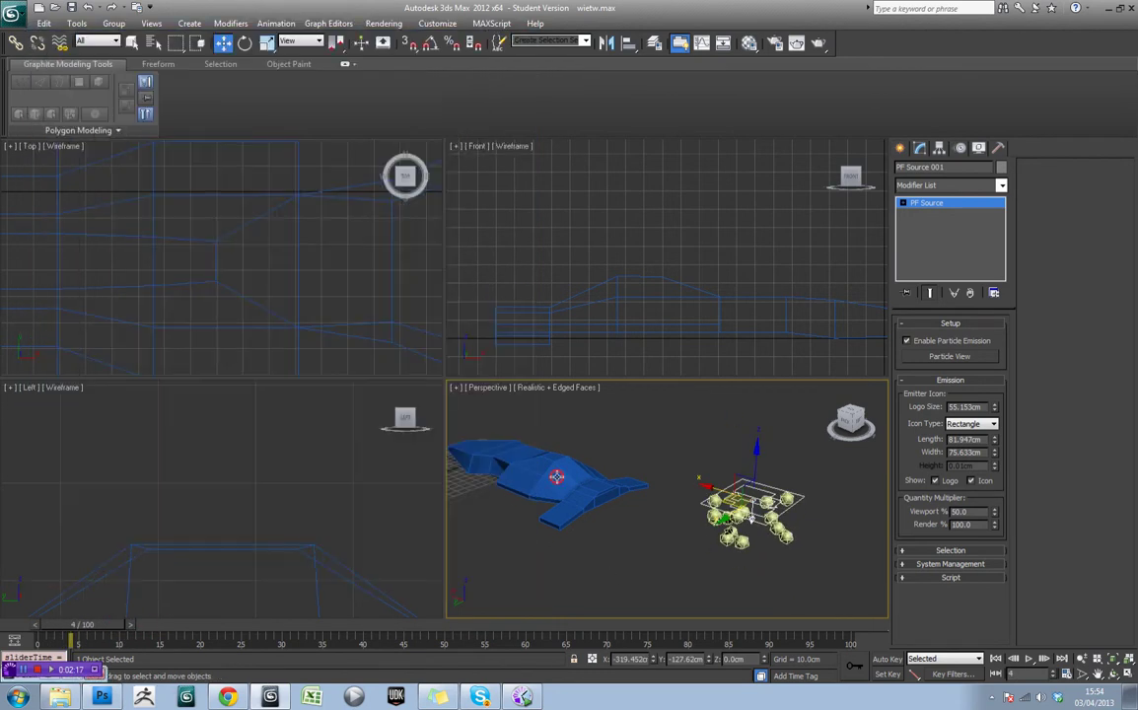
Select the ship, turn on Auto Key and, at frame 100, move the ship along X to about 1800 cm
left_click(556, 477)
middle_click_drag(588, 458, 685, 503)
scroll(680, 510, "down", 4)
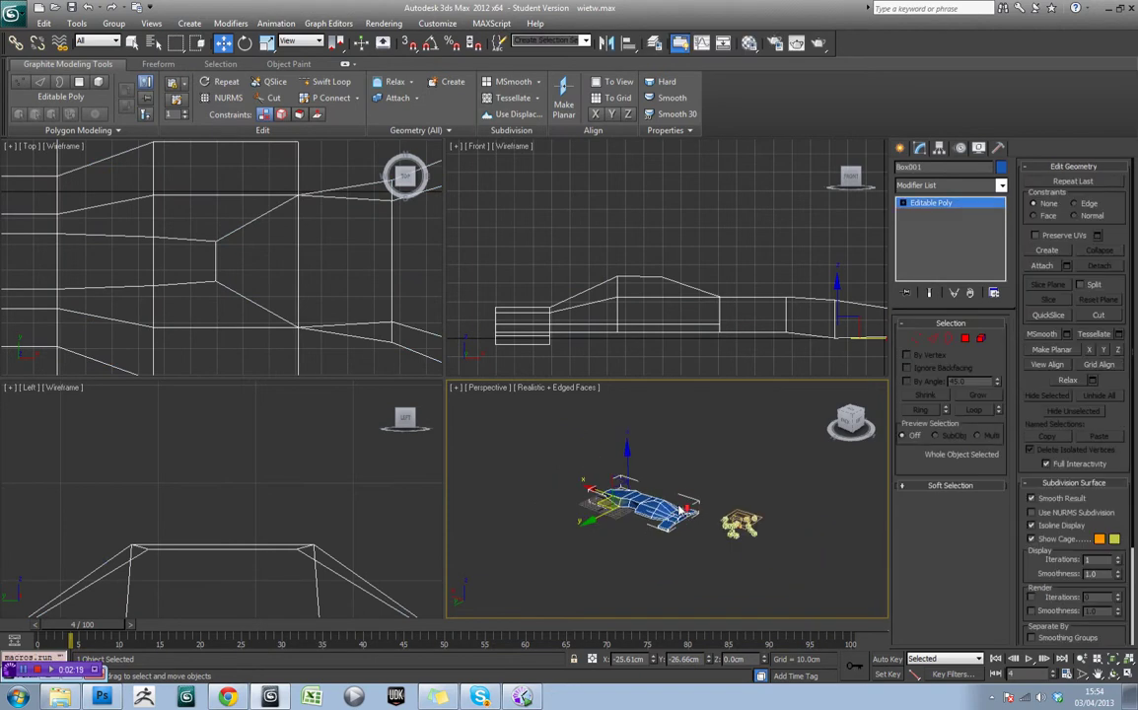
left_click(888, 659)
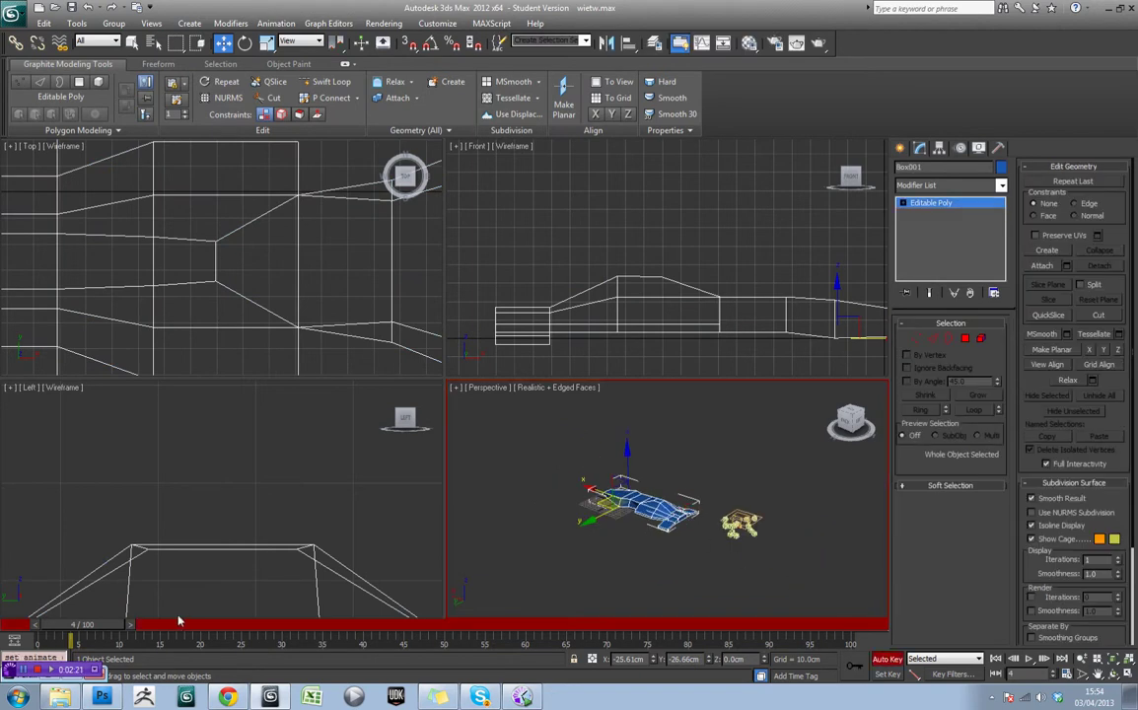
left_click_drag(122, 627, 896, 635)
middle_click_drag(663, 483, 682, 503)
scroll(682, 503, "down", 4)
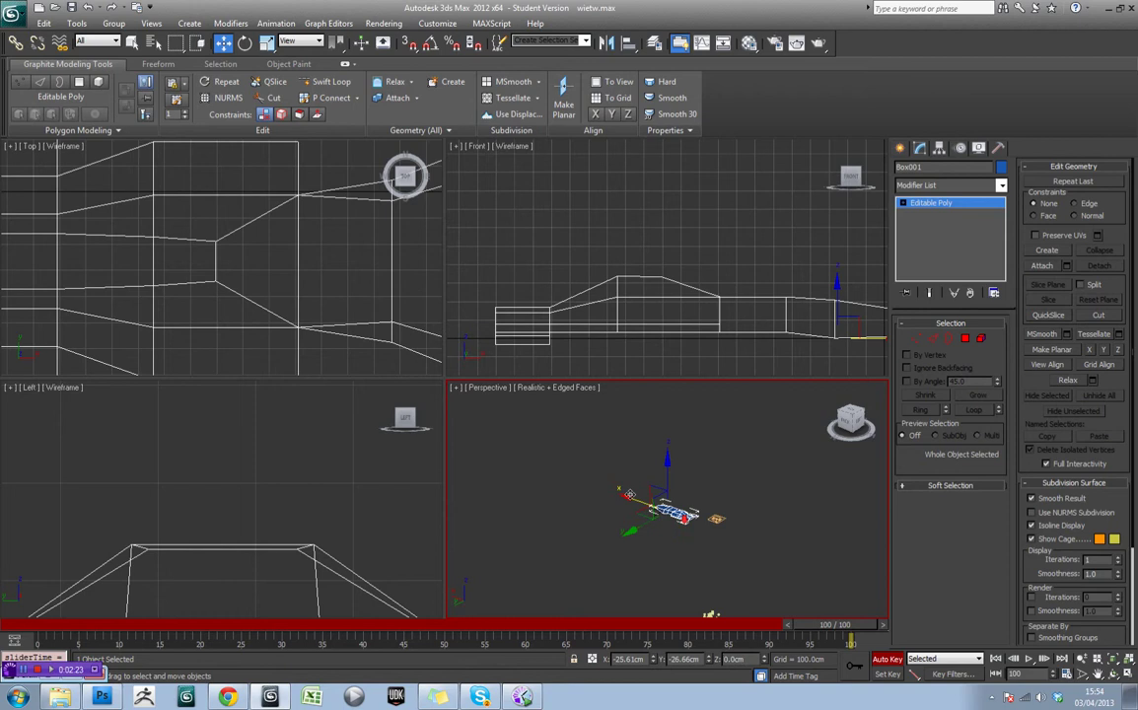
left_click_drag(634, 500, 455, 414)
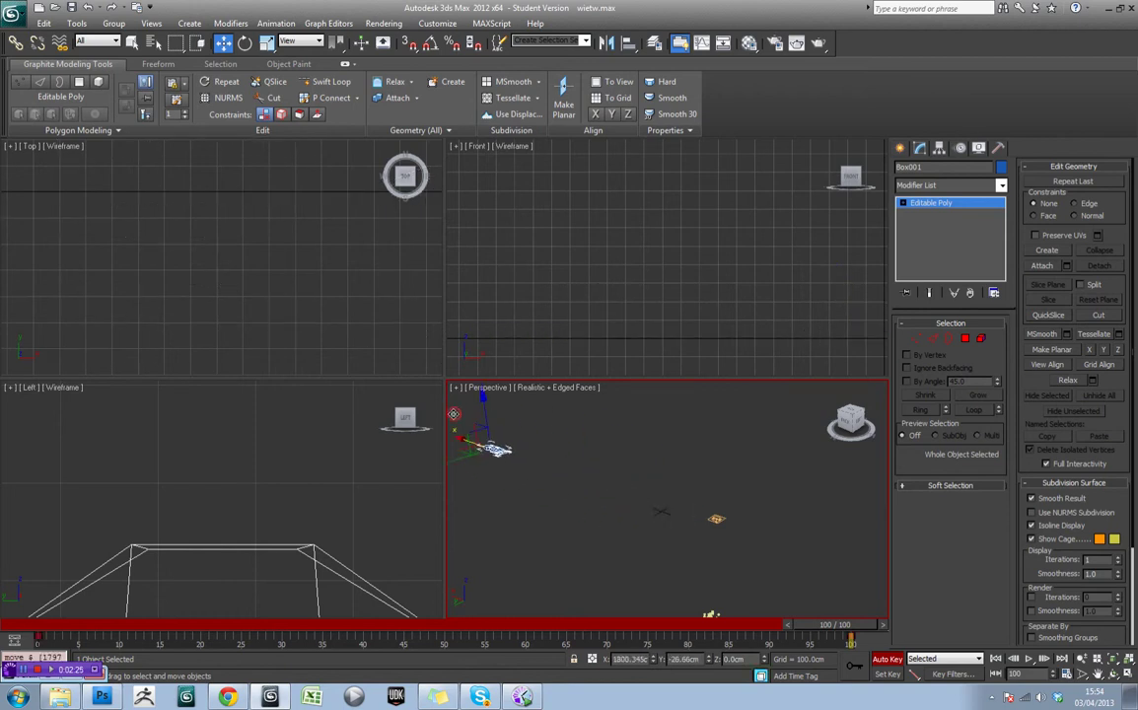
With Auto Key active at frame 100, move the ship along Y to about 568 cm
left_click(888, 659)
left_click_drag(829, 625, 868, 591)
left_click(877, 656)
middle_click_drag(653, 495, 743, 512)
scroll(616, 492, "up", 3)
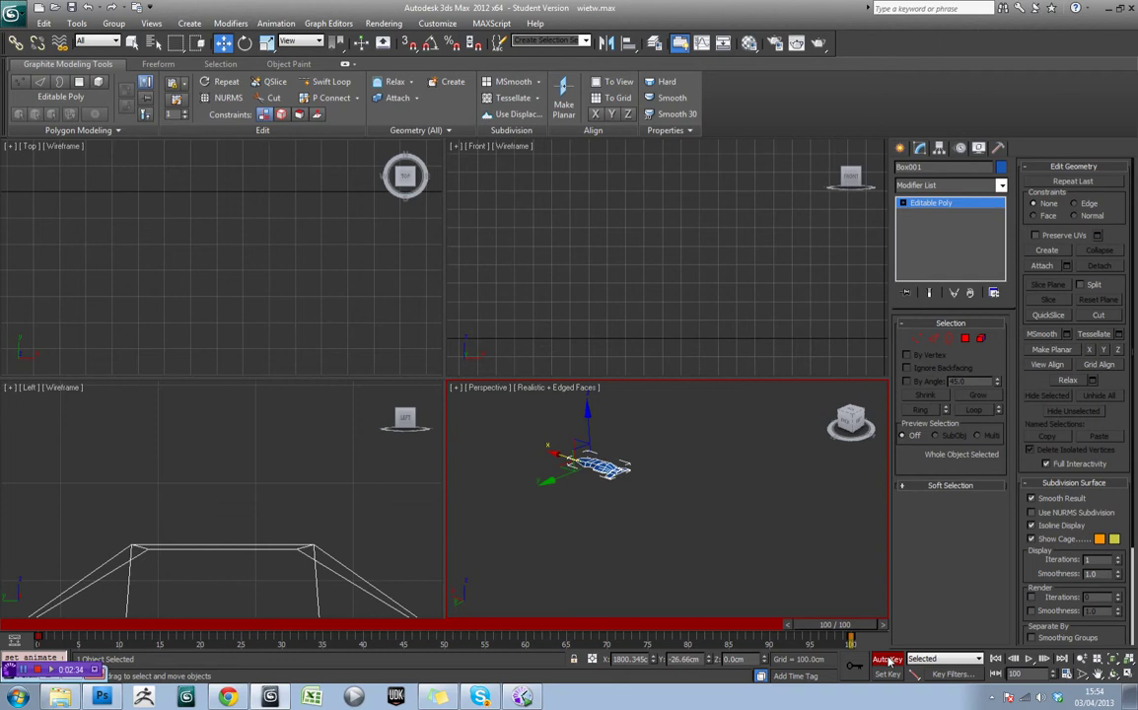
left_click_drag(554, 477, 436, 494)
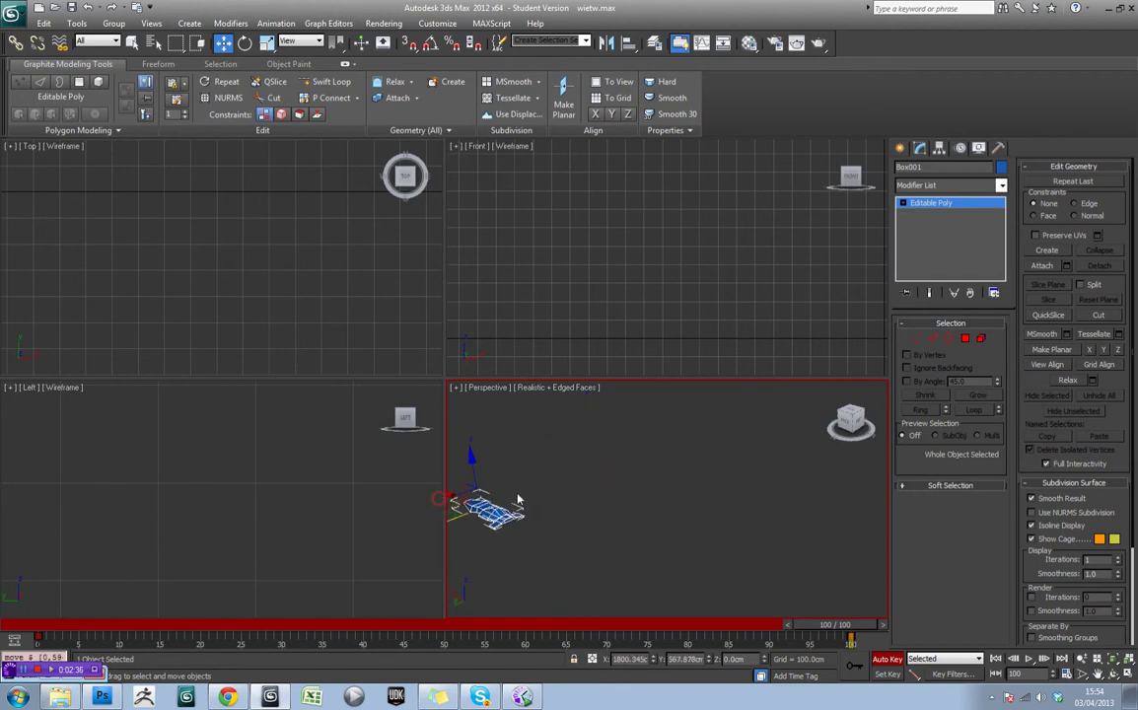
At frame 100, rotate the ship about -18.9° around X and about 7.4° around Z, and turn off Auto Key
middle_click_drag(543, 499, 610, 492)
key("e")
left_click_drag(504, 483, 500, 514)
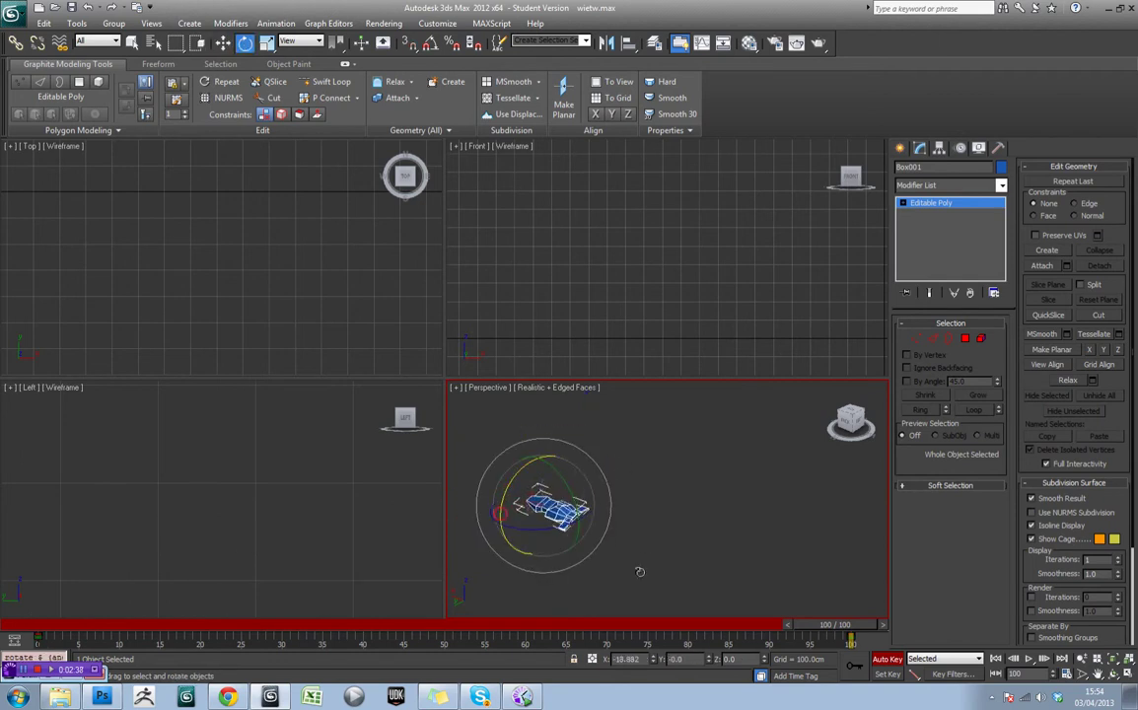
left_click(890, 660)
left_click(883, 658)
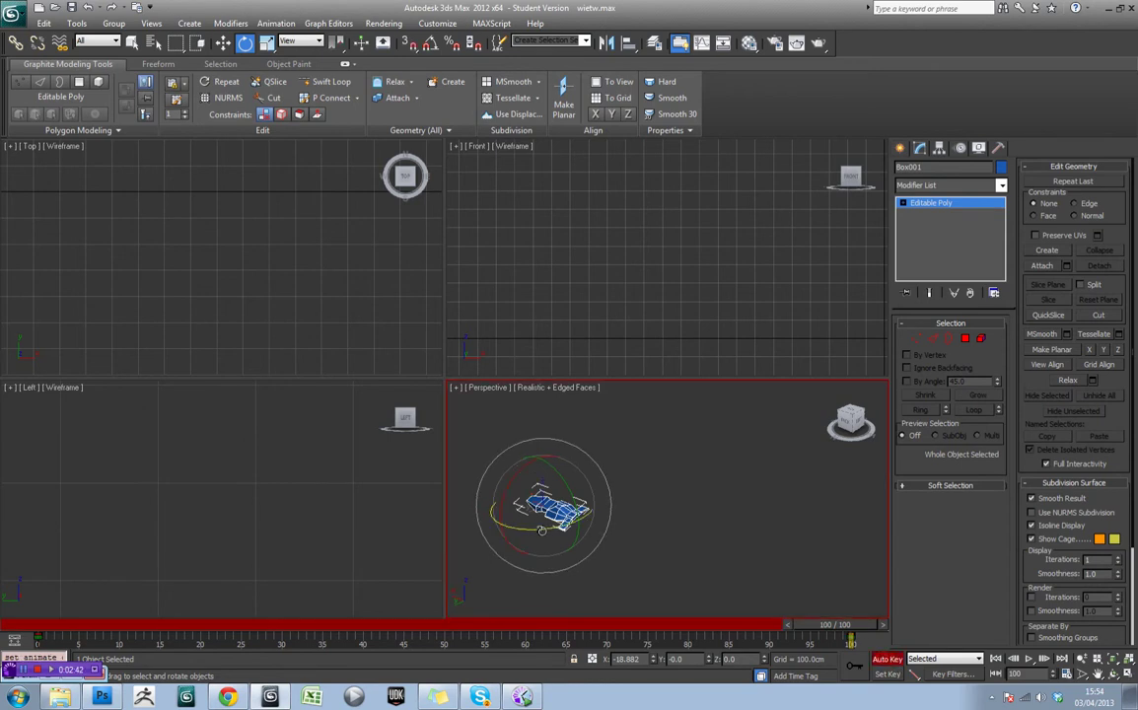
left_click_drag(535, 529, 546, 528)
left_click(875, 658)
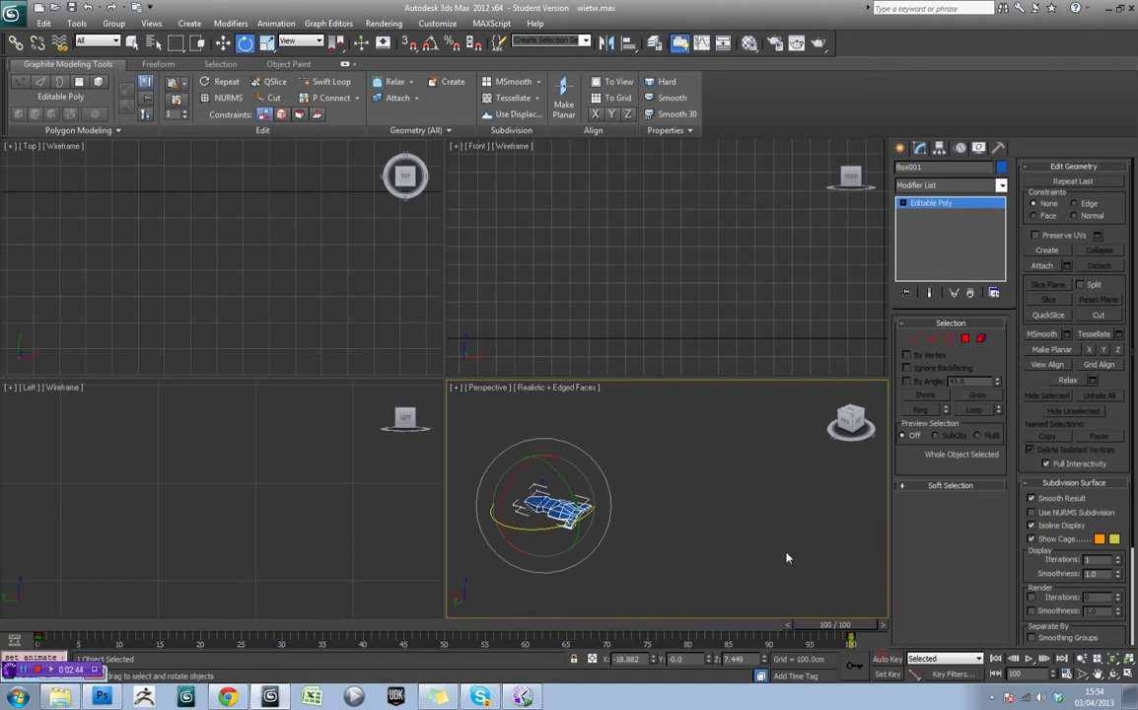
Maximise the Perspective viewport and play back the ship's flight animation
scroll(749, 537, "down", 2)
left_click(1128, 674)
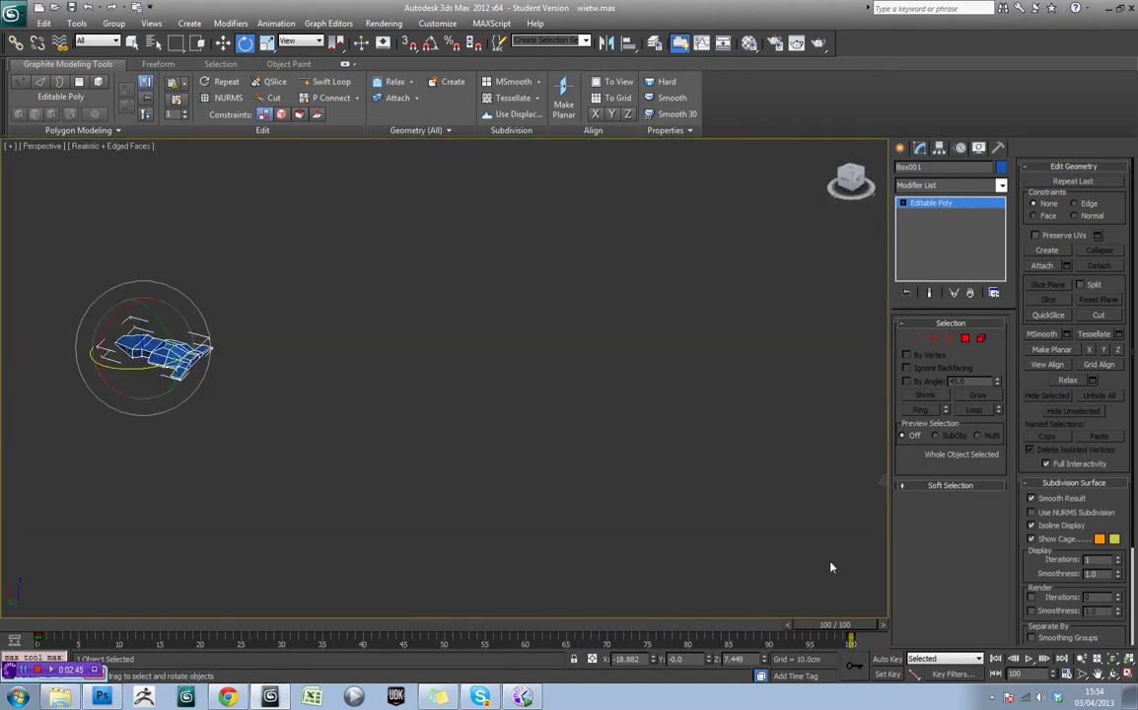
left_click(1030, 658)
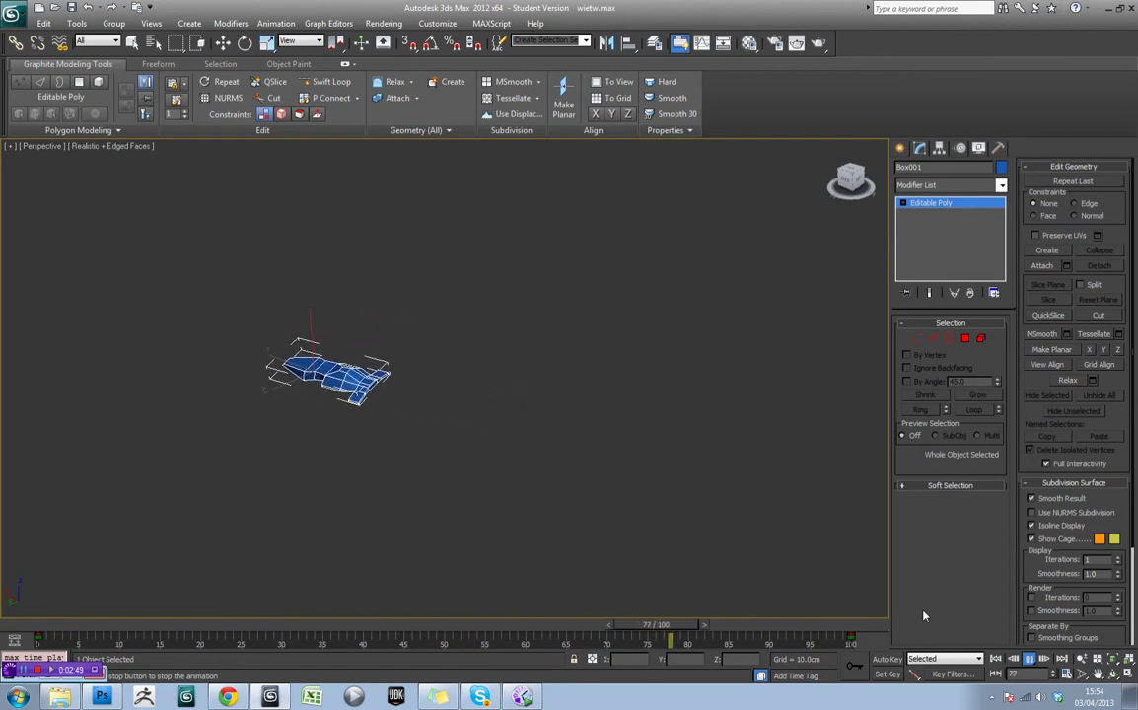
left_click(1029, 658)
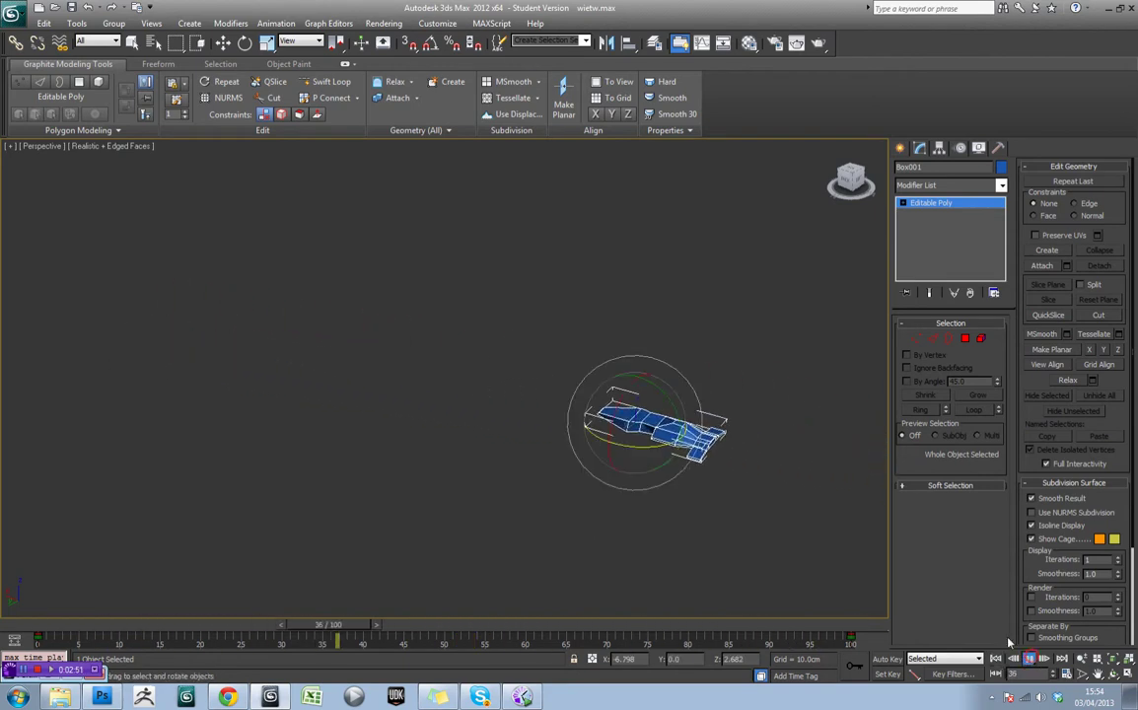
Turn off the edged faces display, deselect the ship and replay the animation
scroll(552, 421, "down", 5)
scroll(553, 423, "up", 4)
key("F4")
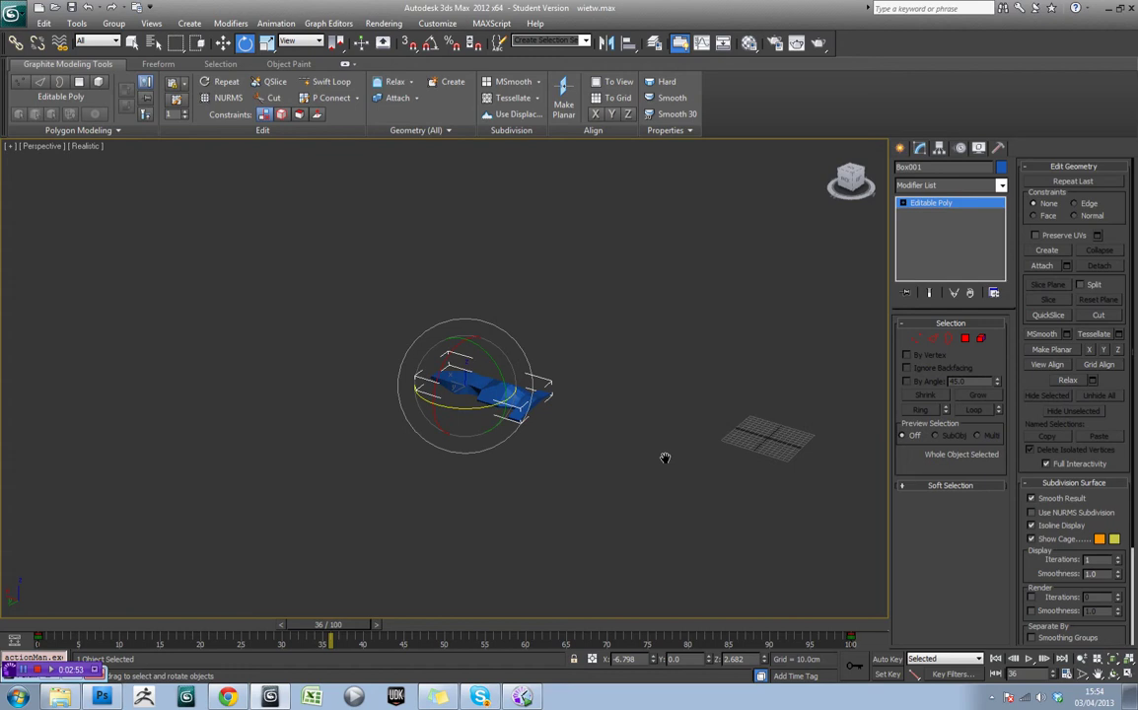
middle_click_drag(665, 458, 582, 455)
left_click(583, 455)
left_click(1028, 659)
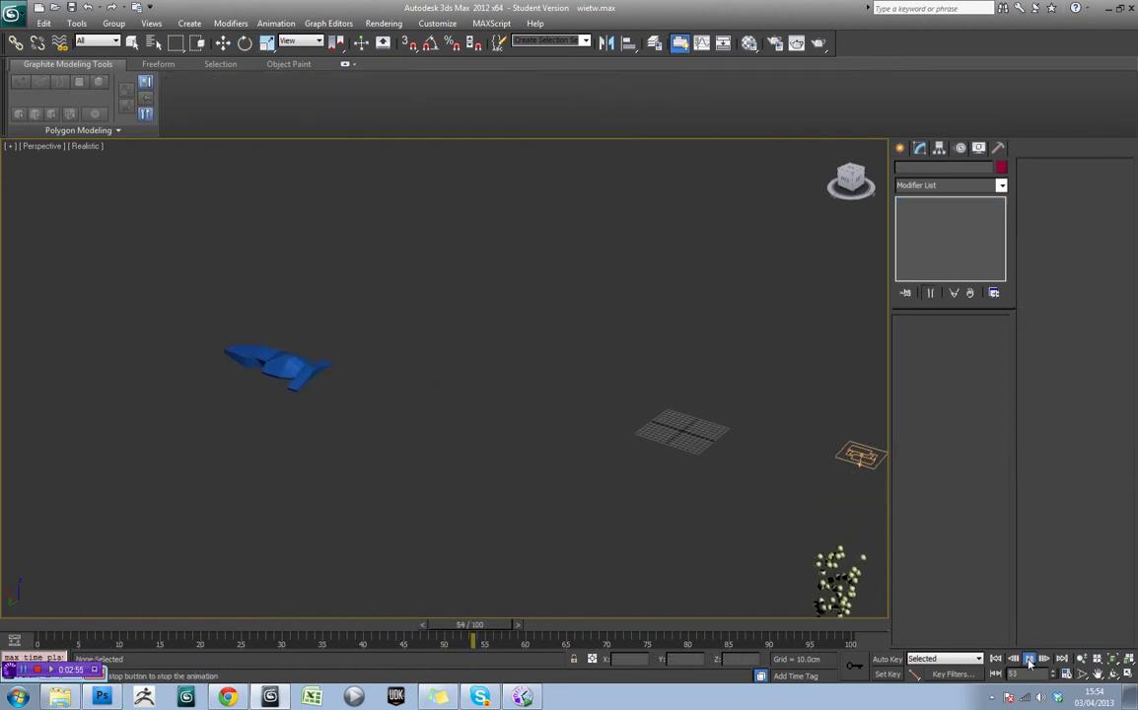
Return to frame 0, select the PF Source 001 emitter and open Particle View
mouse_move(56, 628)
left_mouse_down()
mouse_move(591, 637)
mouse_move(38, 634)
left_mouse_up()
middle_click_drag(770, 512, 498, 454)
scroll(511, 449, "up", 4)
middle_click_drag(666, 428, 569, 418)
left_click(688, 405)
left_click_drag(18, 632, 44, 615)
key("e")
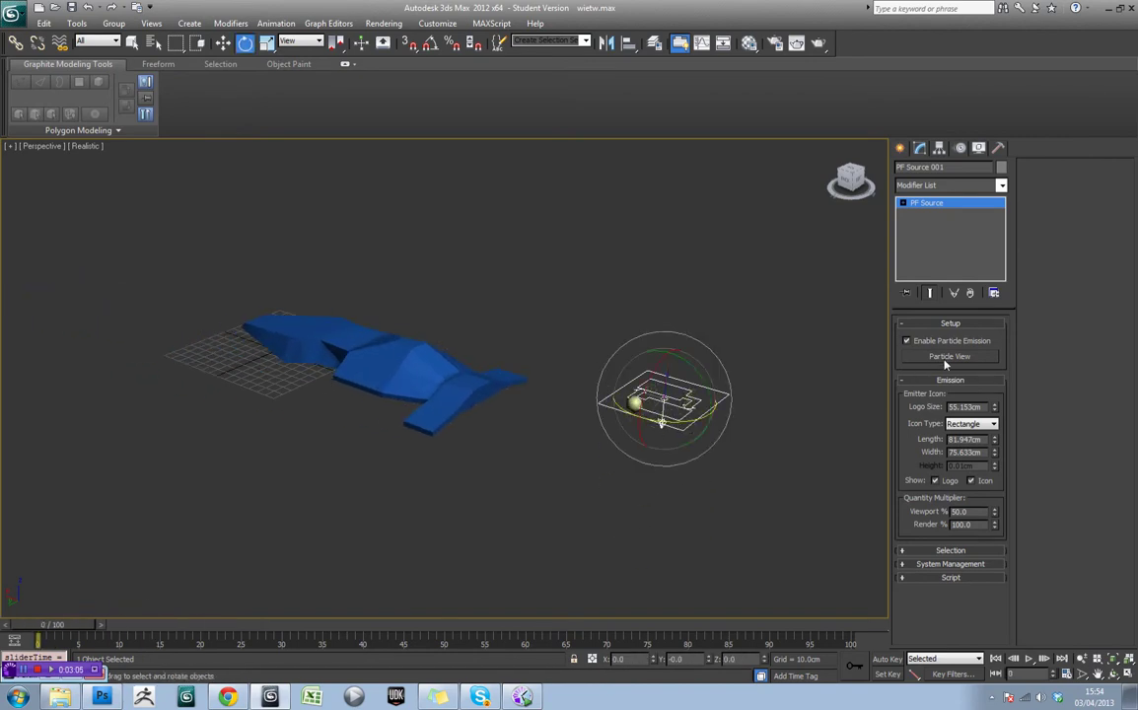
left_click(949, 356)
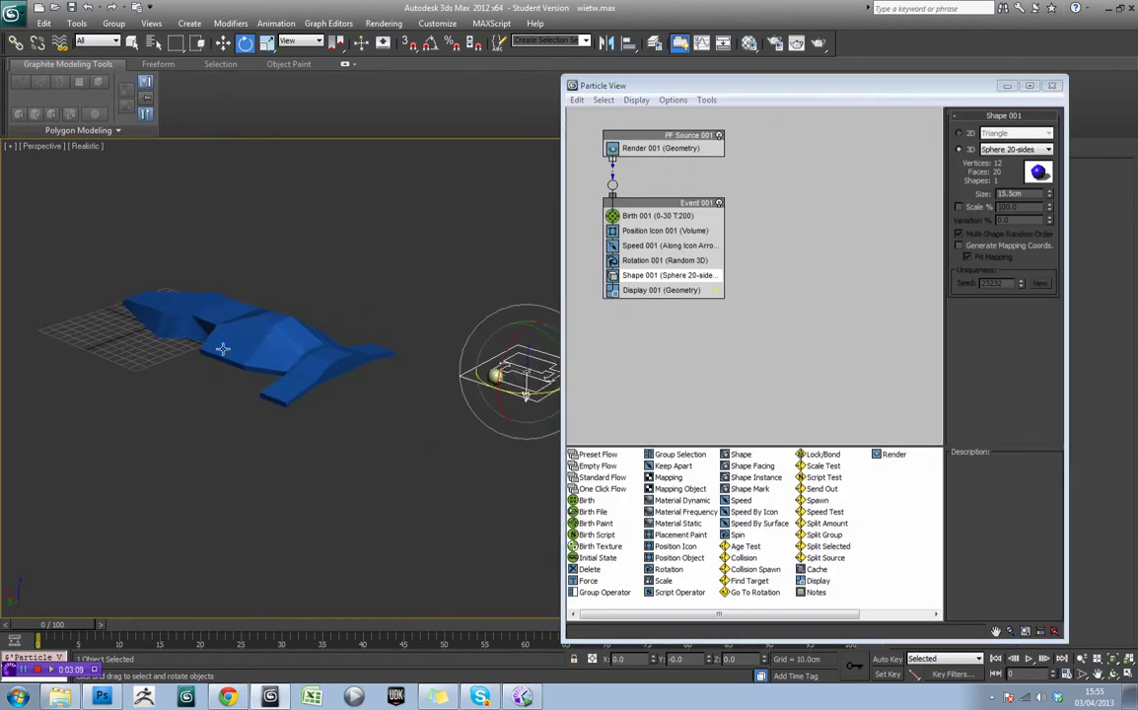
Insert a Position Object operator into Event 001 between the Position Icon and Speed operators
middle_click_drag(223, 349, 224, 349)
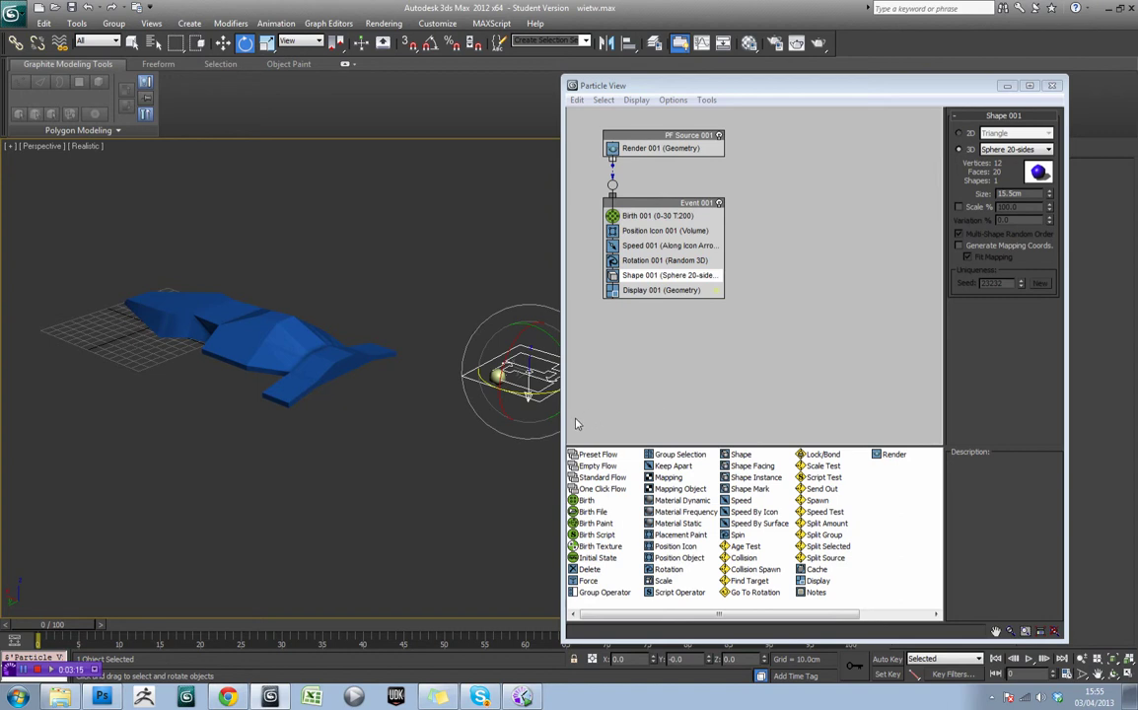
left_click(678, 547)
left_click(687, 558)
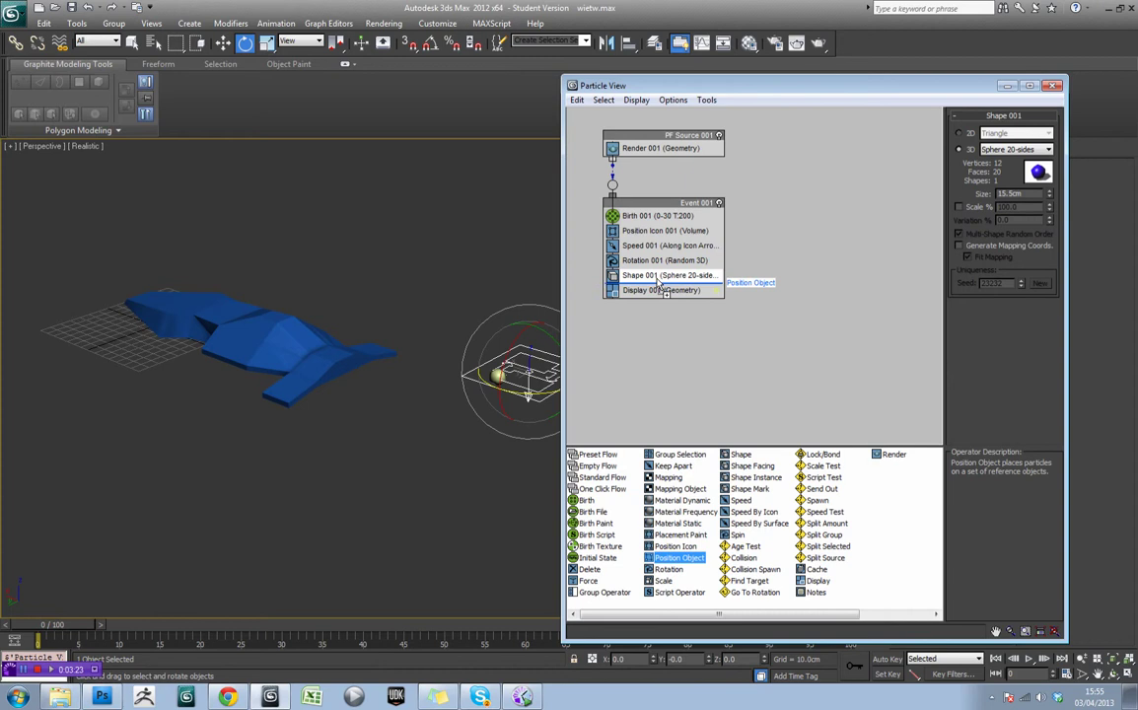
left_click_drag(659, 283, 660, 240)
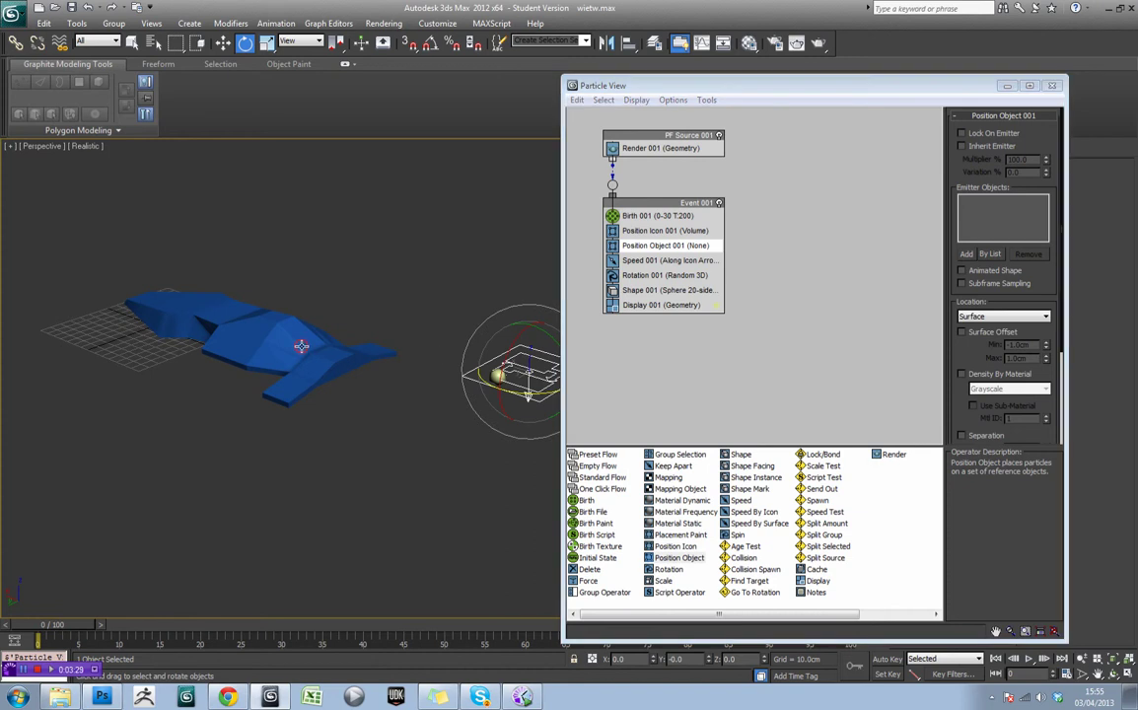
Add the ship, Box001, as an emitter object of the Position Object operator
left_click(314, 346)
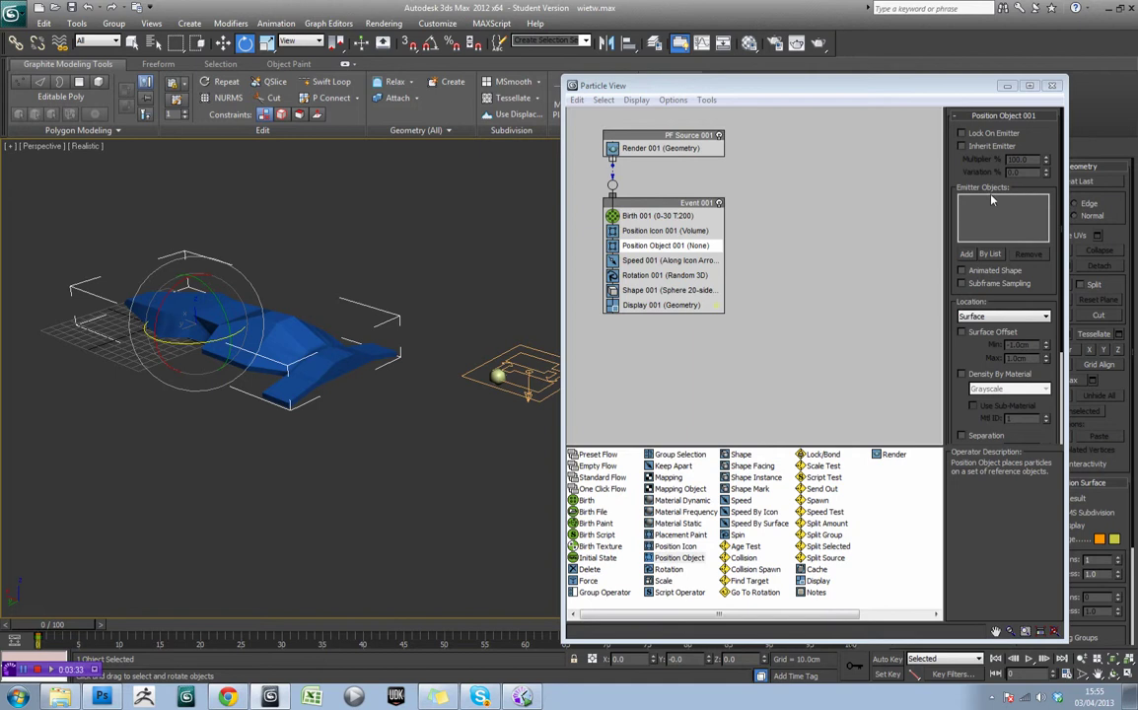
left_click(967, 254)
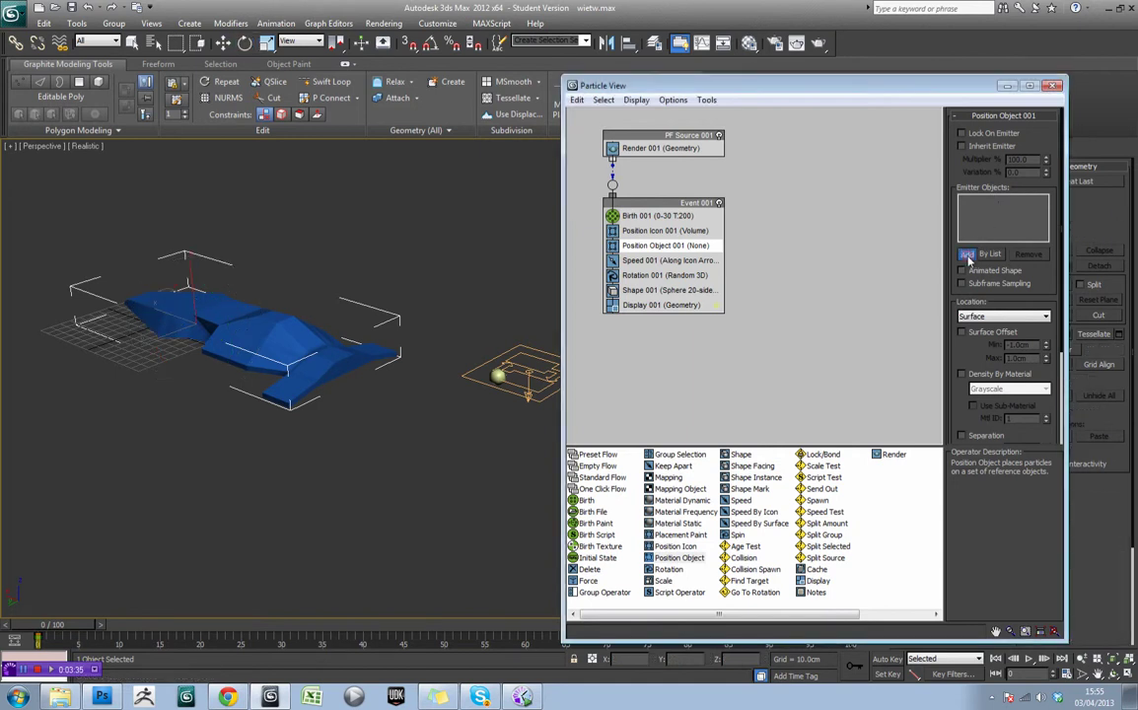
left_click(211, 322)
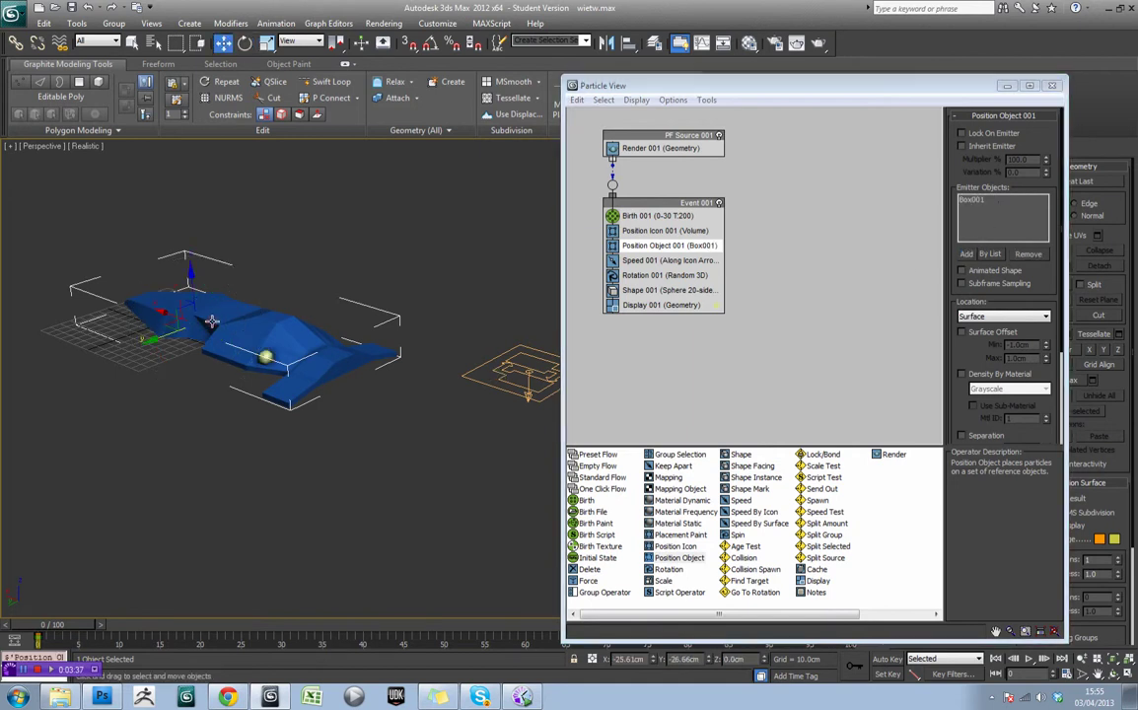
Scrub the first few frames to examine how particles leave the ship, and return to frame 0
left_click_drag(85, 627, 139, 626)
middle_click_drag(256, 470, 352, 487)
scroll(352, 486, "down", 5)
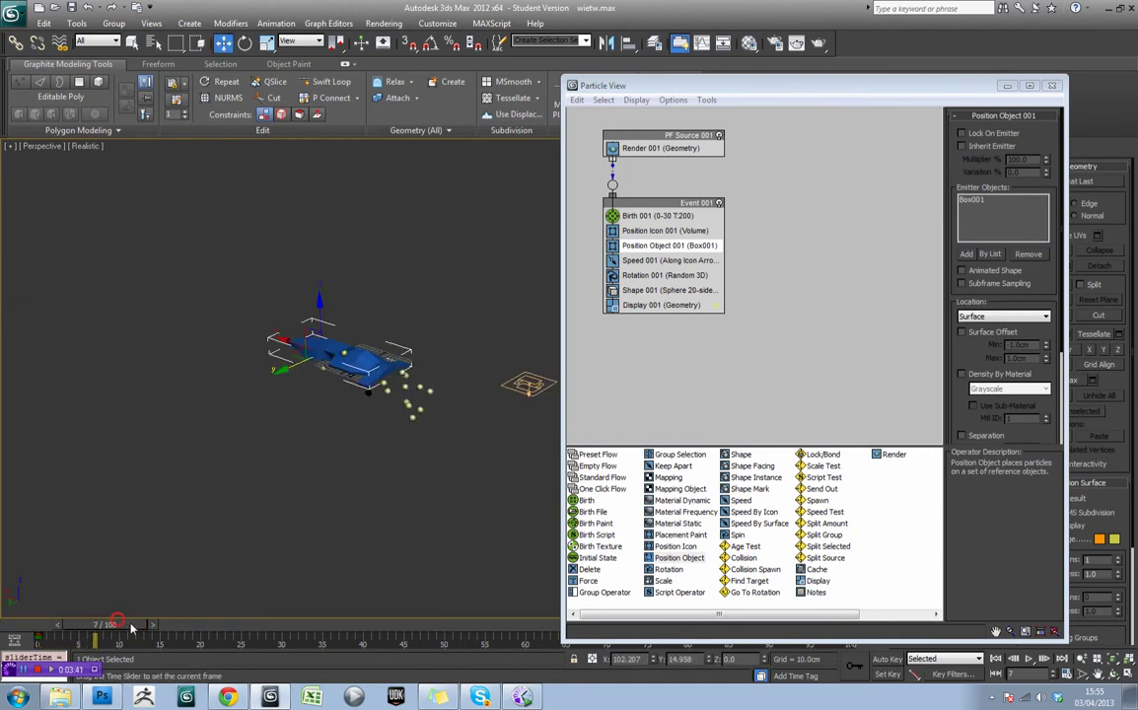
left_click_drag(104, 627, 67, 639)
key("w")
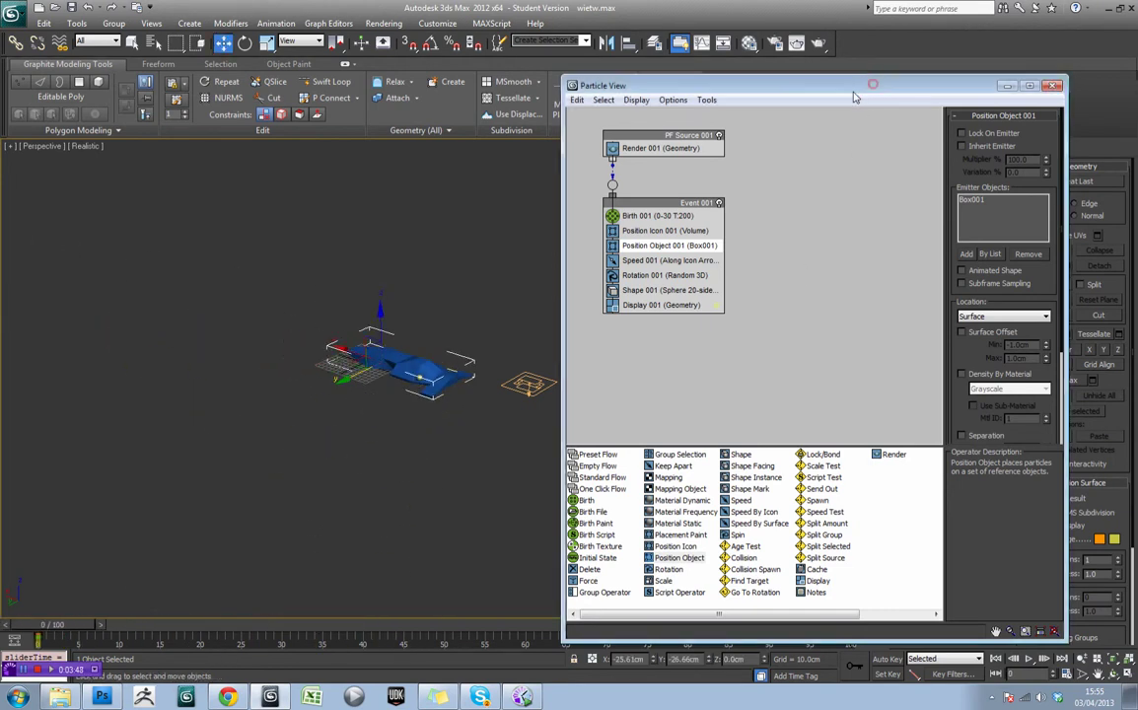
Move Particle View clear of the ship and select the polygon at the ship's rear between the tail fins
left_click_drag(874, 86, 851, 96)
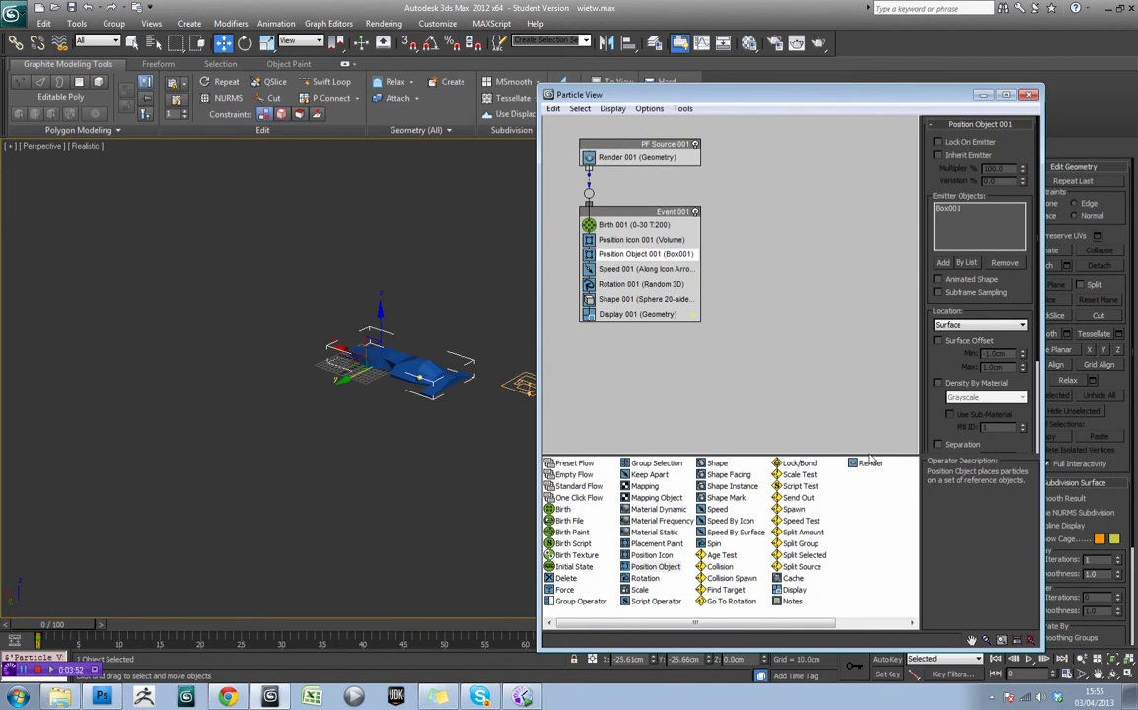
left_click_drag(851, 95, 868, 454)
scroll(489, 350, "up", 8)
middle_click_drag(471, 347, 537, 324)
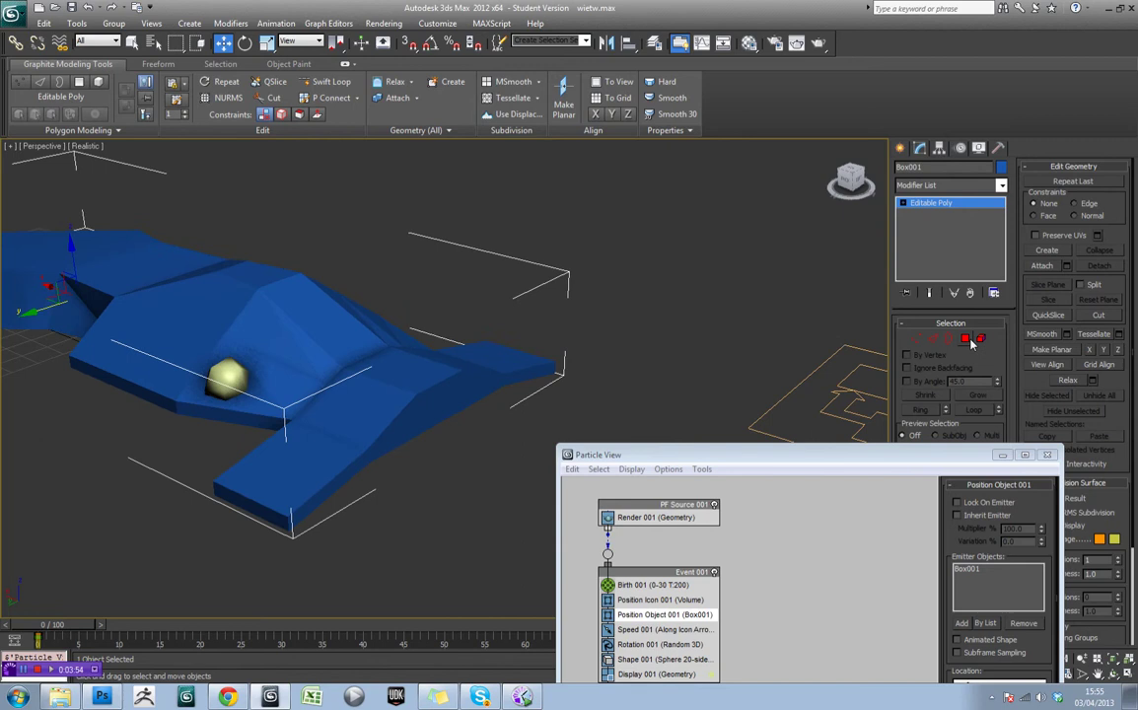
left_click(965, 340)
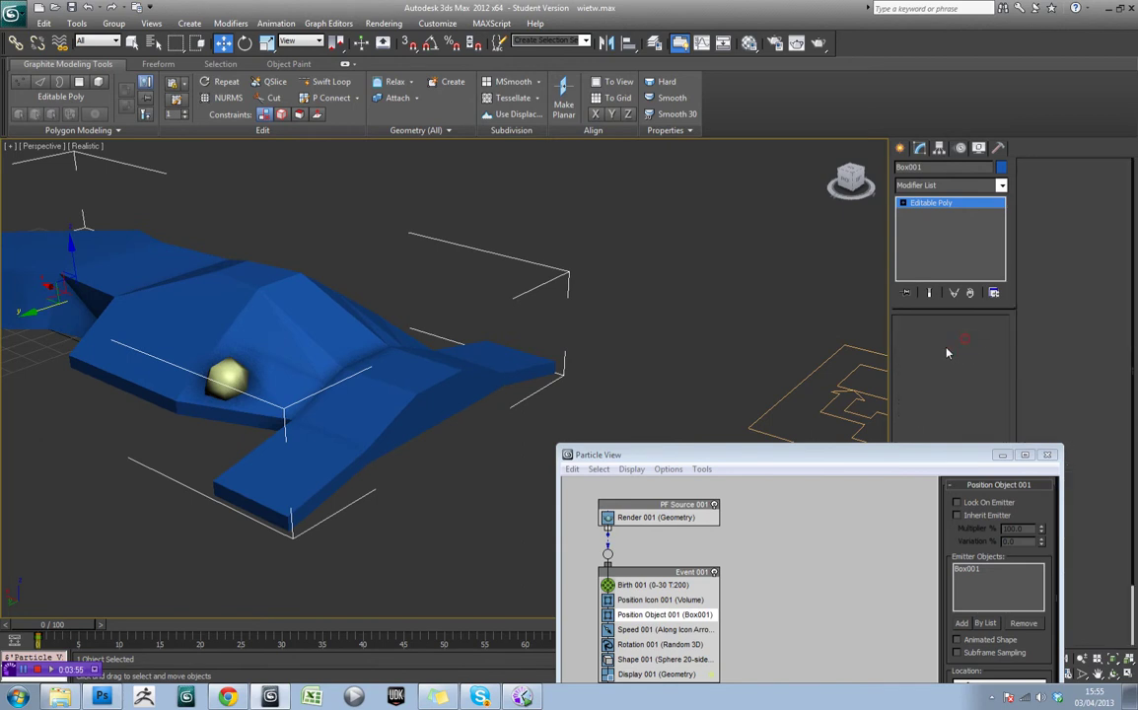
left_click(437, 408)
Go to frame 4 and set the Position Object operator's location to Selected Faces
left_click_drag(690, 447, 626, 292)
left_click_drag(94, 624, 120, 620)
left_click_drag(795, 302, 641, 205)
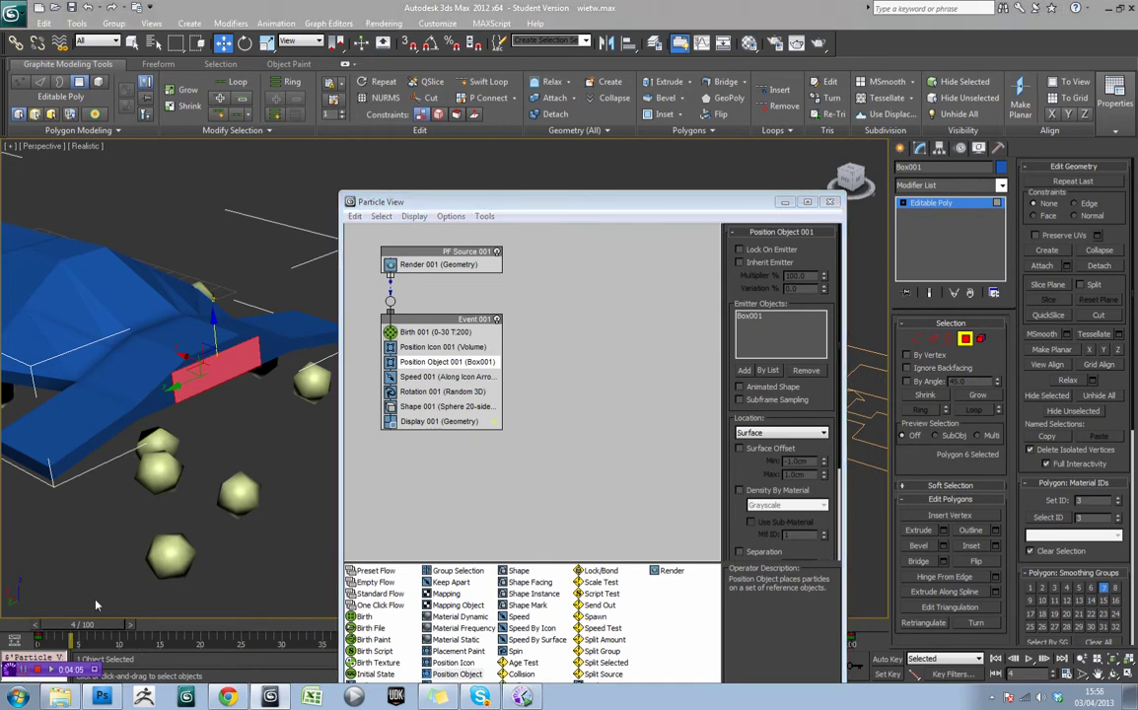
middle_click_drag(269, 477, 335, 471)
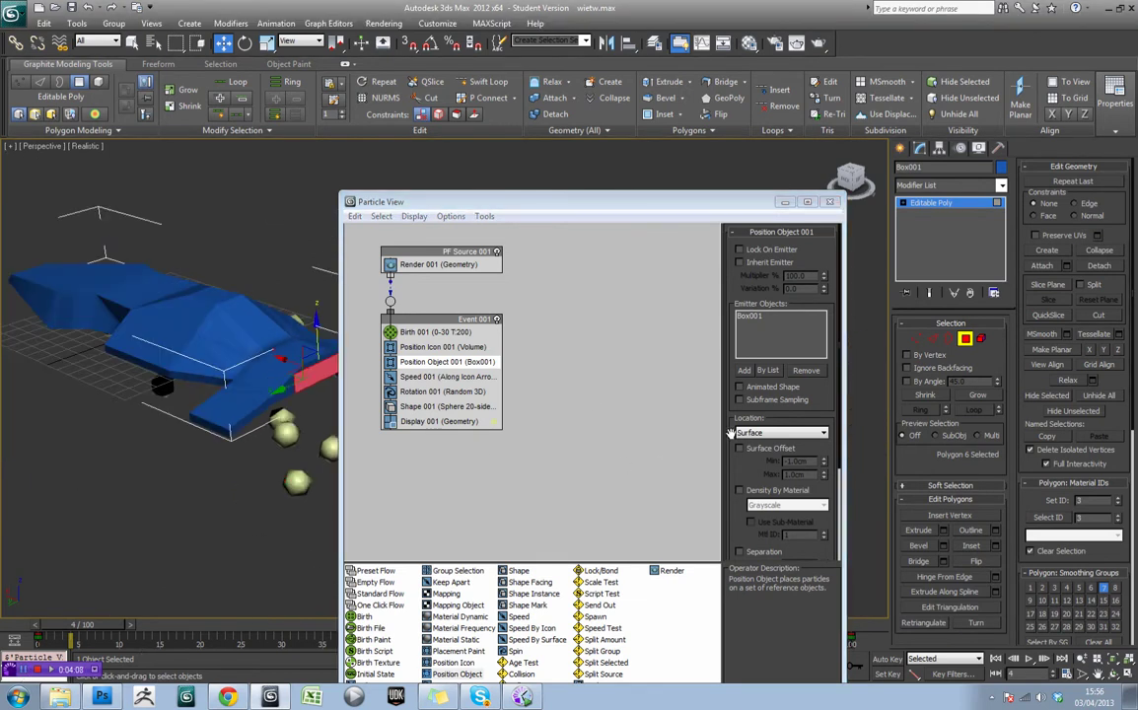
left_click(774, 433)
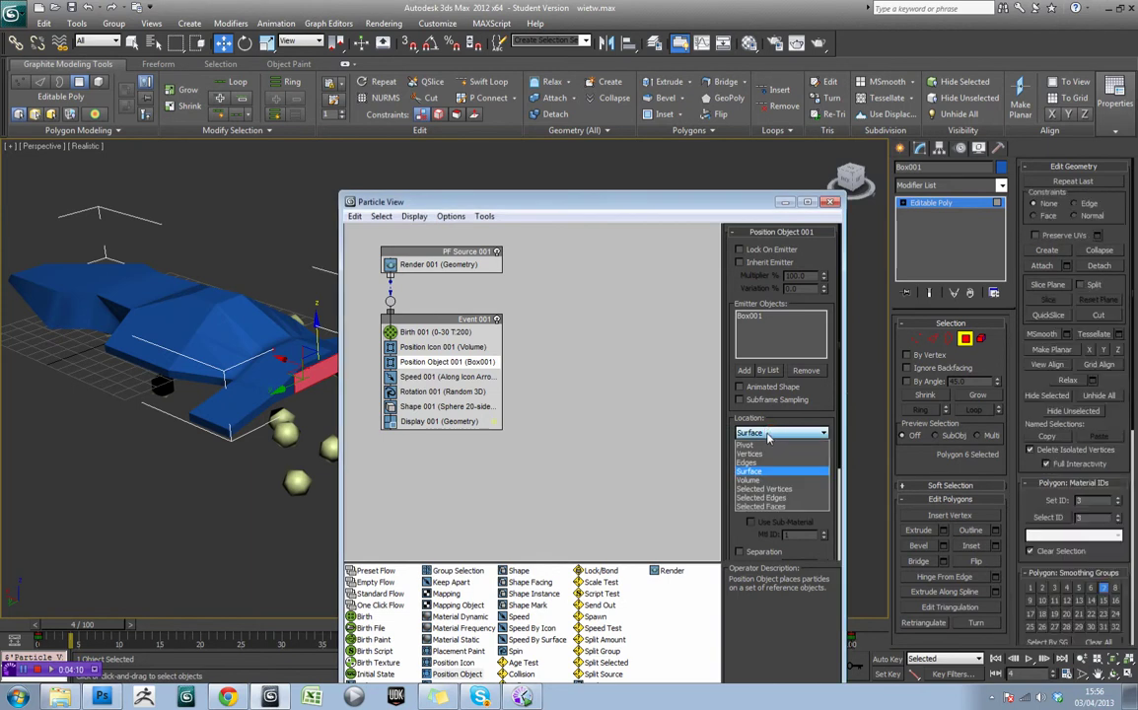
left_click(777, 507)
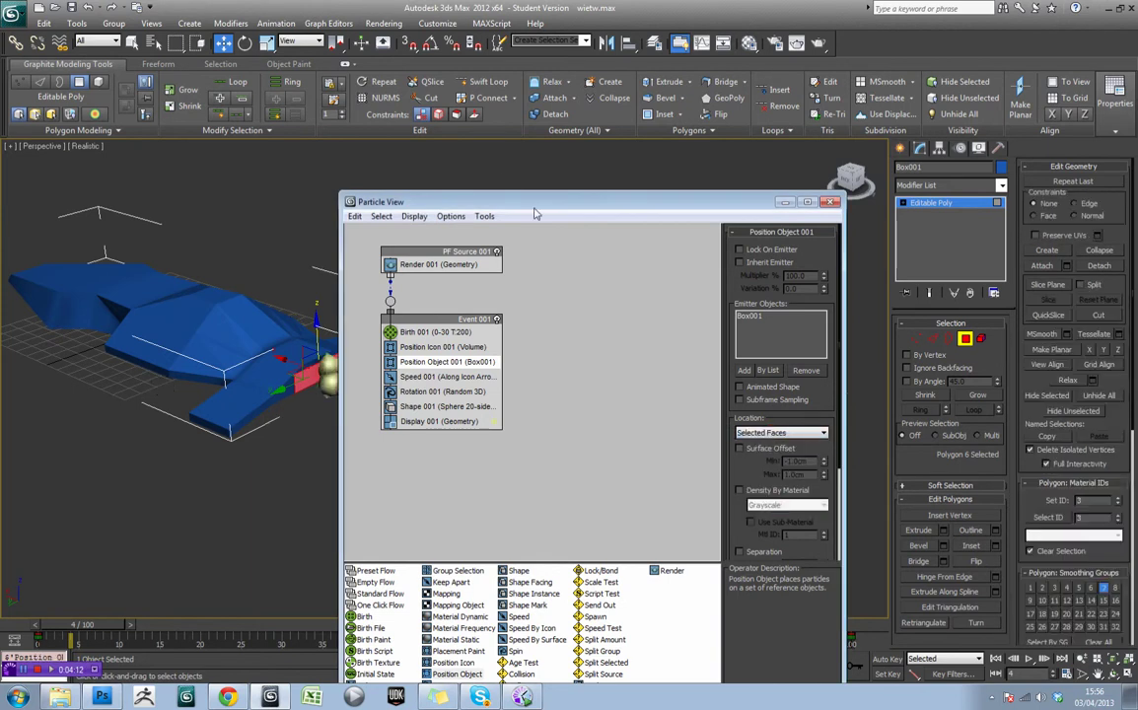
Inspect the emission from the rear face with edged faces toggled on and off, and return to frame 0
left_click_drag(704, 203, 924, 403)
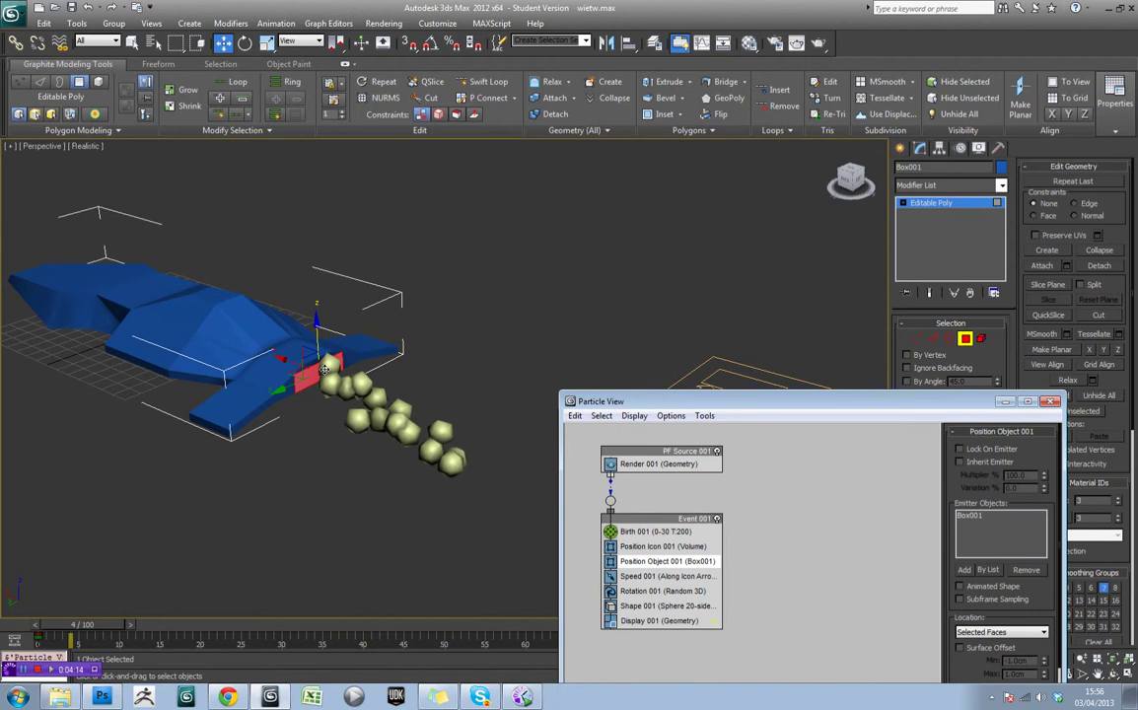
key("F4")
scroll(325, 369, "down", 3)
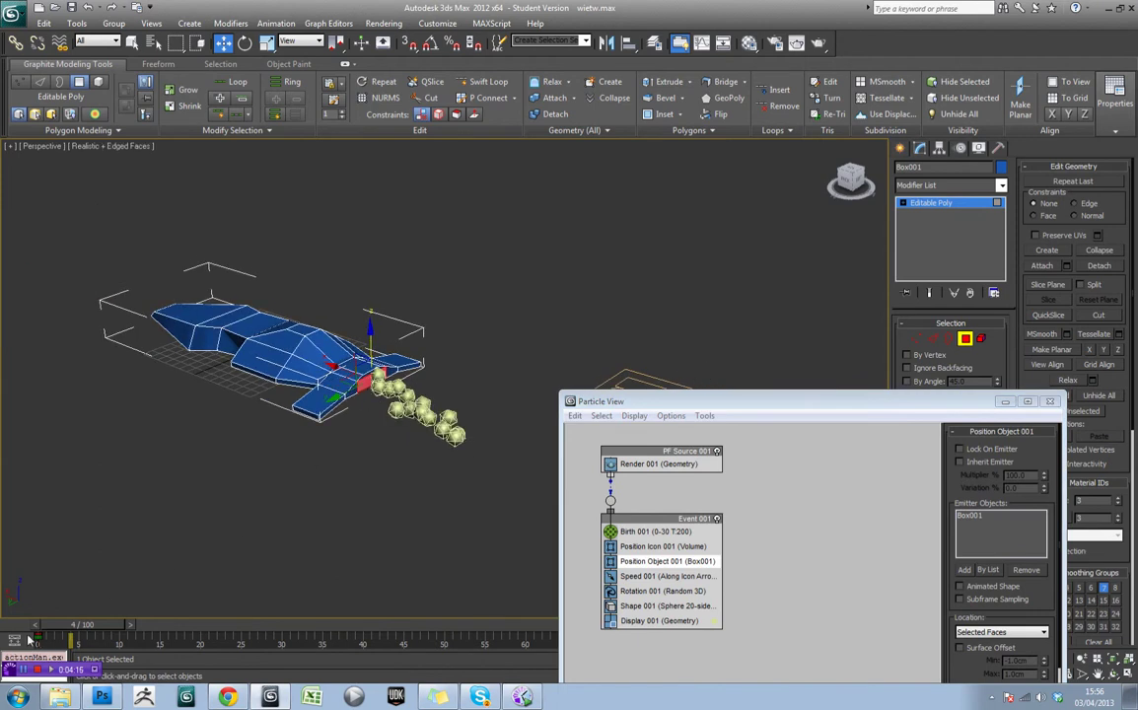
left_click_drag(83, 625, 39, 627)
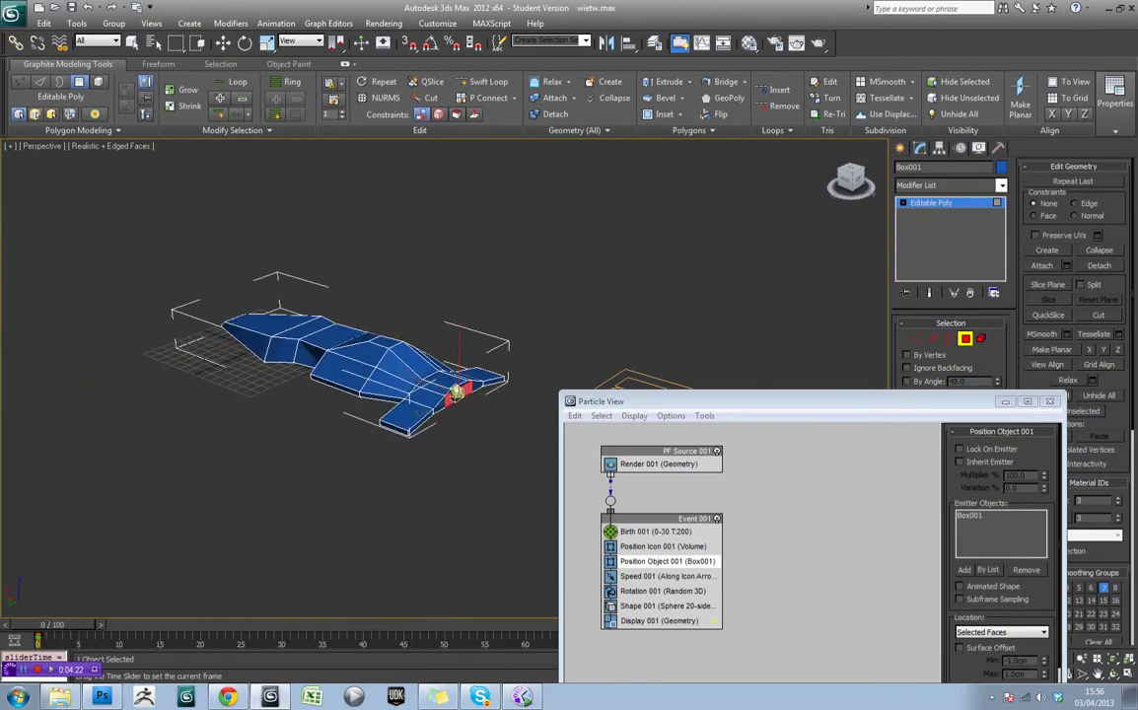
key("w")
key("F4")
scroll(344, 375, "down", 5)
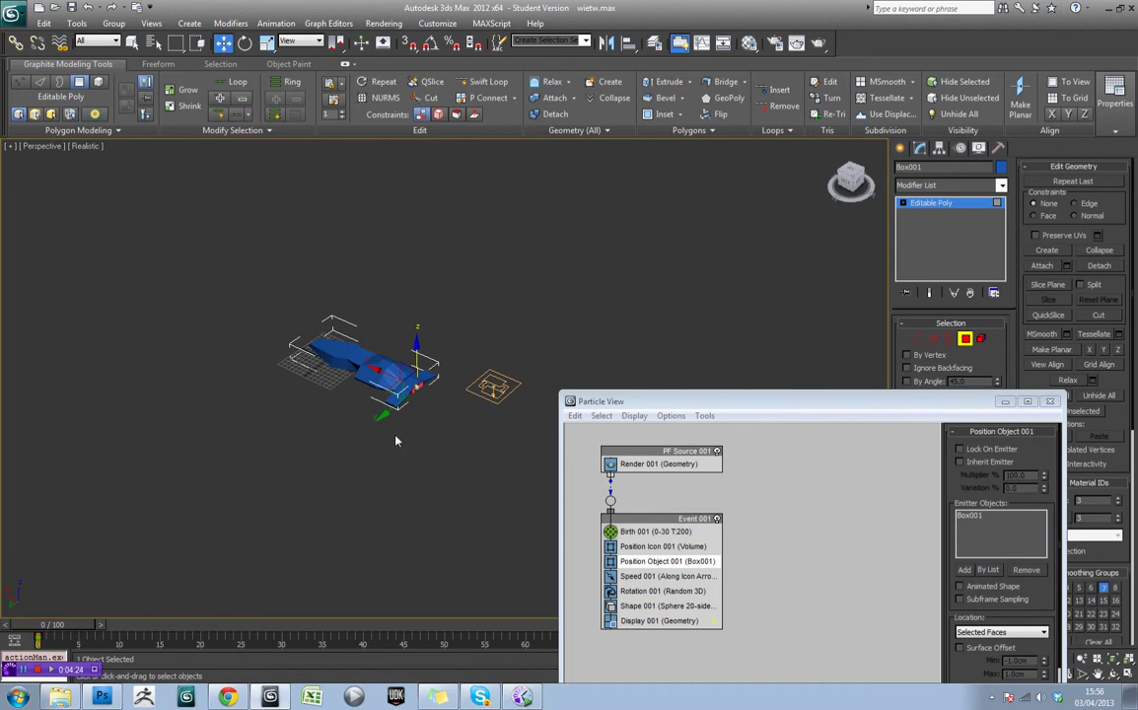
Leave the ship's polygon sub-object level and scrub to frame 17 to preview the particle trail
left_click_drag(650, 394, 544, 285)
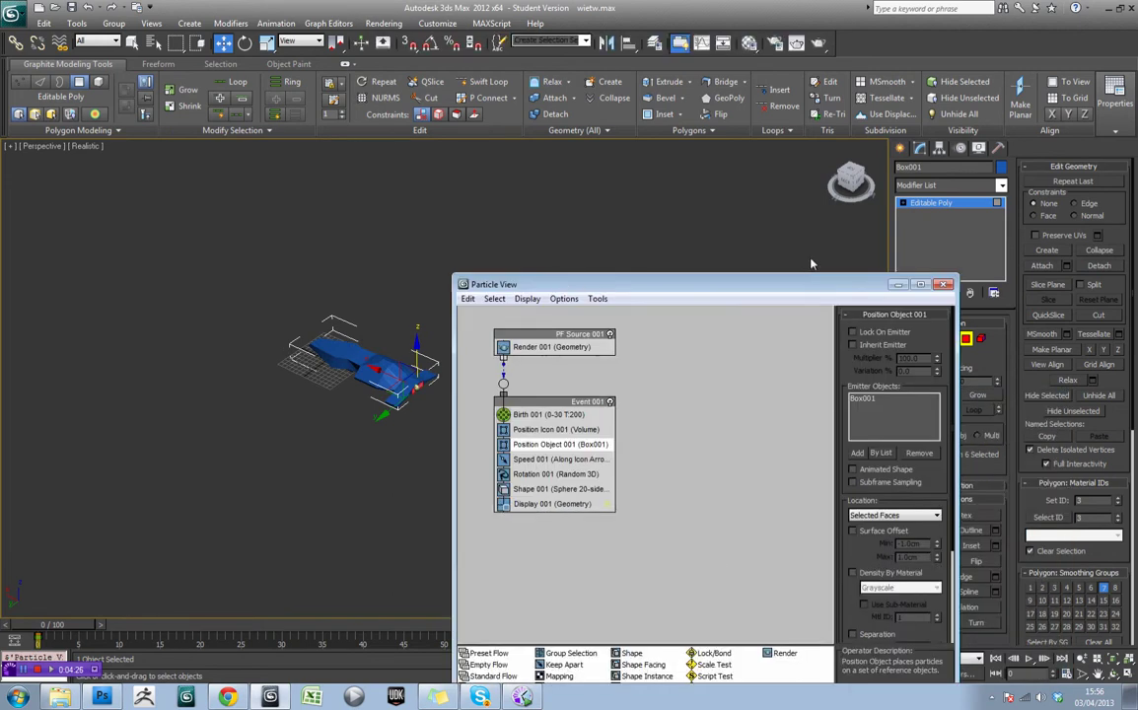
left_click(941, 204)
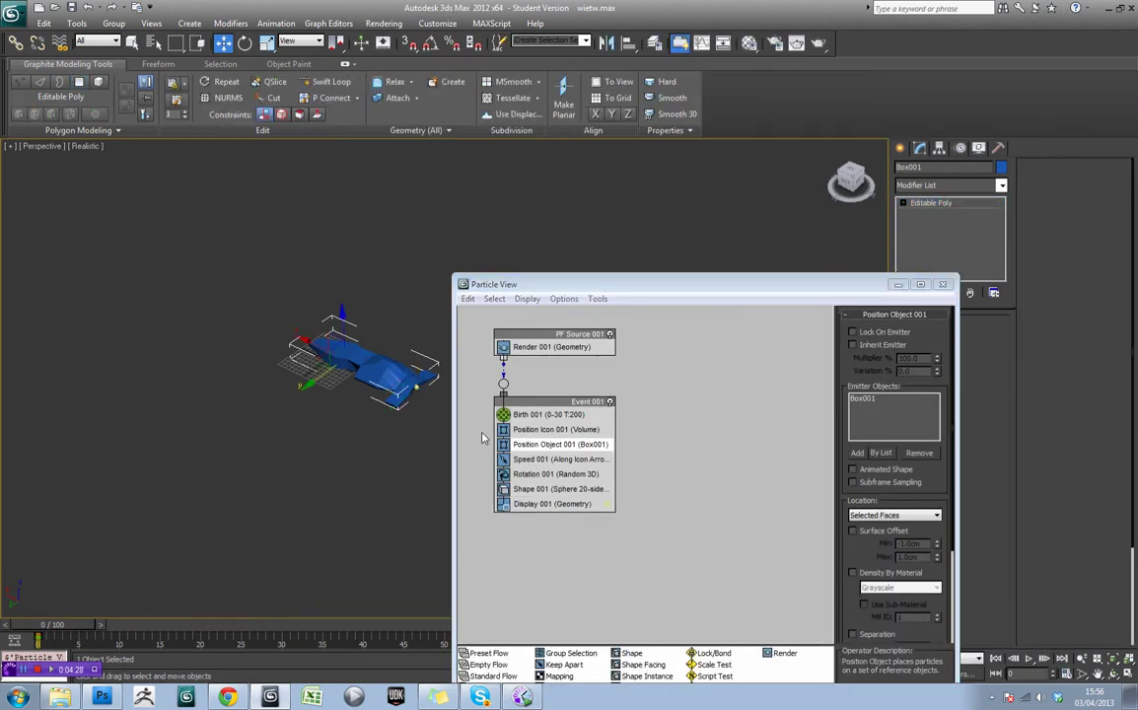
left_click_drag(59, 625, 158, 627)
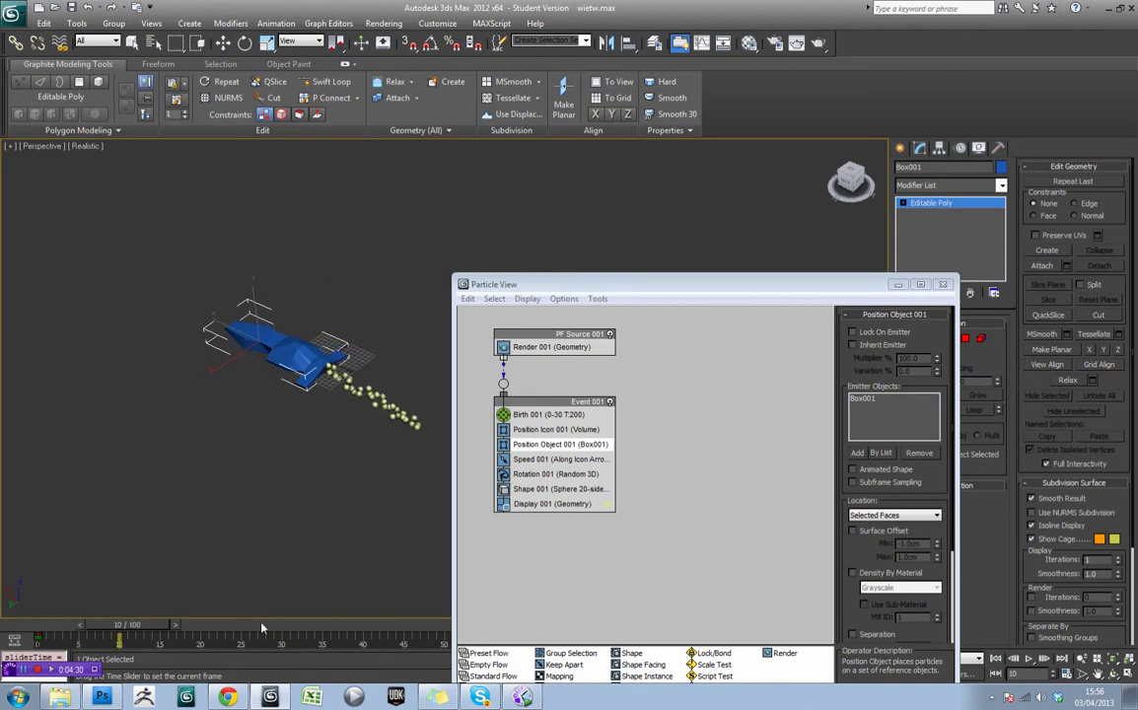
left_click_drag(262, 627, 178, 625)
key("w")
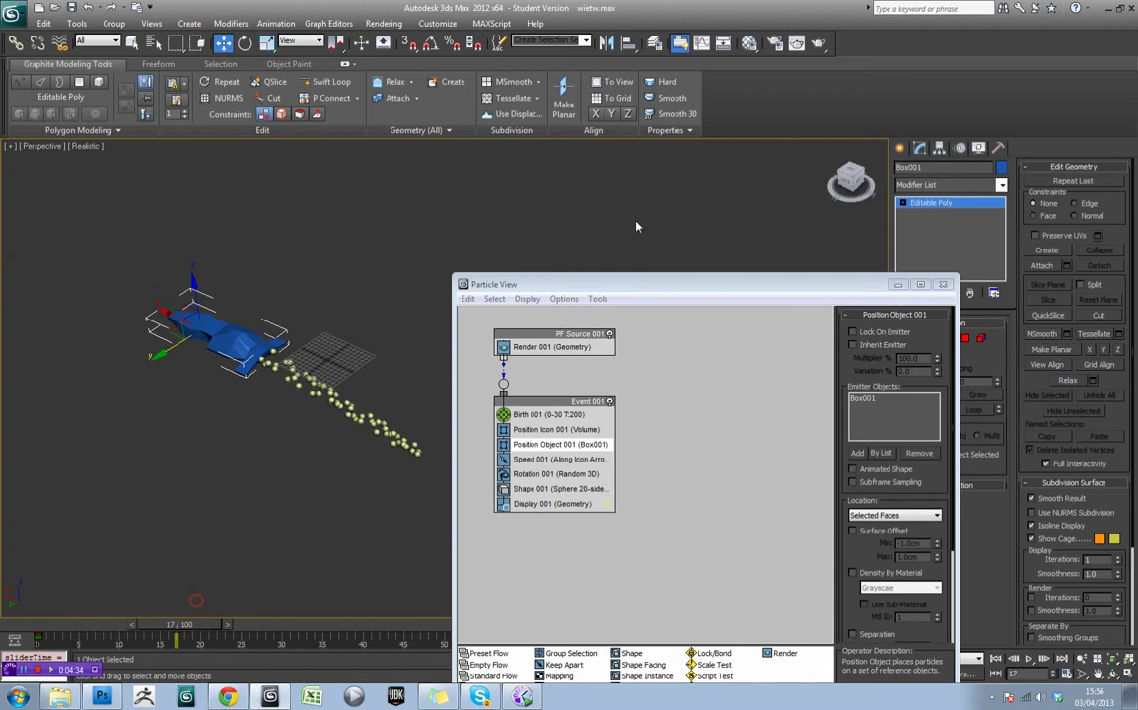
Examine the particle trail's direction from the side of the ship at frame 11
left_click_drag(604, 287, 665, 145)
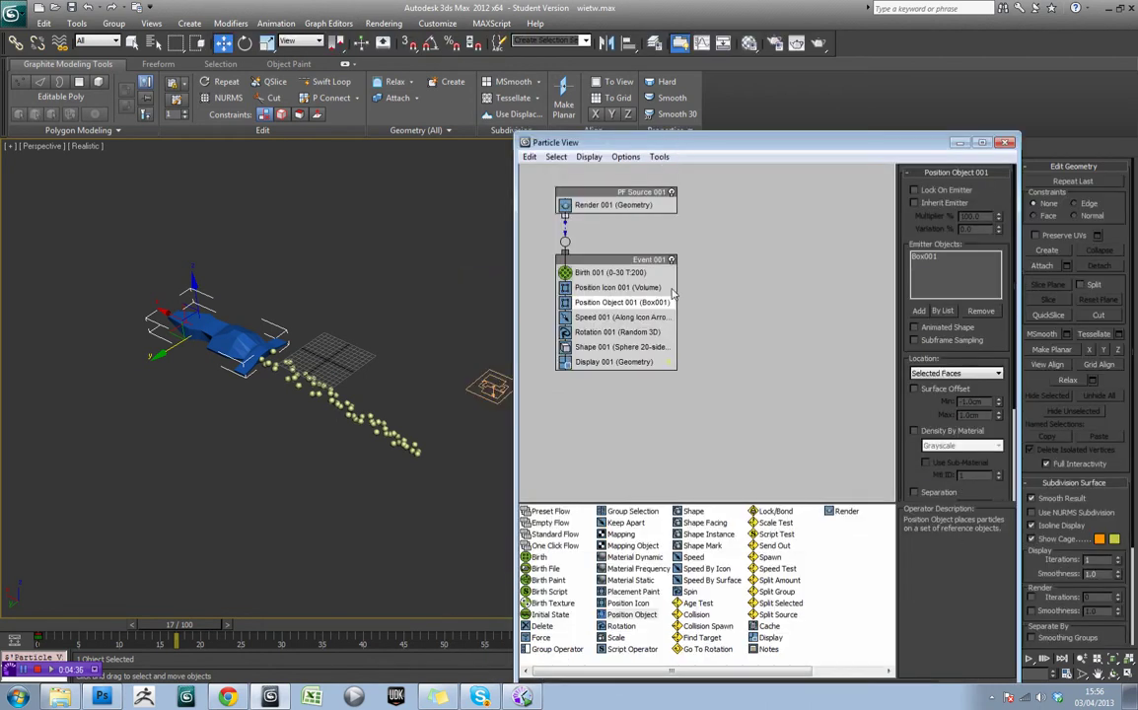
middle_click_drag(347, 404, 349, 320, "alt")
left_click_drag(180, 625, 136, 629)
key("w")
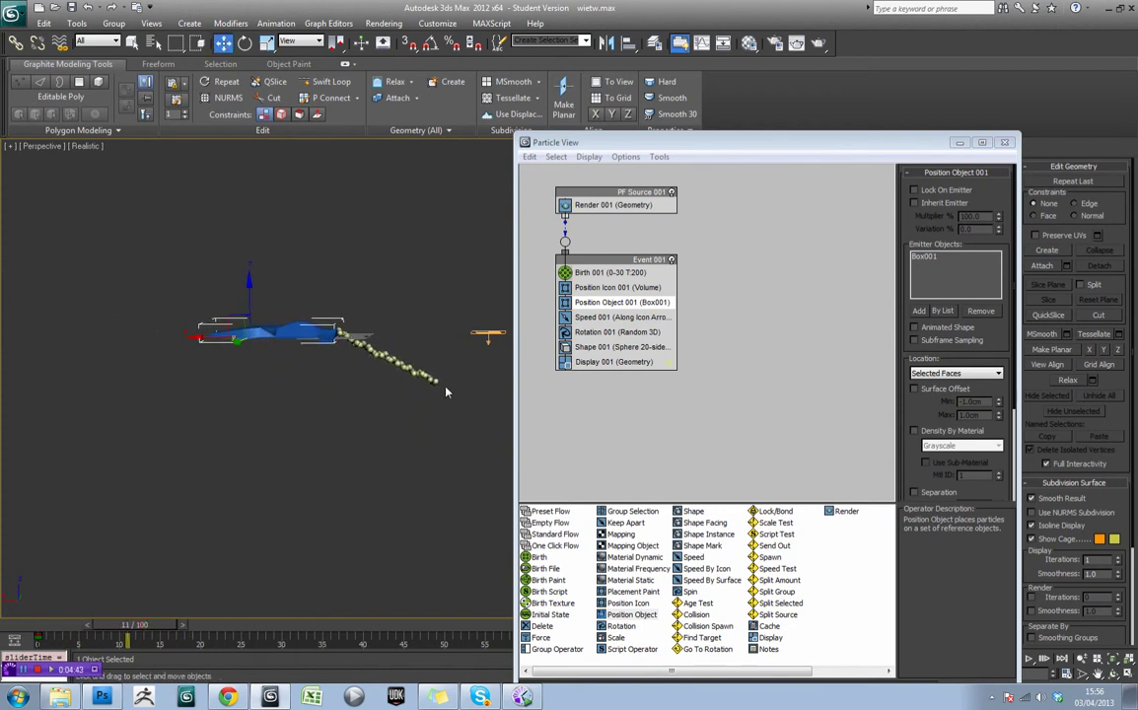
Set the Speed 001 operator's speed to 0 cm and view the trail from an angle
left_click(607, 318)
middle_click_drag(437, 357, 412, 383, "alt")
left_click(923, 198)
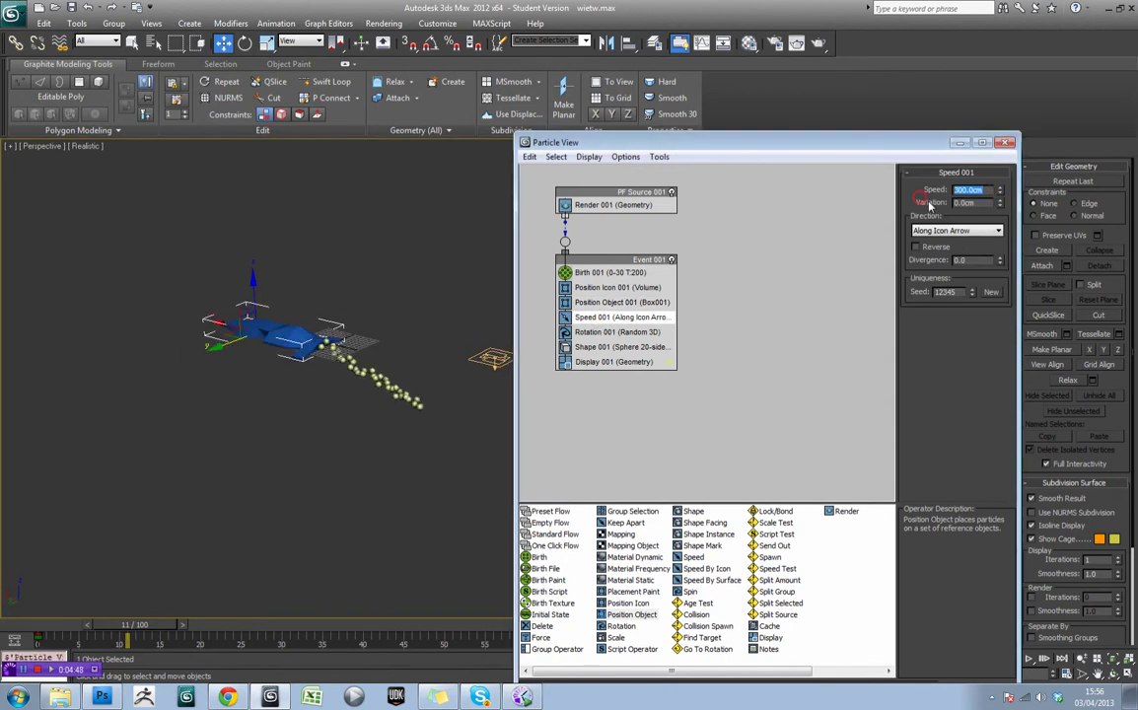
type("0")
key("Return")
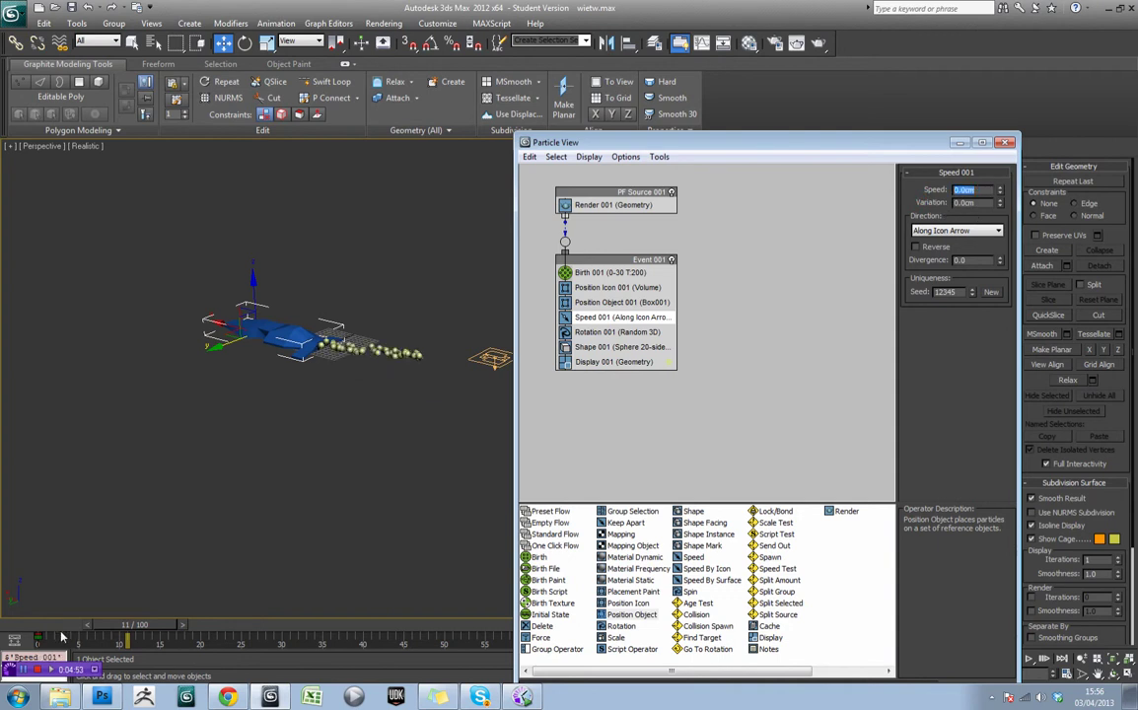
Delete the Speed operator from Event 001 and scrub the timeline to check the particle trail
right_click(631, 319)
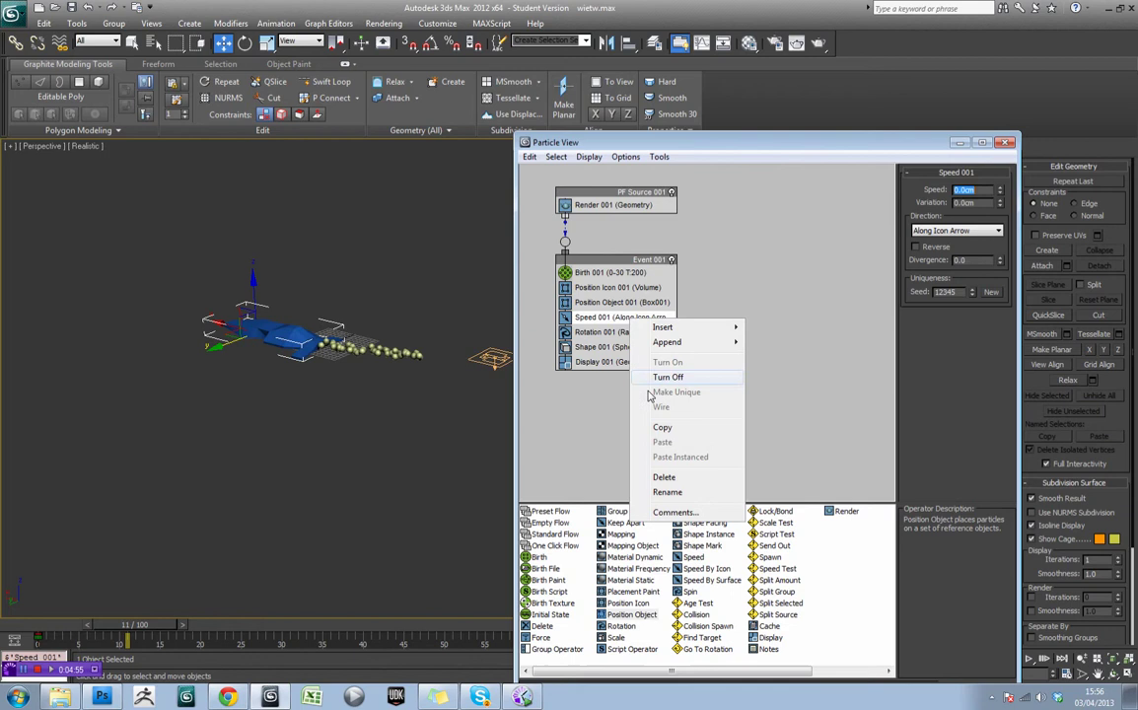
left_click(674, 470)
left_click_drag(126, 639, 406, 637)
key("w")
middle_click_drag(340, 557, 292, 492, "alt")
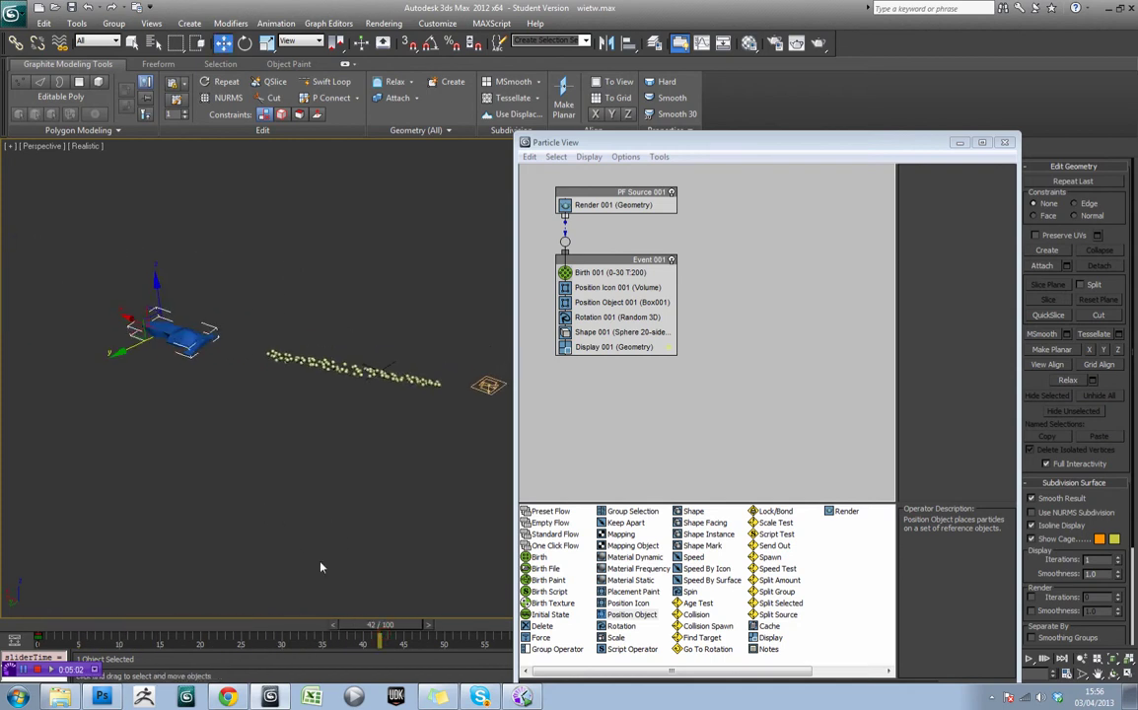
left_click_drag(97, 631, 345, 634)
key("w")
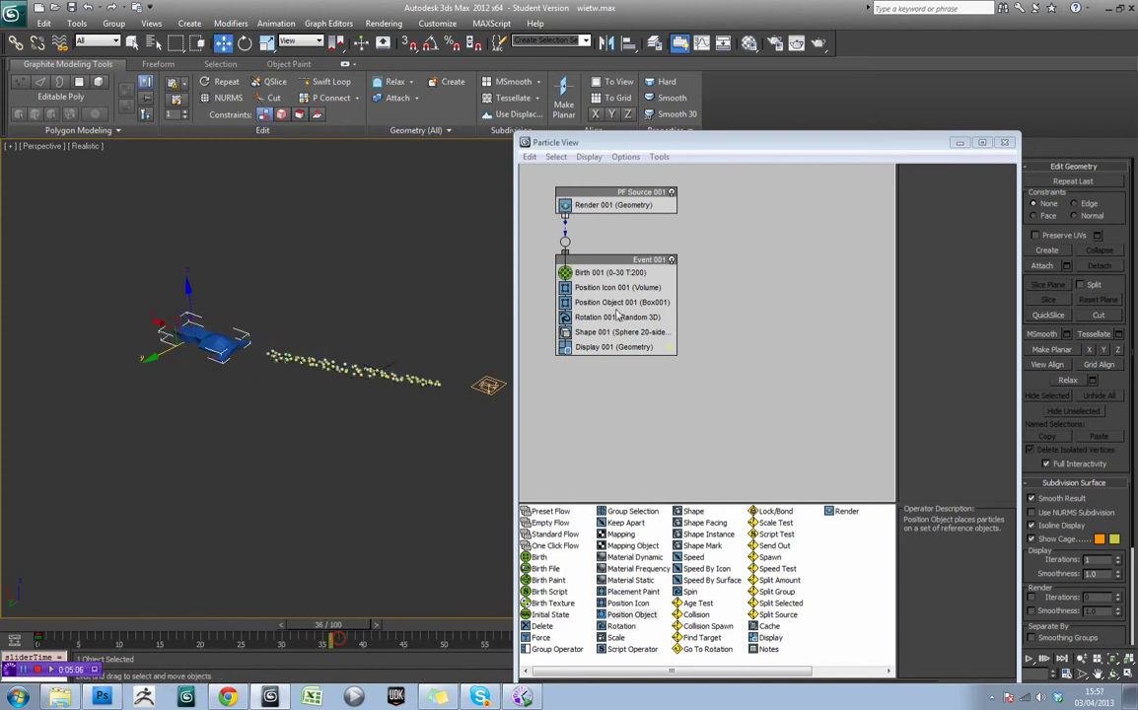
Set the Birth operator's Emit Stop to 100 and scrub through the timeline to check the longer emission
left_click(614, 273)
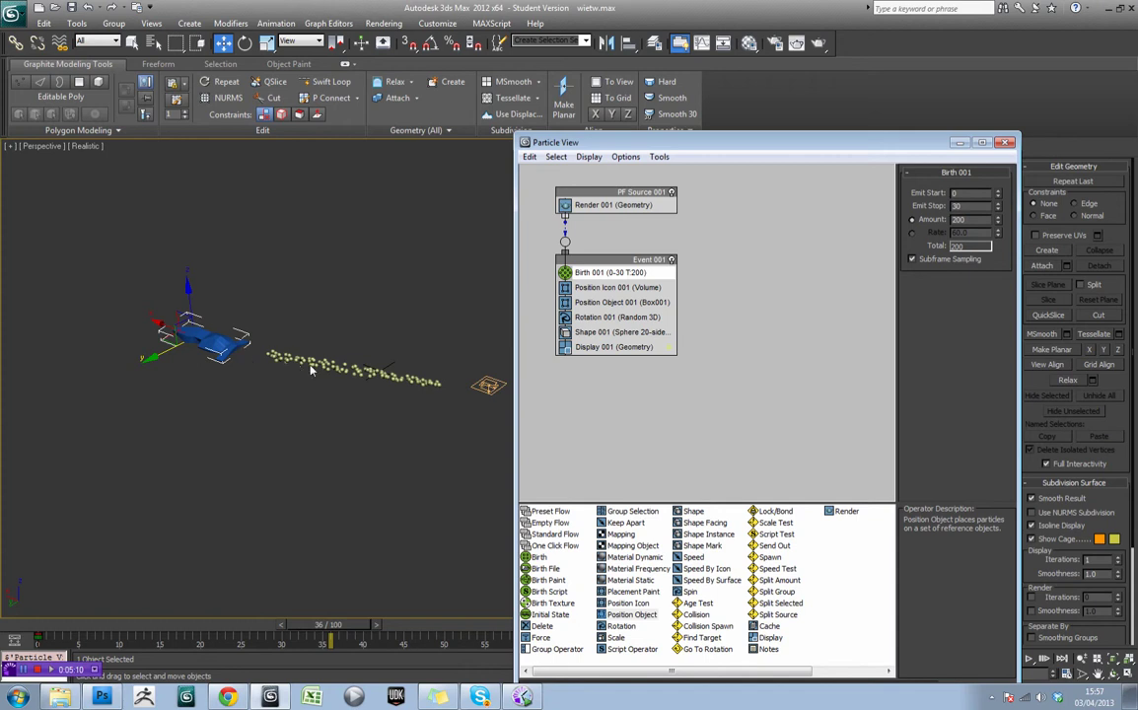
double_click(969, 208)
type("100")
key("Return")
left_click_drag(42, 627, 335, 651)
key("w")
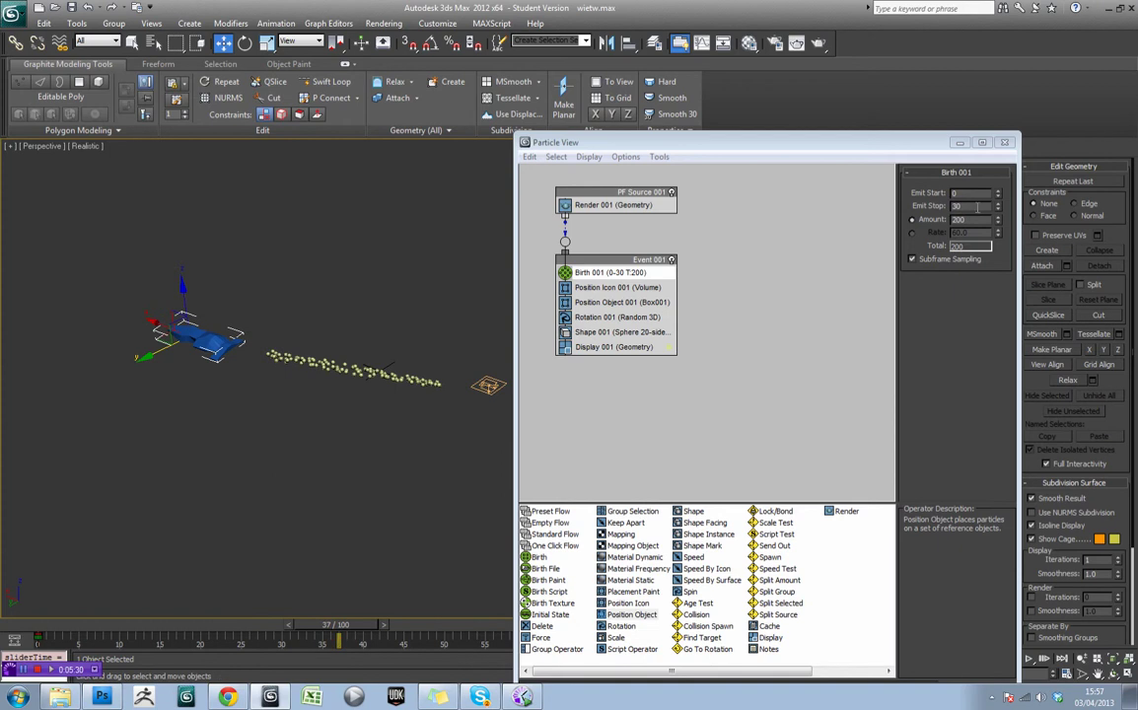
left_click(975, 207)
key("Return")
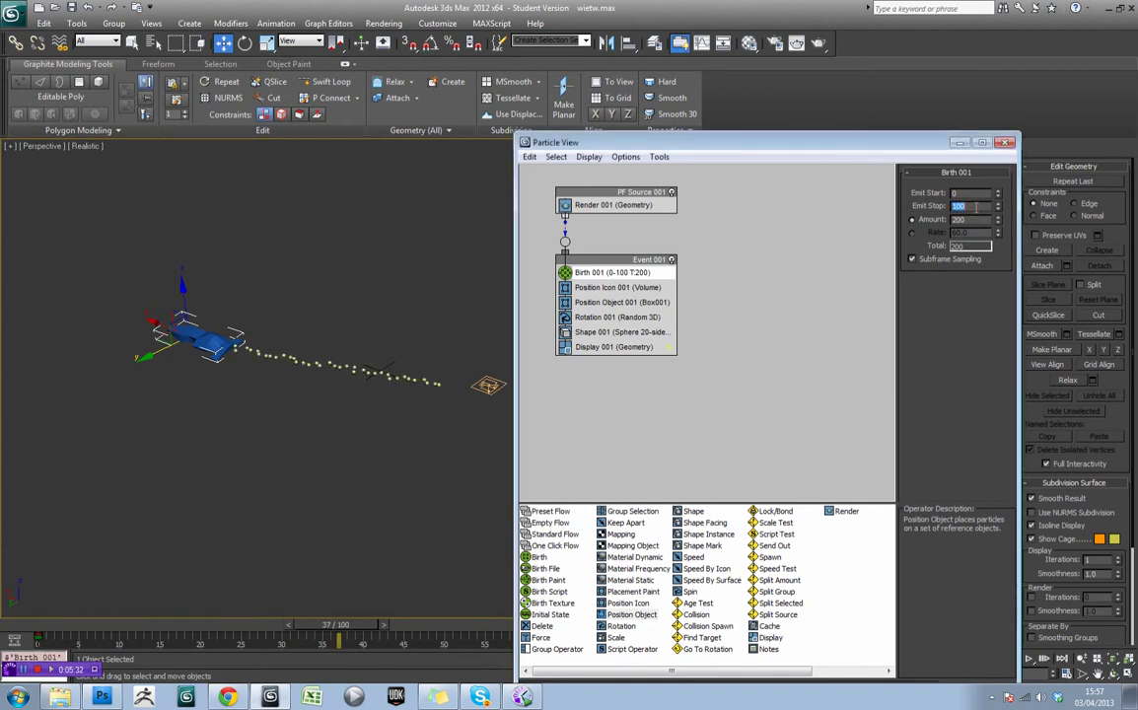
left_click_drag(56, 628, 685, 625)
key("w")
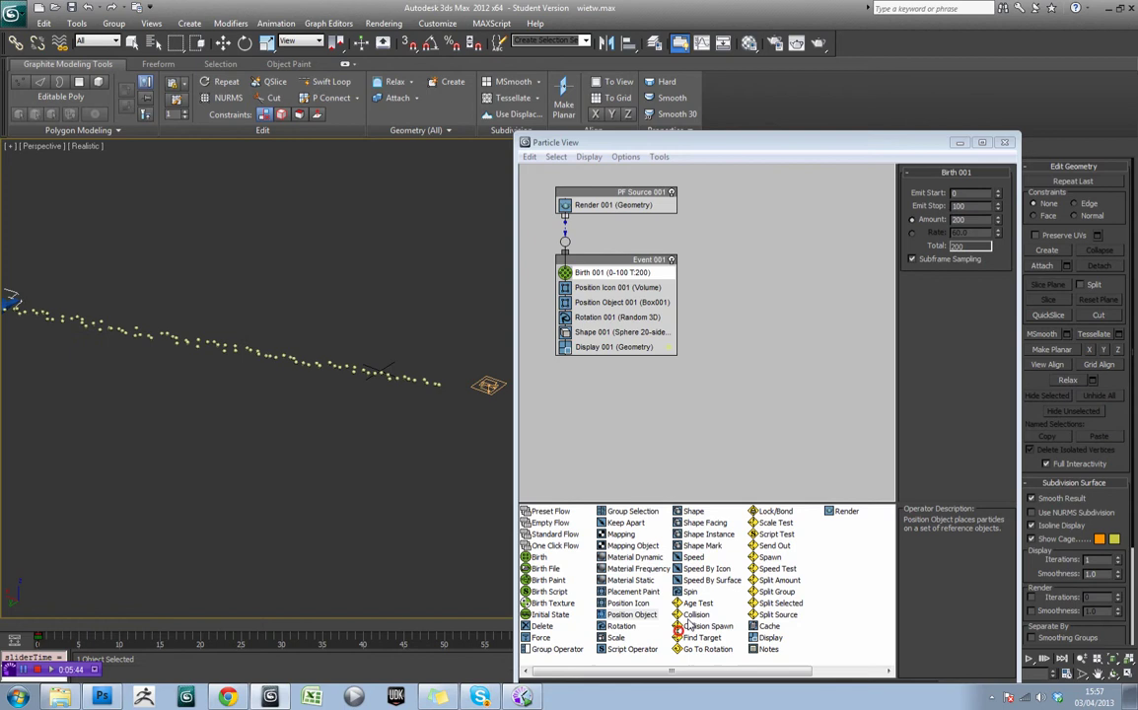
Move the Particle View window clear of the viewport and examine the ship's whole trail at frame 100
scroll(262, 382, "down", 3)
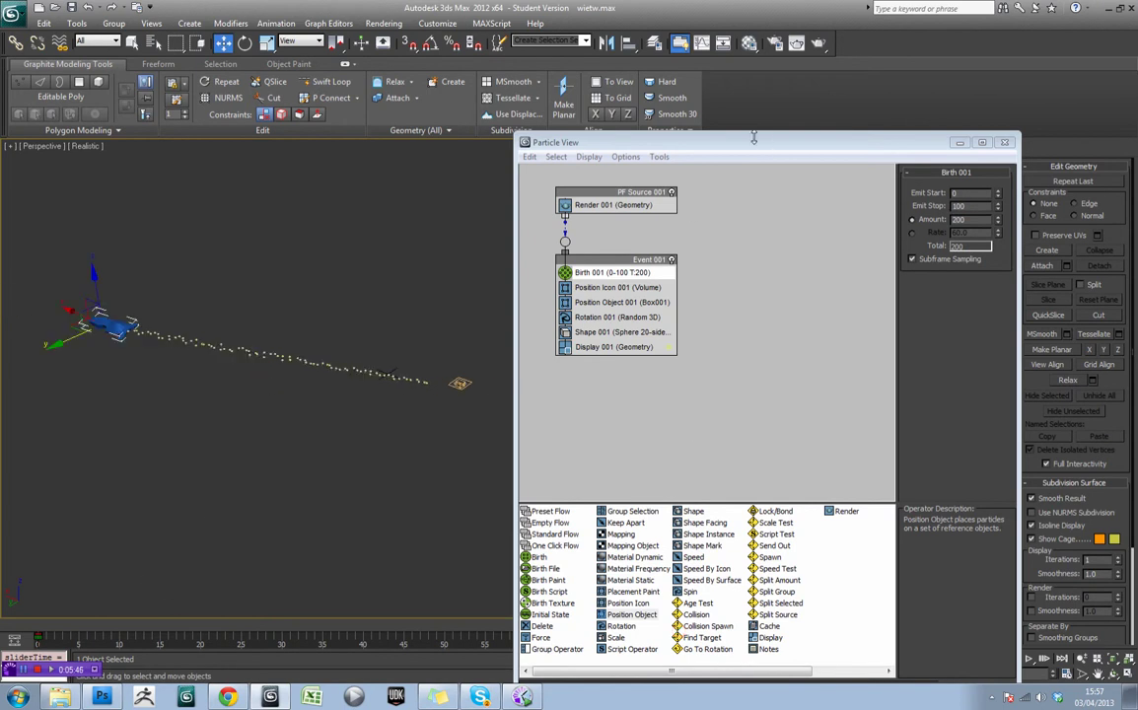
left_click_drag(755, 143, 530, 666)
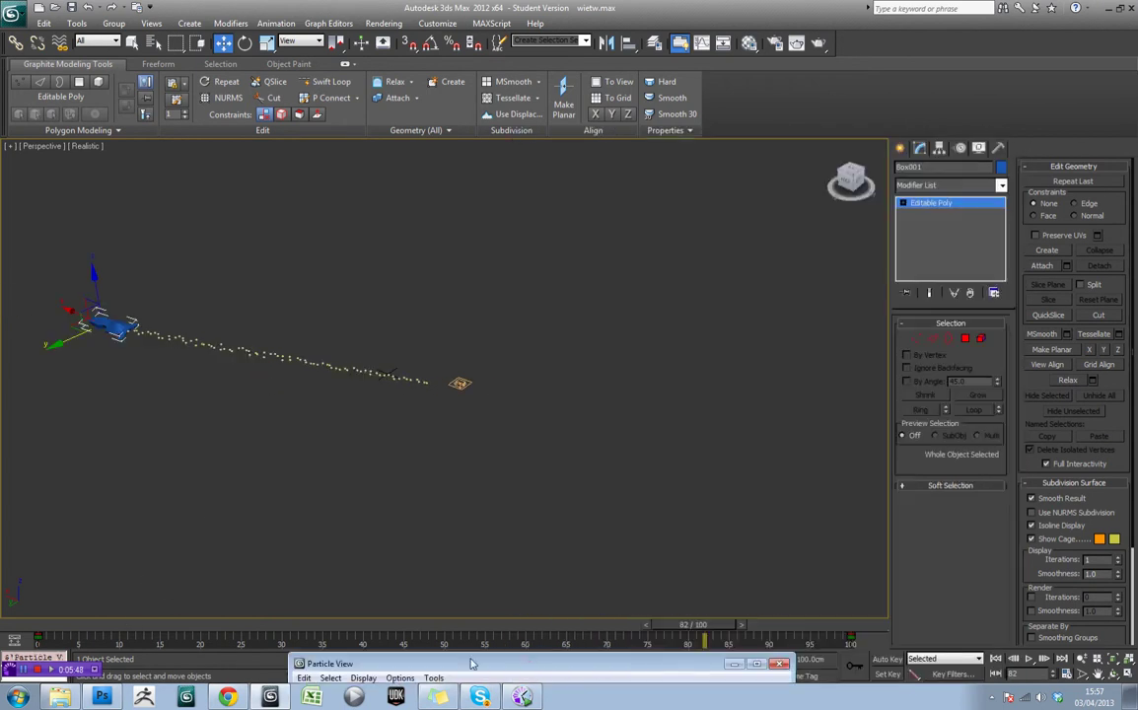
left_click_drag(715, 631, 857, 621)
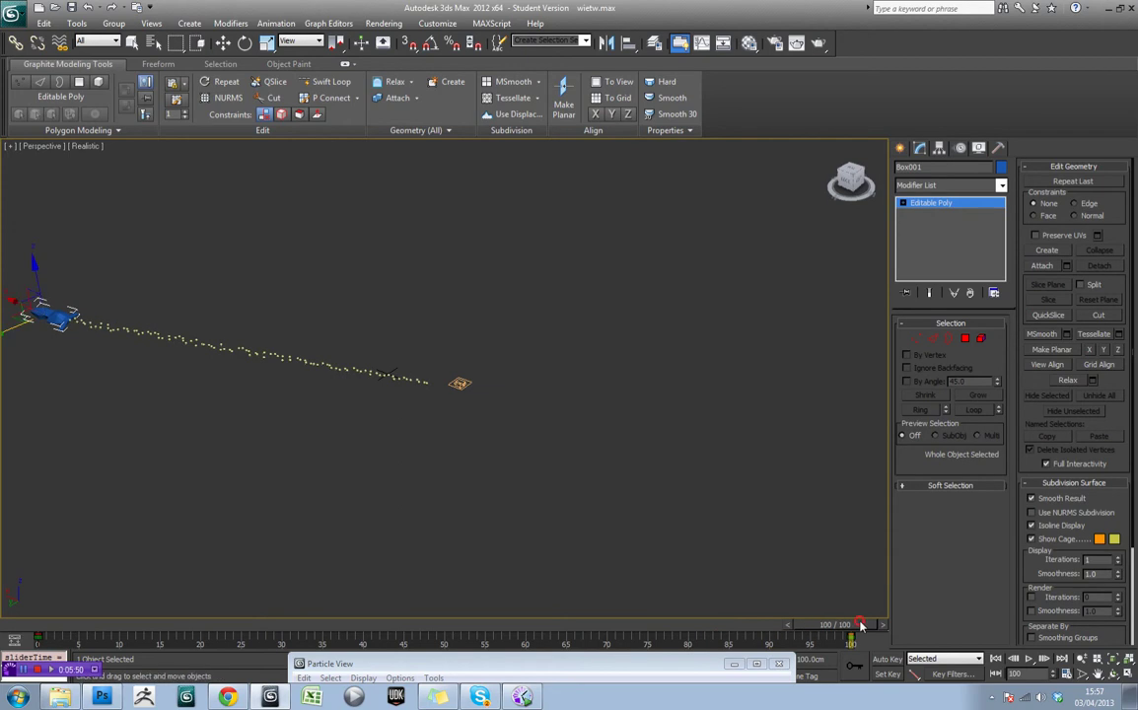
middle_click_drag(531, 425, 603, 433)
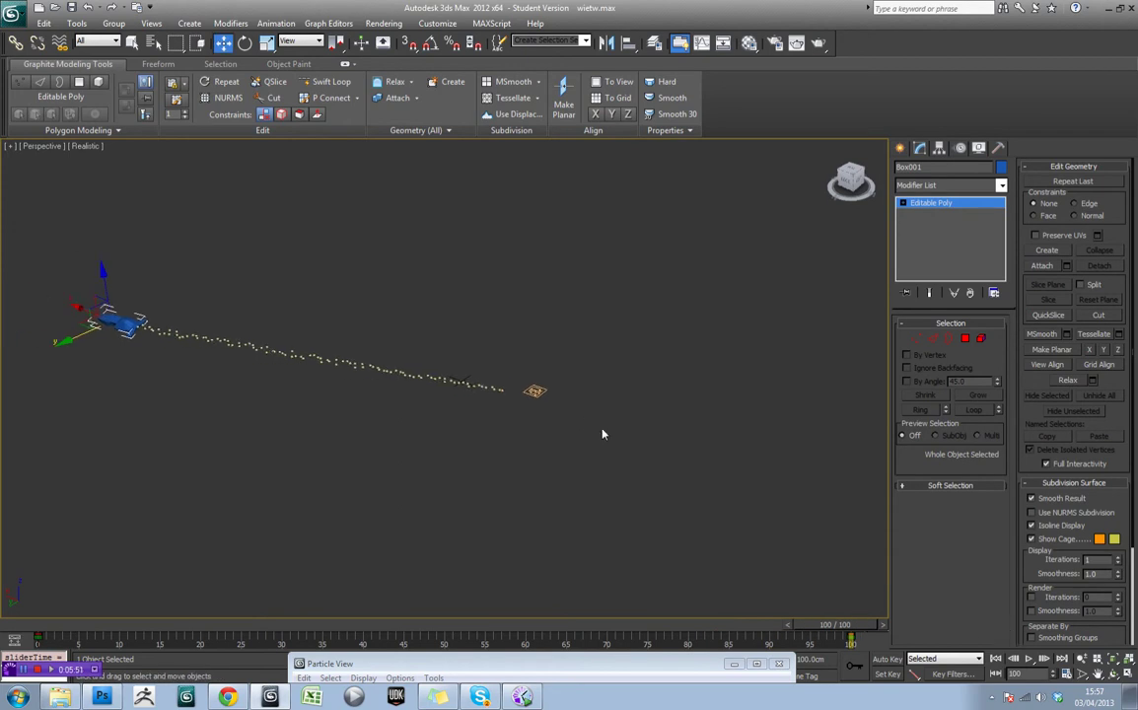
Set the animation's end time to 300 in Time Configuration
left_click(1065, 674)
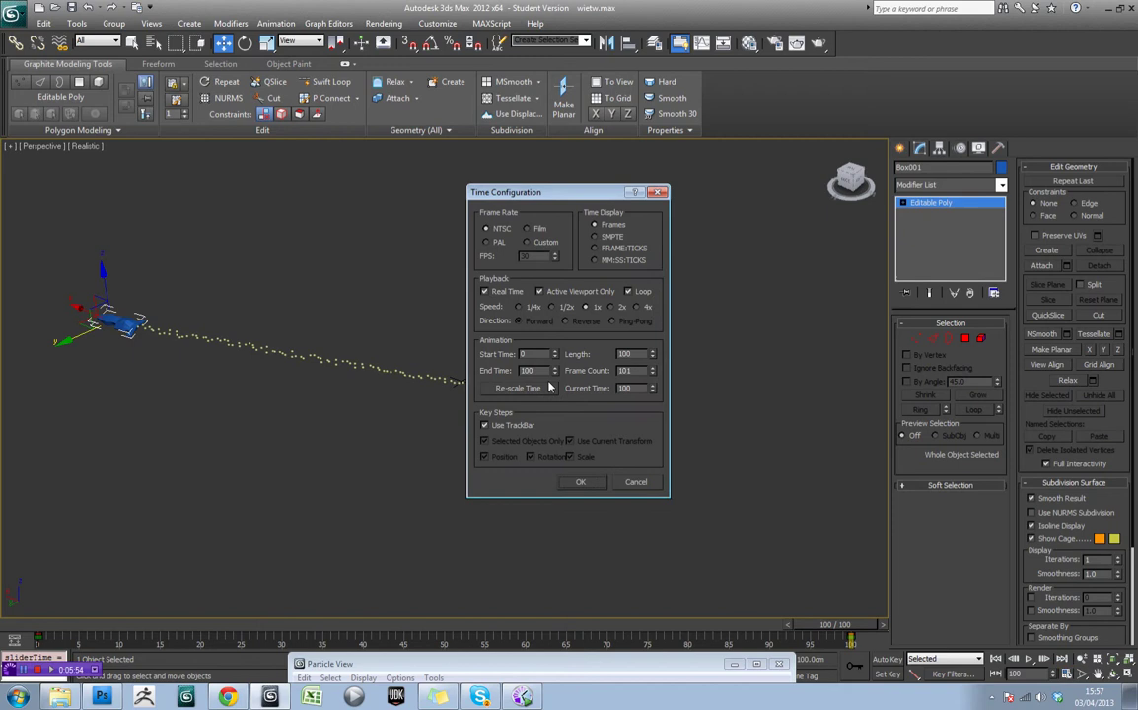
left_click_drag(541, 372, 485, 373)
left_click(579, 481)
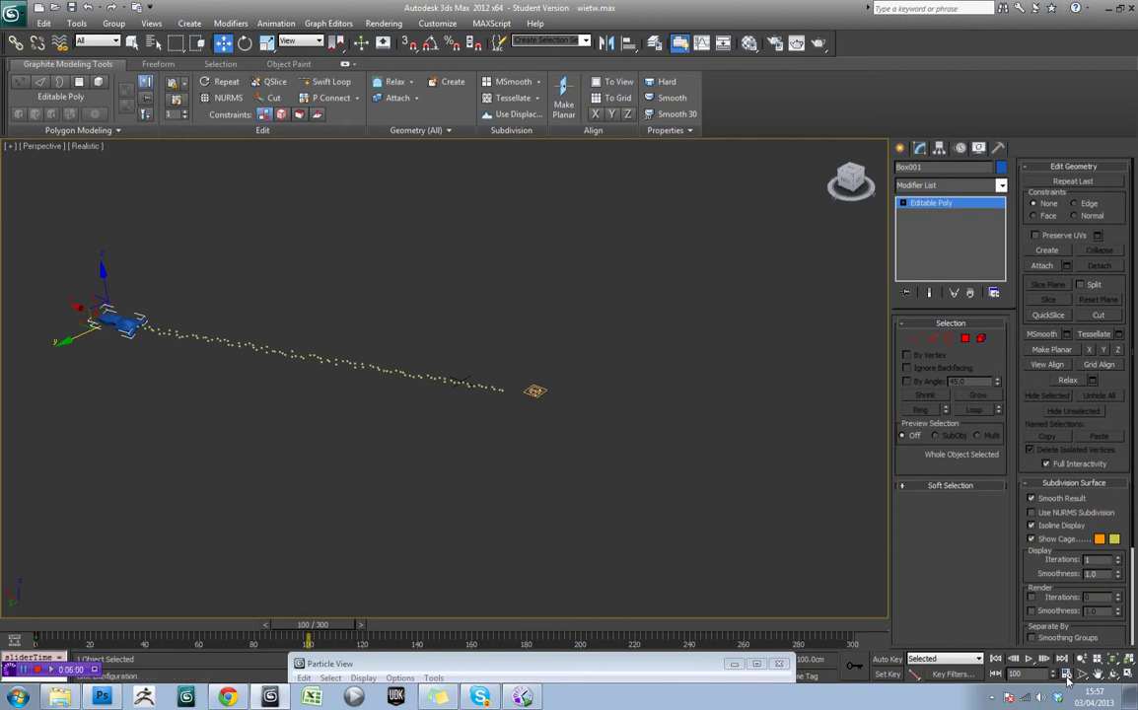
Turn on Auto Key, go to frame 200 and move the ship farther away from the end of its trail
middle_click_drag(511, 406, 531, 397)
left_click_drag(331, 625, 592, 625)
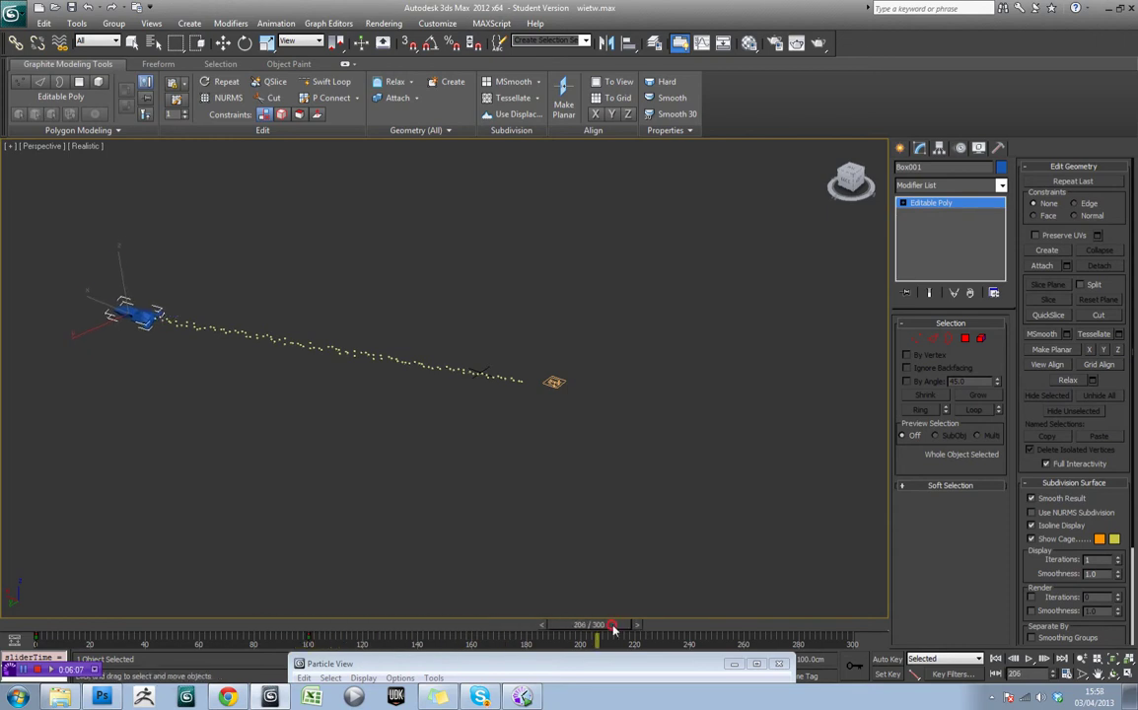
key("w")
left_click(887, 659)
middle_click_drag(380, 429, 554, 466)
scroll(554, 466, "down", 4)
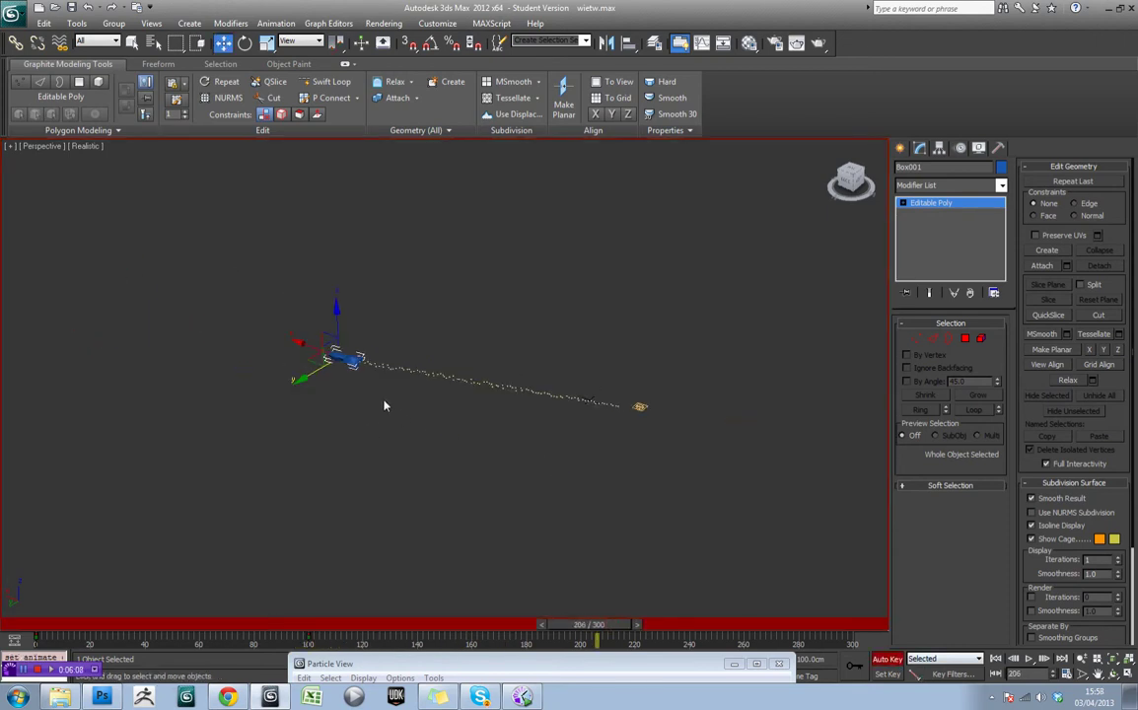
middle_click_drag(371, 383, 335, 391, "alt")
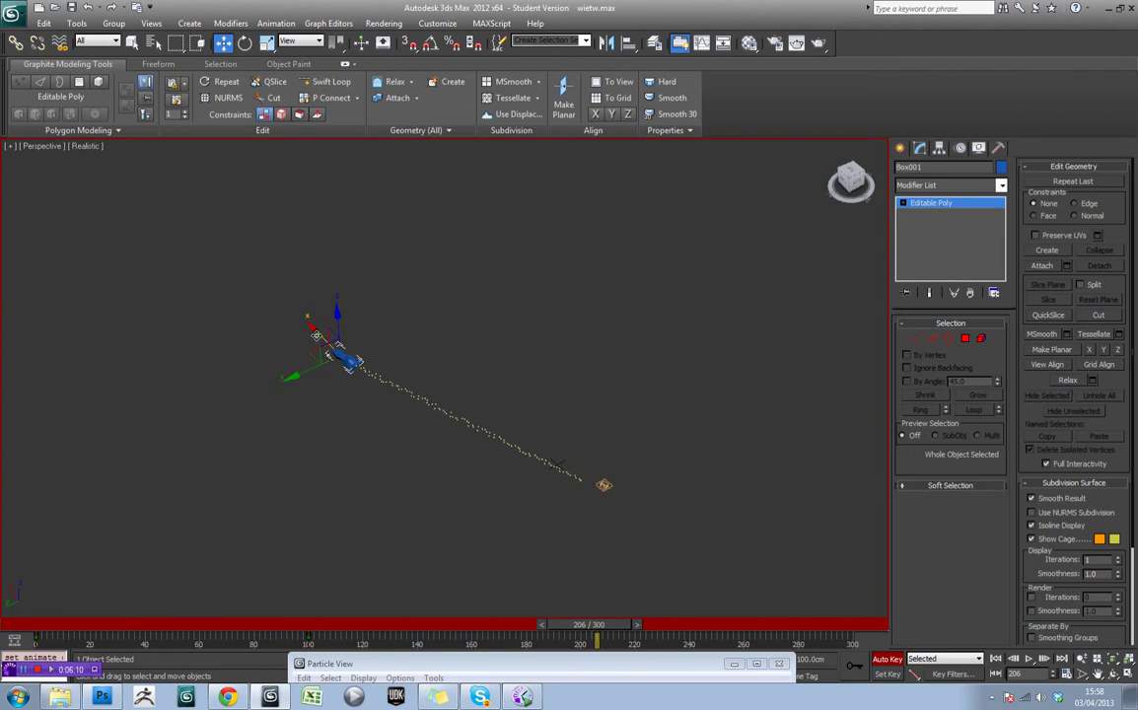
left_click_drag(609, 626, 593, 626)
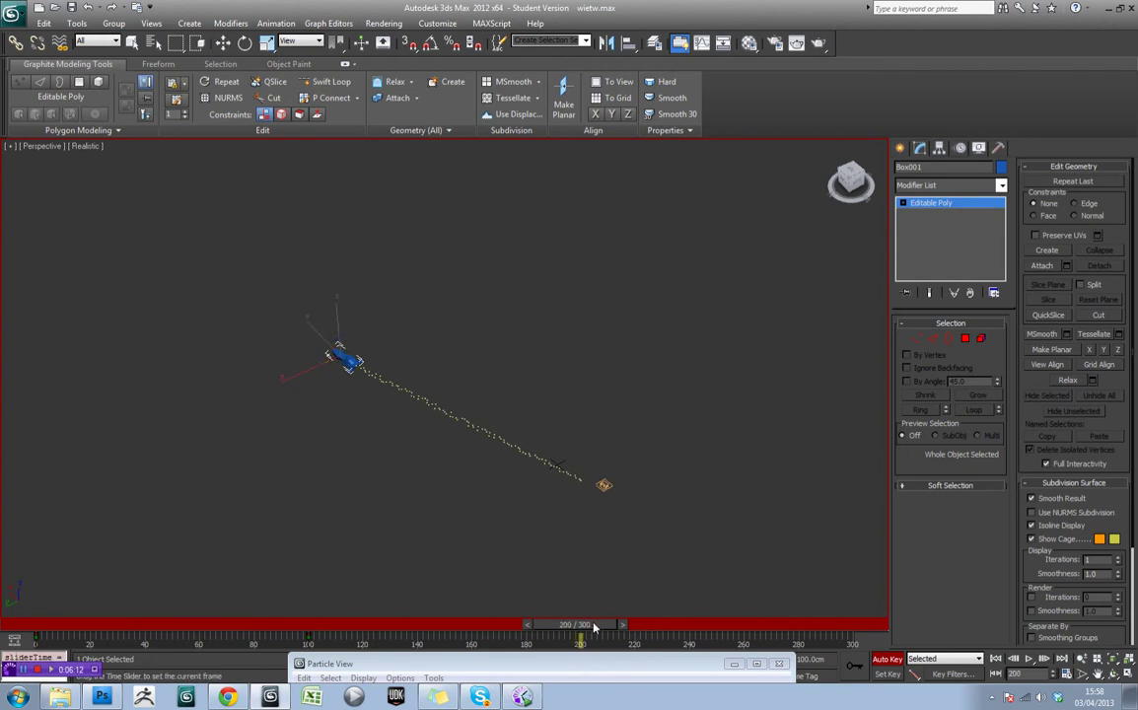
key("w")
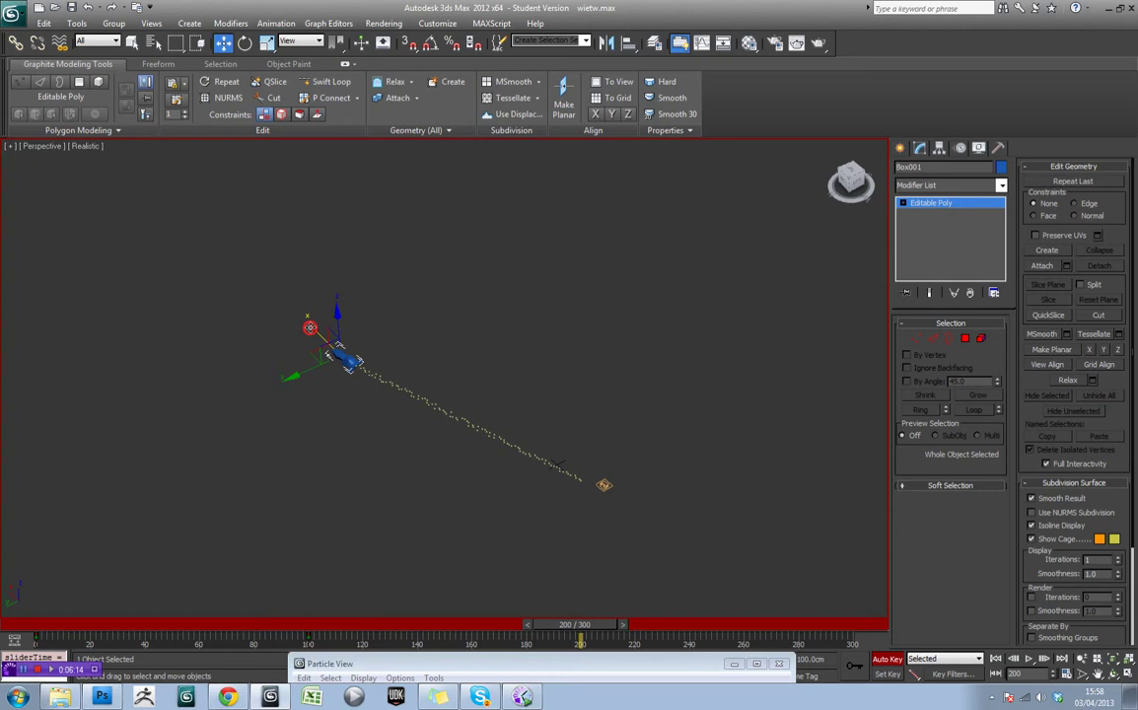
left_click_drag(345, 357, 102, 341)
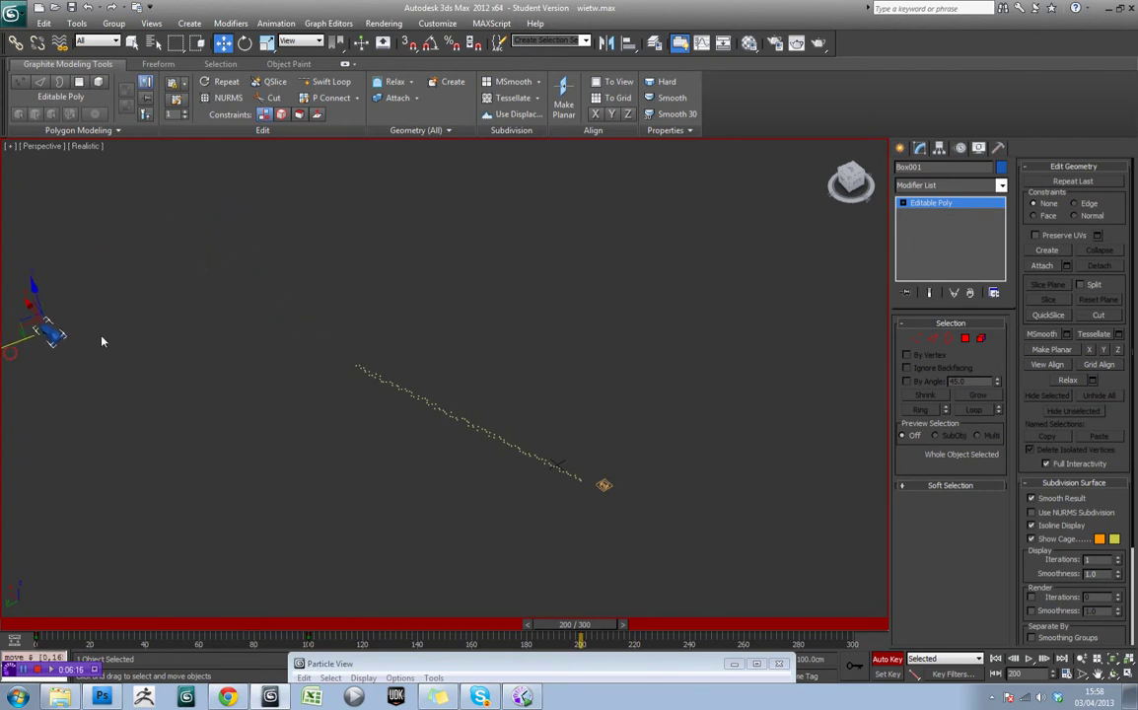
Rotate the ship to a new heading at frame 200 and turn off Auto Key
middle_click_drag(102, 342, 193, 361)
key("e")
left_click_drag(202, 361, 161, 385)
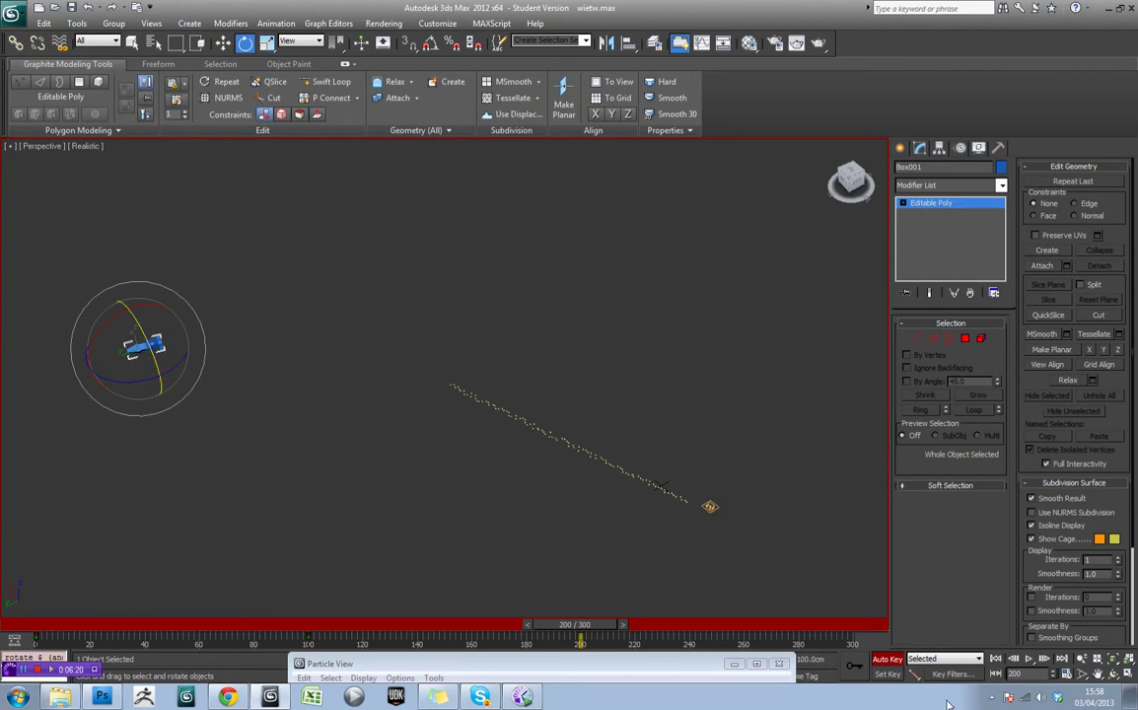
left_click(886, 660)
Play the ship animation from near the start and stop it around frame 200
left_click_drag(597, 622, 93, 612)
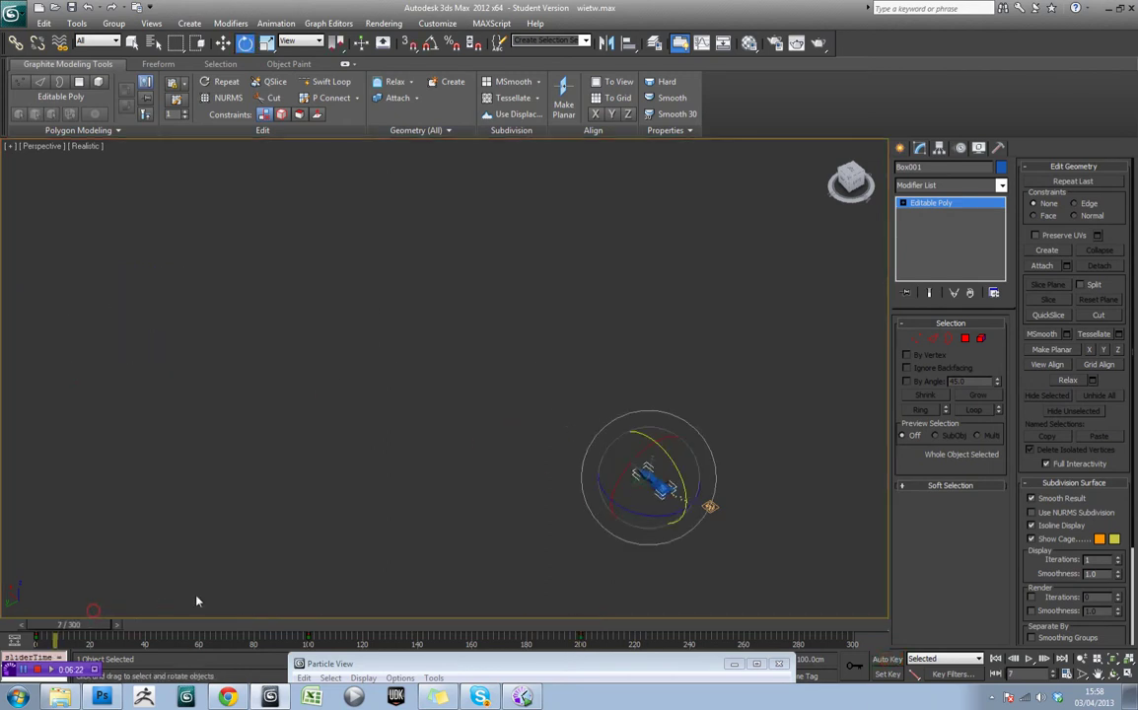
left_click(1029, 659)
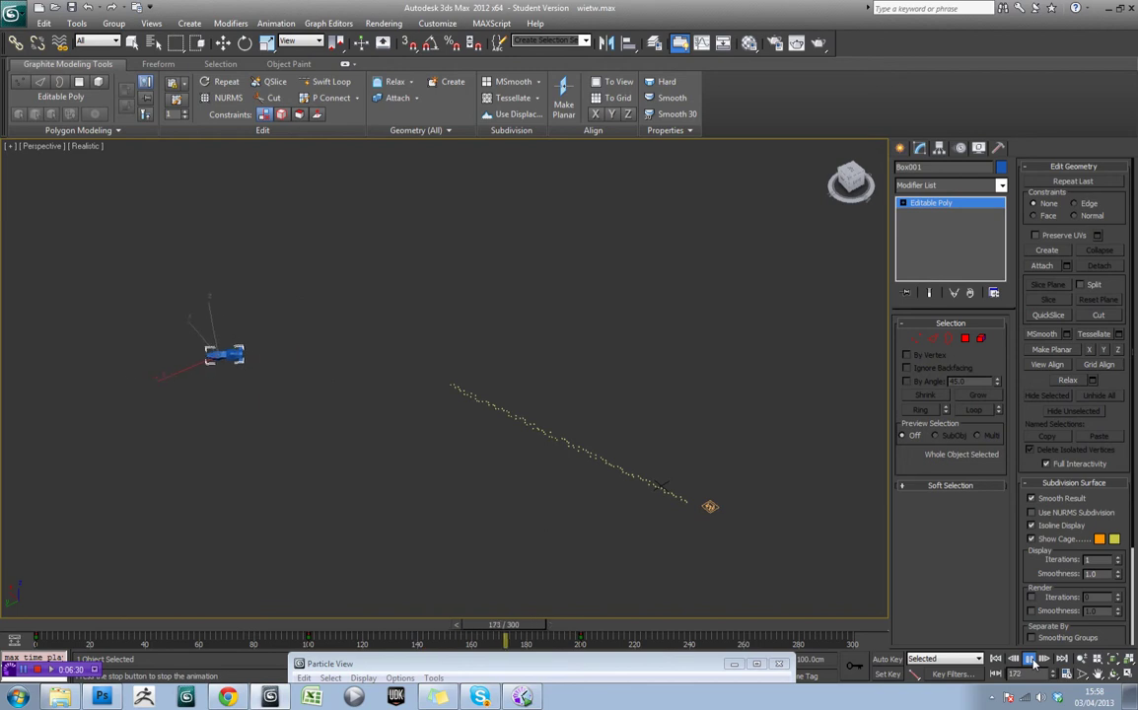
left_click(1030, 660)
key("e")
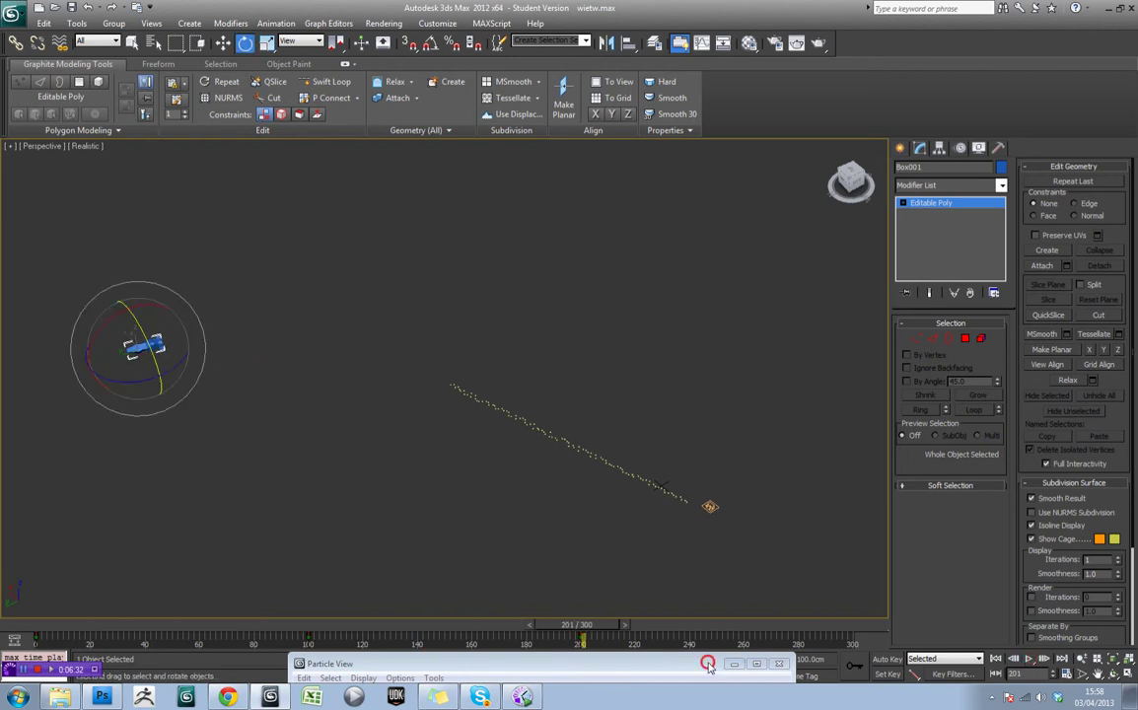
Set the Birth operator's Emit Stop to 200 and scrub to check the trail along the ship's new path
key("6")
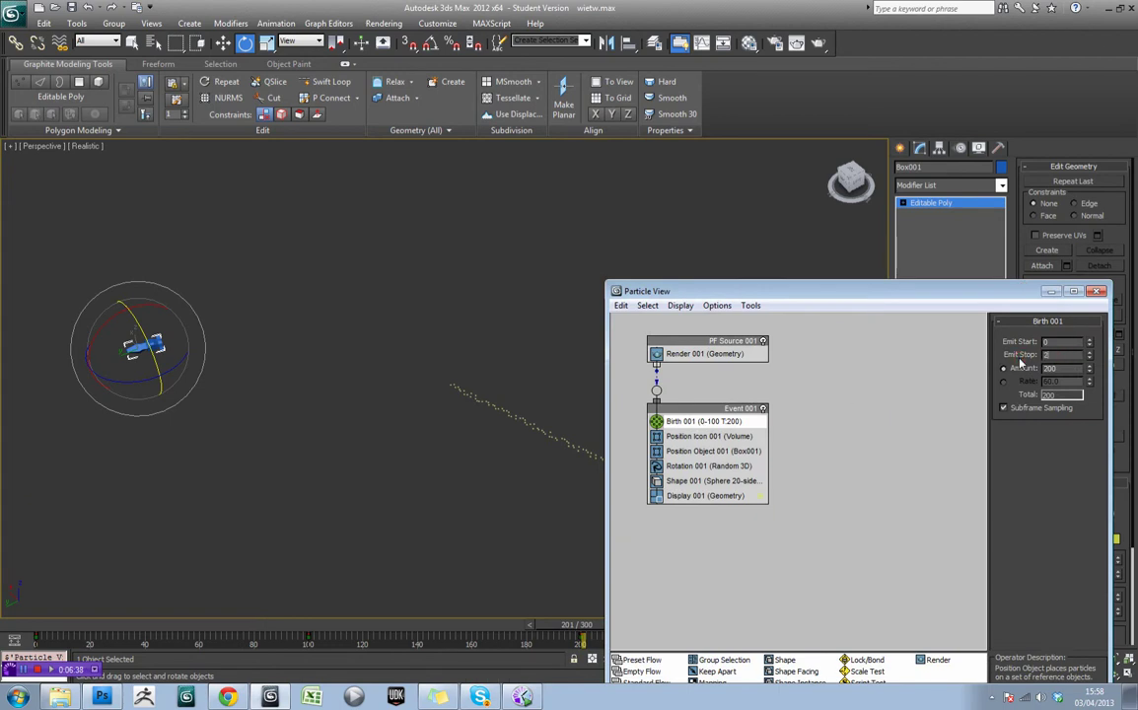
type("200")
key("Return")
left_click_drag(724, 285, 805, 245)
left_click_drag(60, 627, 458, 625)
key("r")
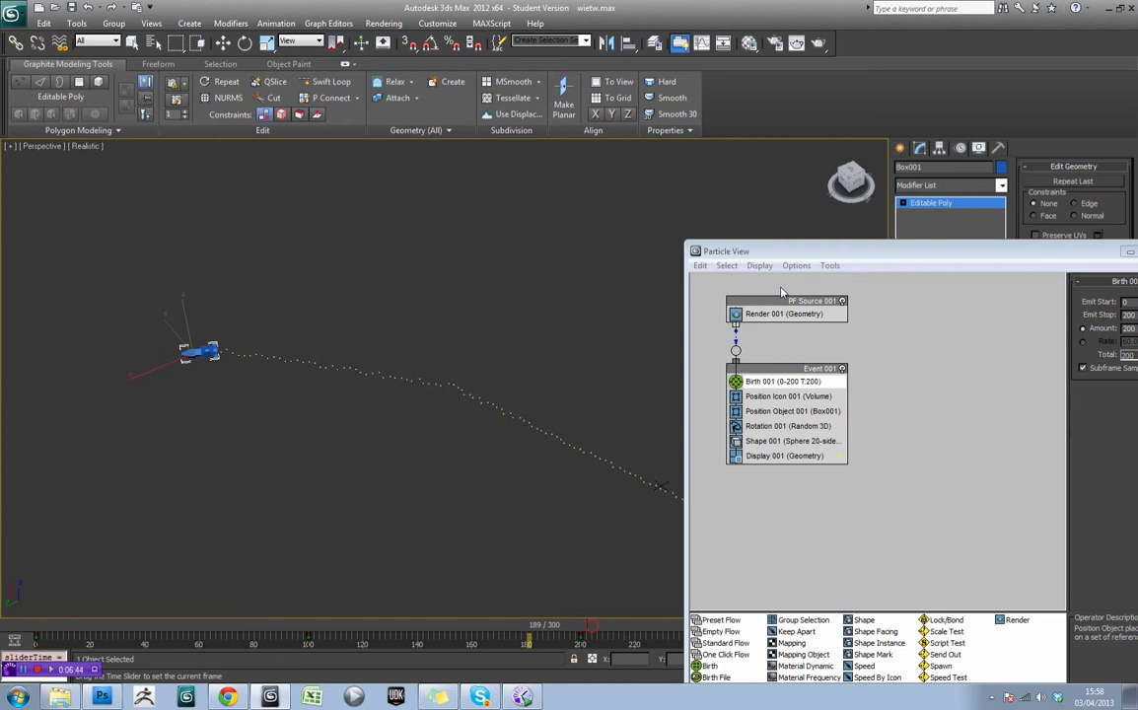
left_click_drag(830, 254, 544, 616)
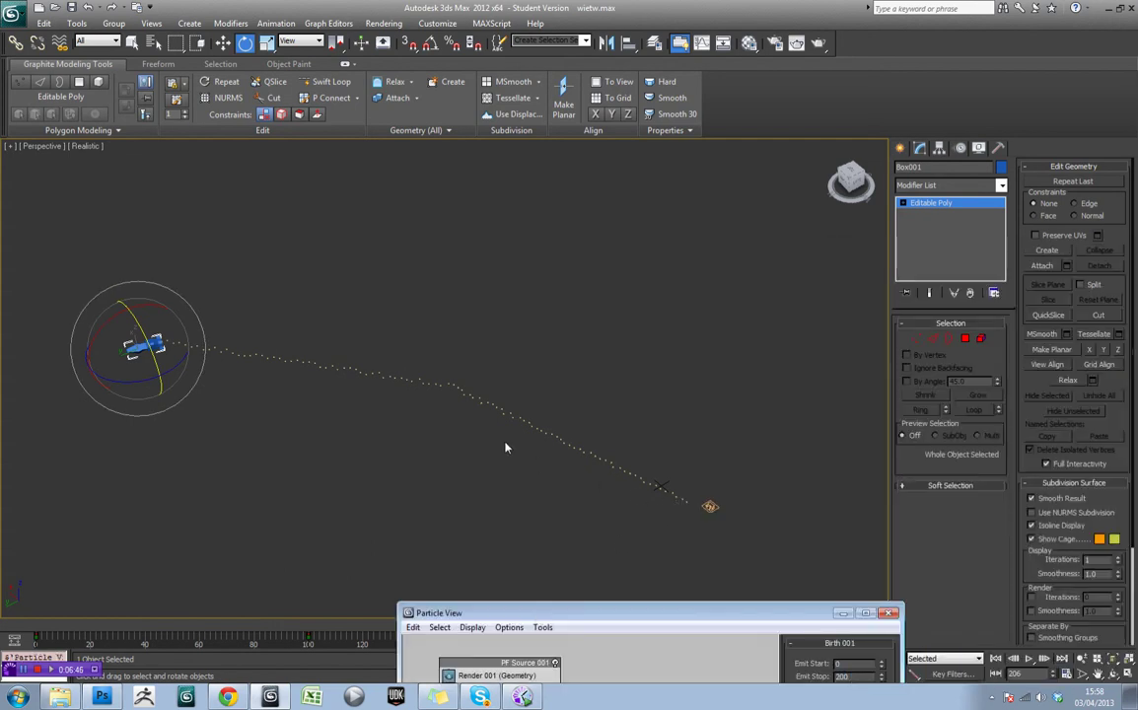
Bring Particle View fully into sight and insert a Delete operator above Display 001 in Event 001
left_click(631, 612)
left_click_drag(799, 169, 809, 155)
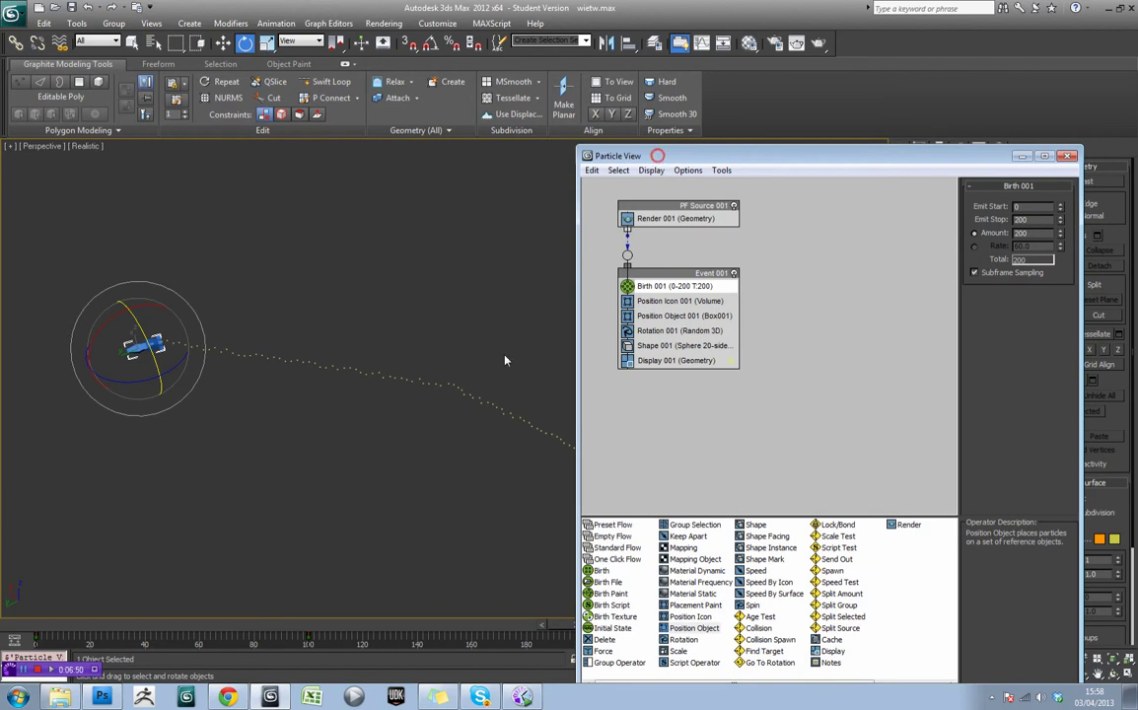
left_click_drag(659, 156, 646, 194)
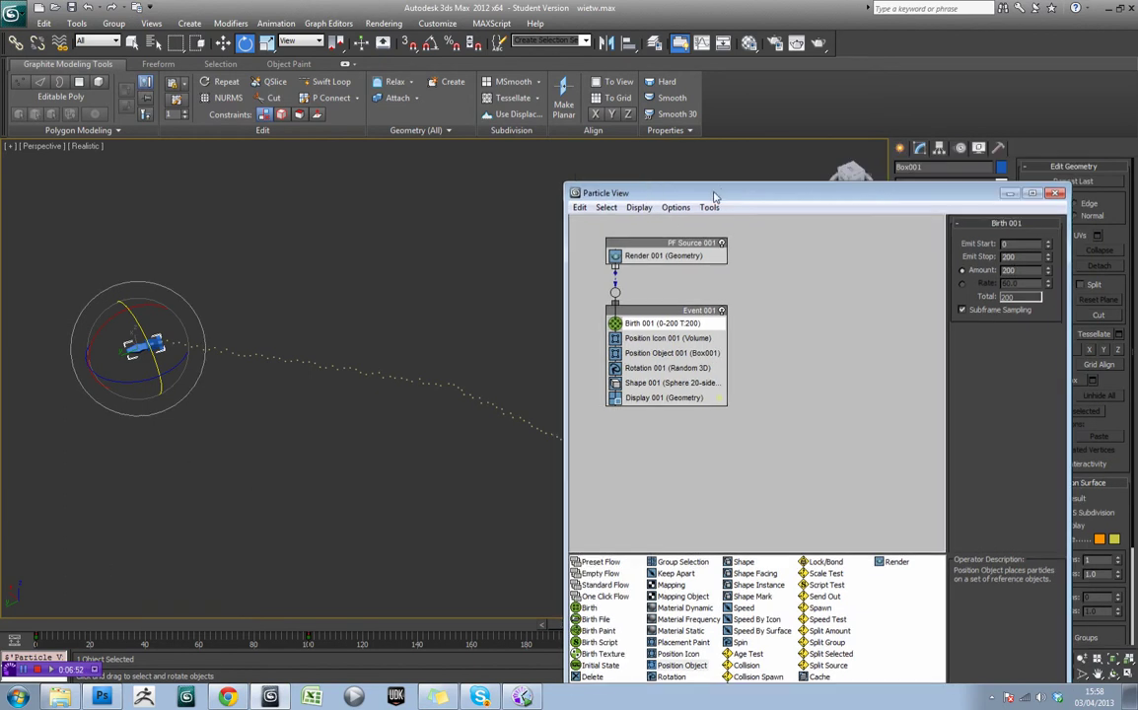
left_click_drag(720, 190, 709, 84)
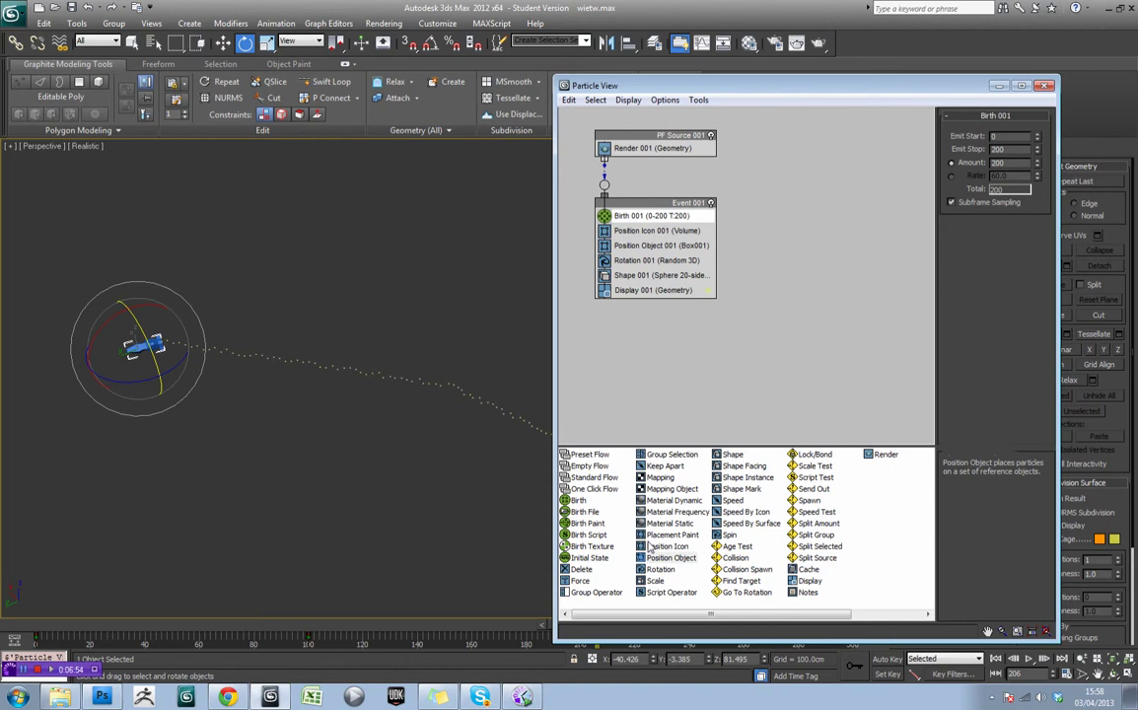
left_click_drag(581, 570, 625, 294)
left_click(636, 291)
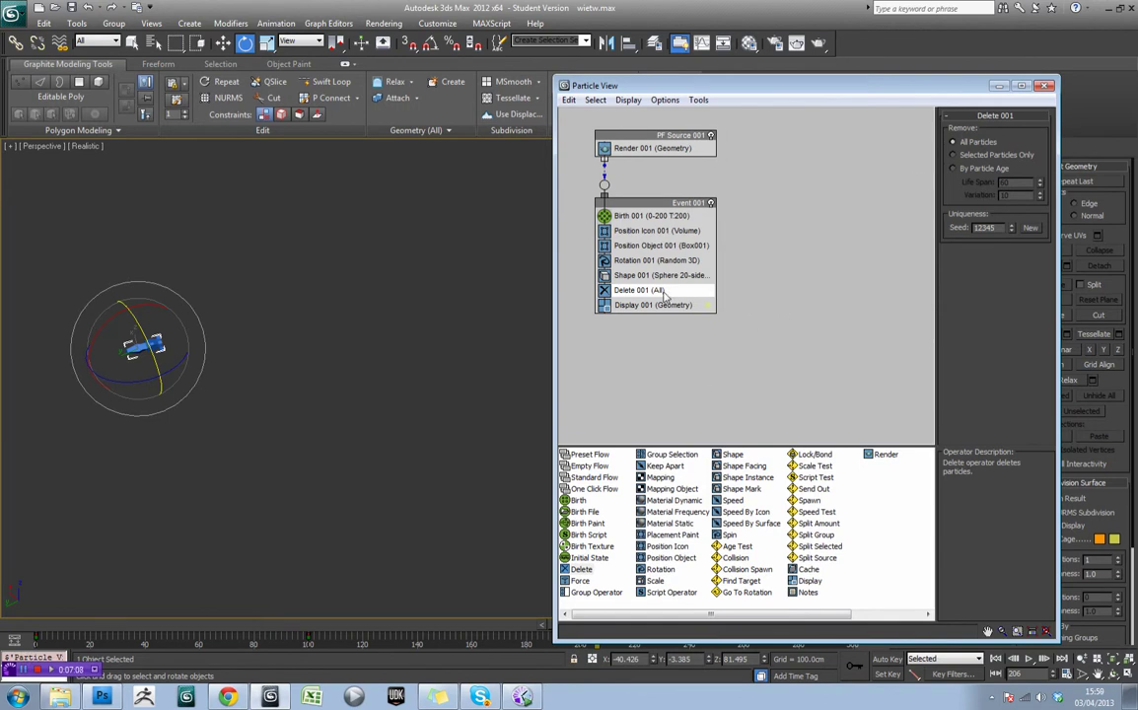
Scrub to frame 119 and set the Delete operator to remove particles By Particle Age
left_click_drag(567, 79, 595, 83)
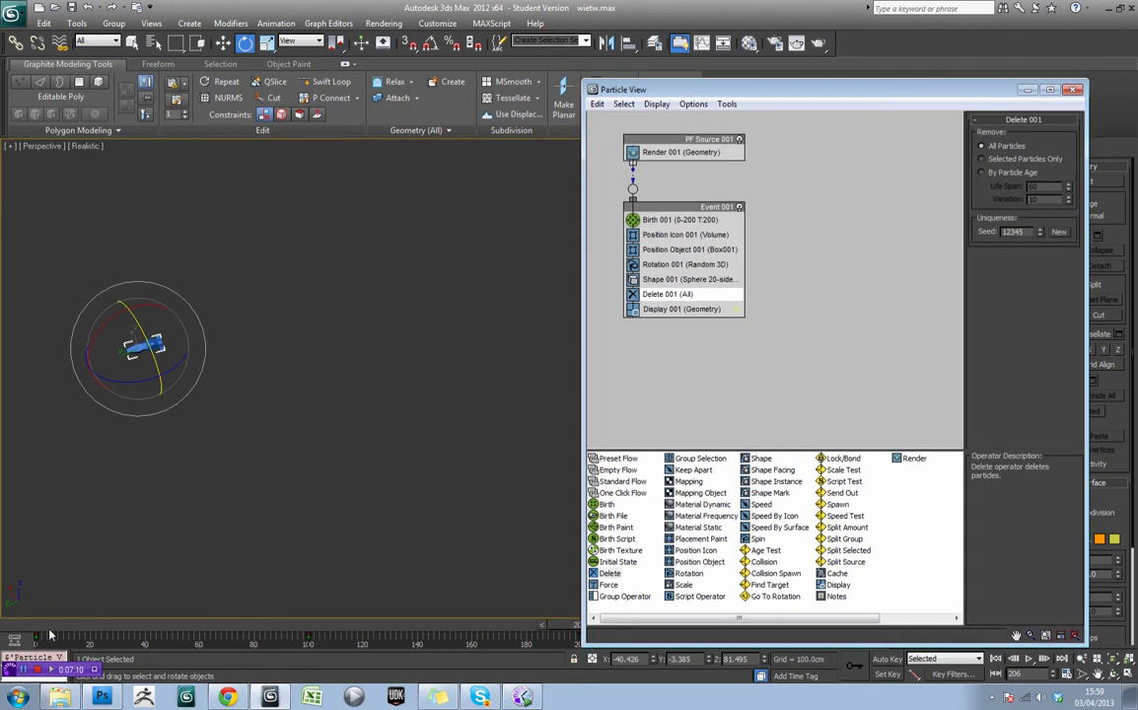
left_click(198, 641)
left_click_drag(198, 640, 363, 641)
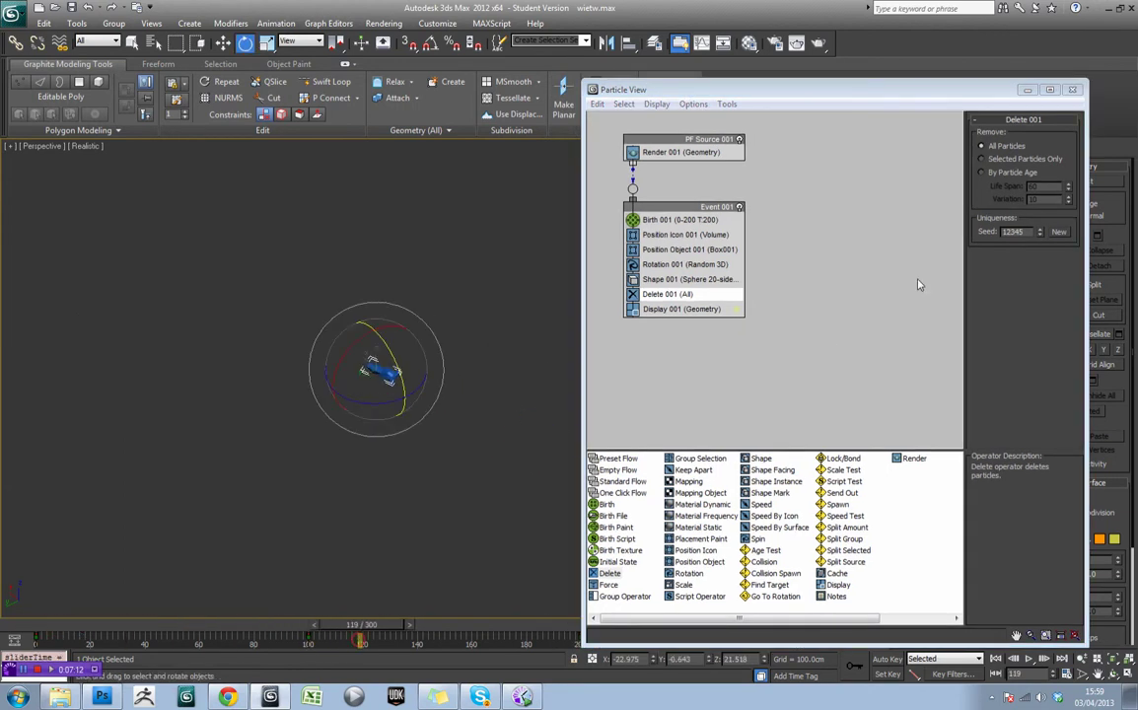
left_click(1006, 177)
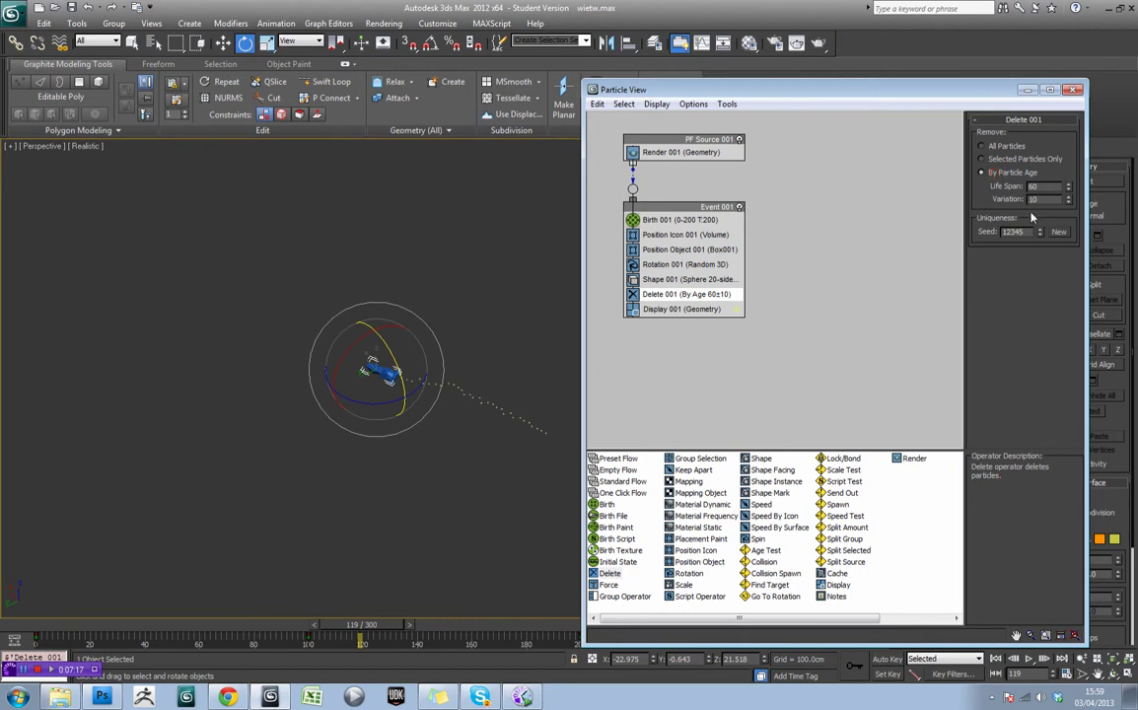
Set the Delete operator's Variation to 0 and scrub to frame 167 to check the trail
double_click(1045, 187)
double_click(1042, 199)
left_click_drag(50, 624, 490, 632)
key("e")
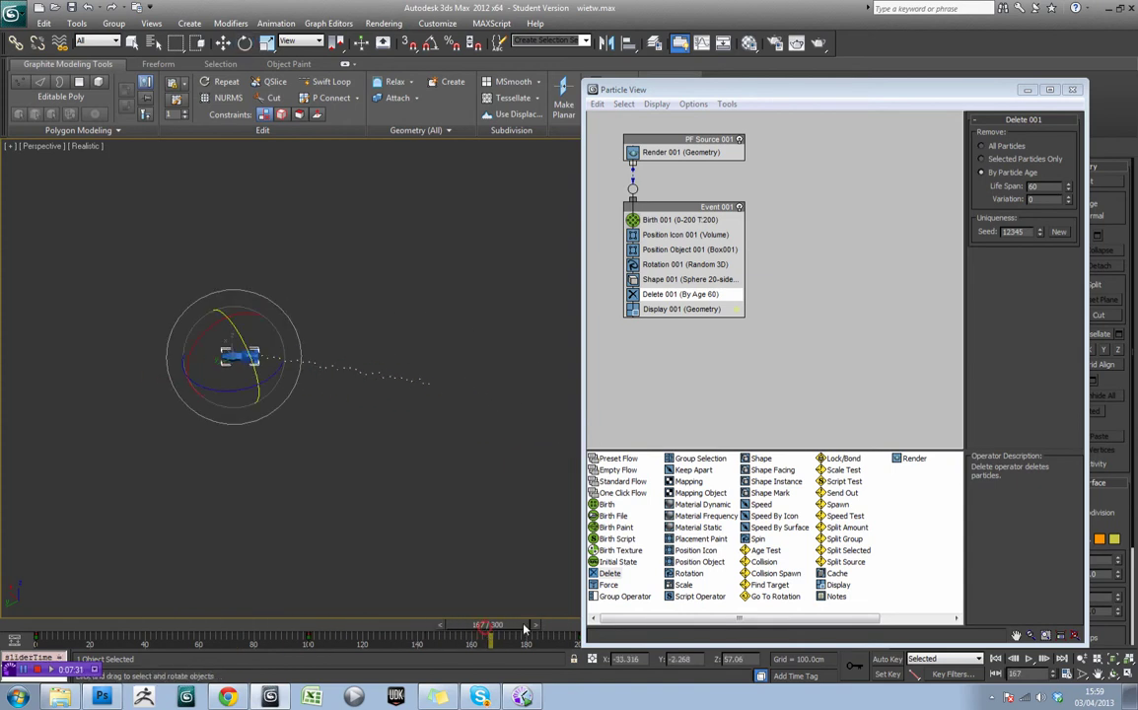
Set the Delete operator's Life Span to 80 and scrub to frame 96 with the viewport uncovered
left_click_drag(1051, 188, 974, 207)
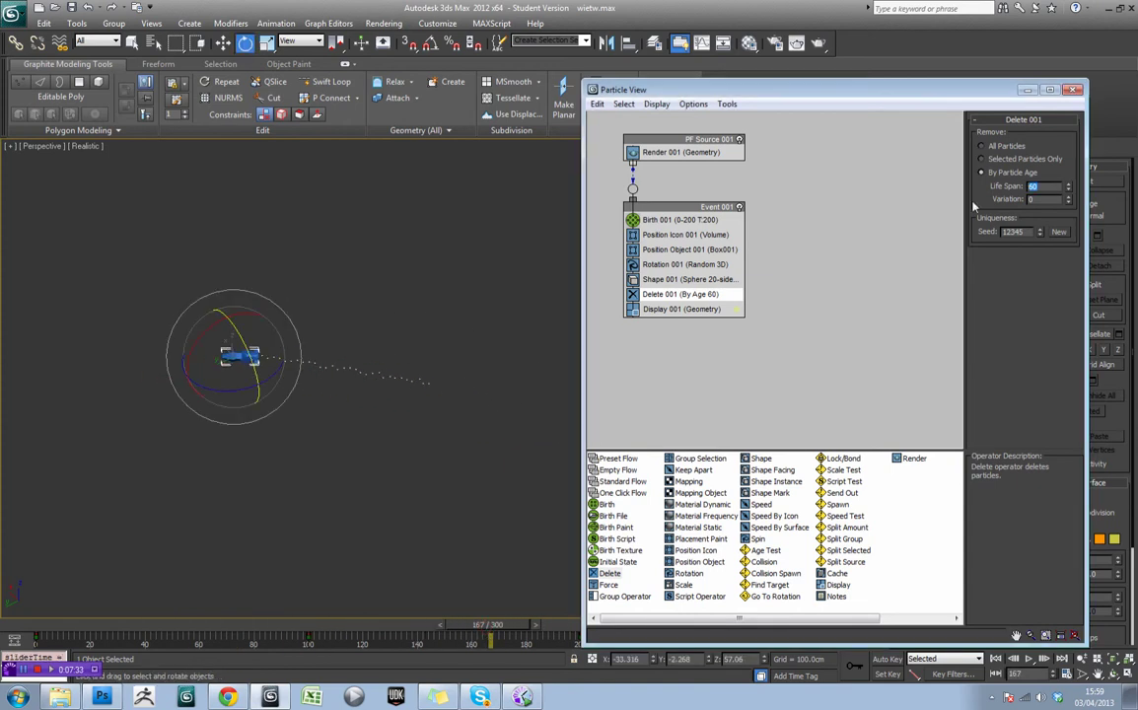
type("80")
key("Return")
left_click_drag(614, 89, 556, 526)
left_click_drag(65, 639, 305, 642)
key("e")
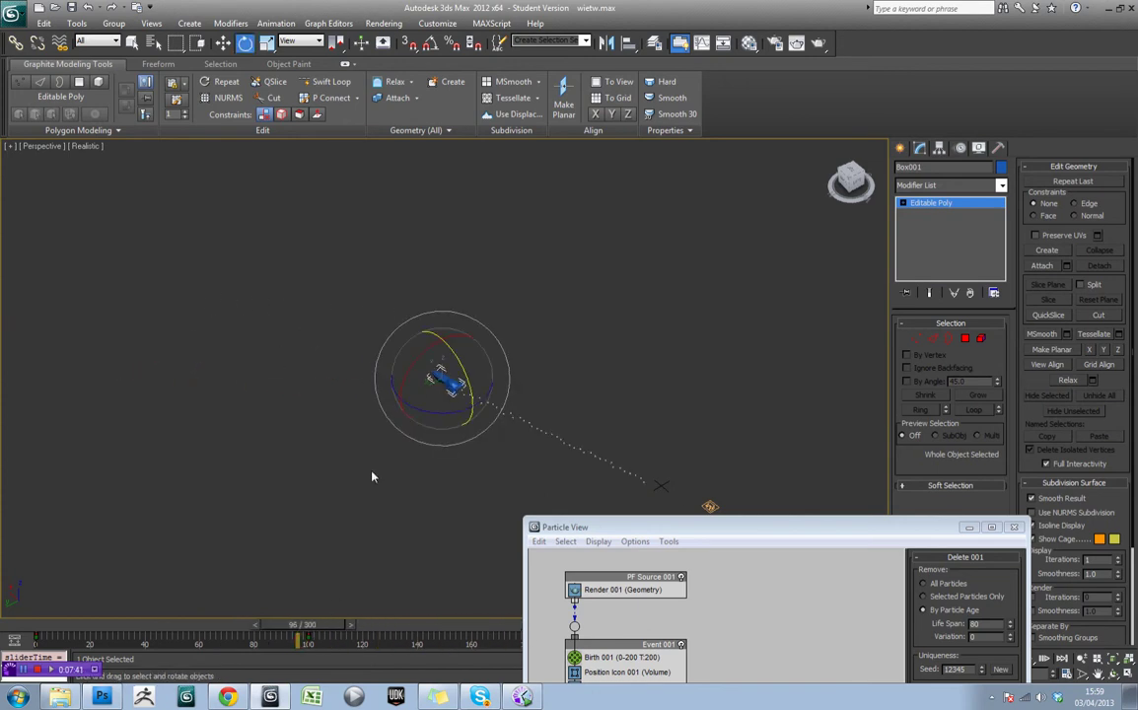
Examine the particle trail behind the ship from several angles at frames 96, 51 and 100
middle_click_drag(371, 475, 681, 425, "alt")
scroll(555, 456, "up", 5)
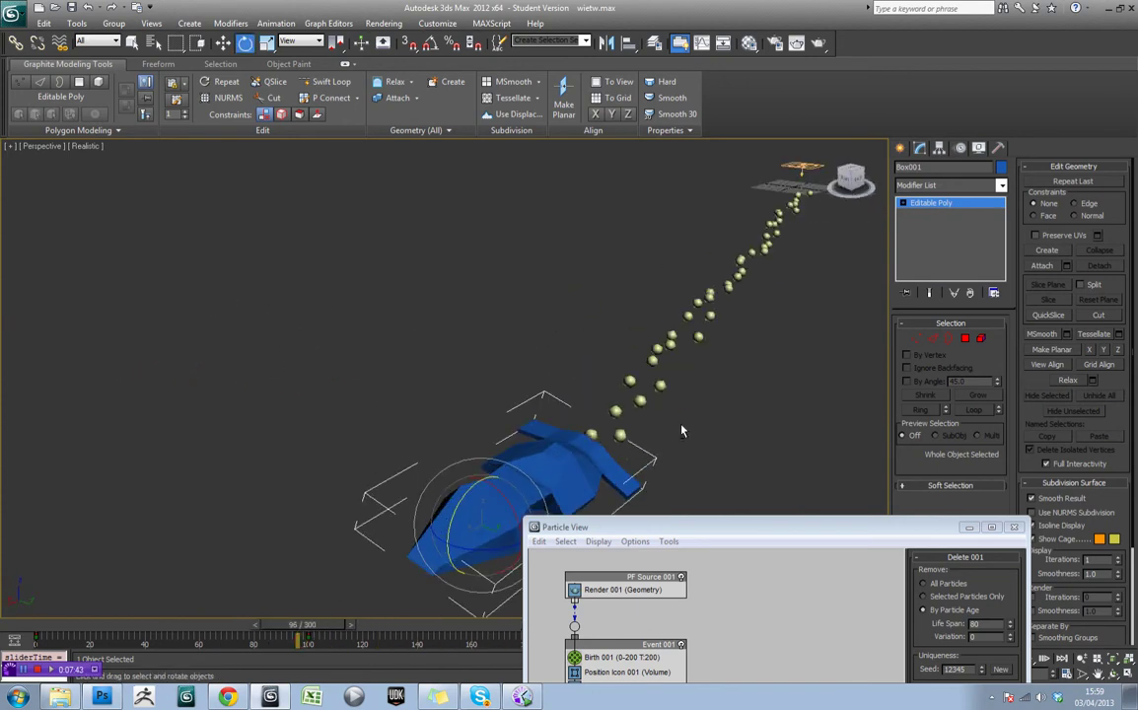
left_click_drag(90, 626, 166, 632)
key("e")
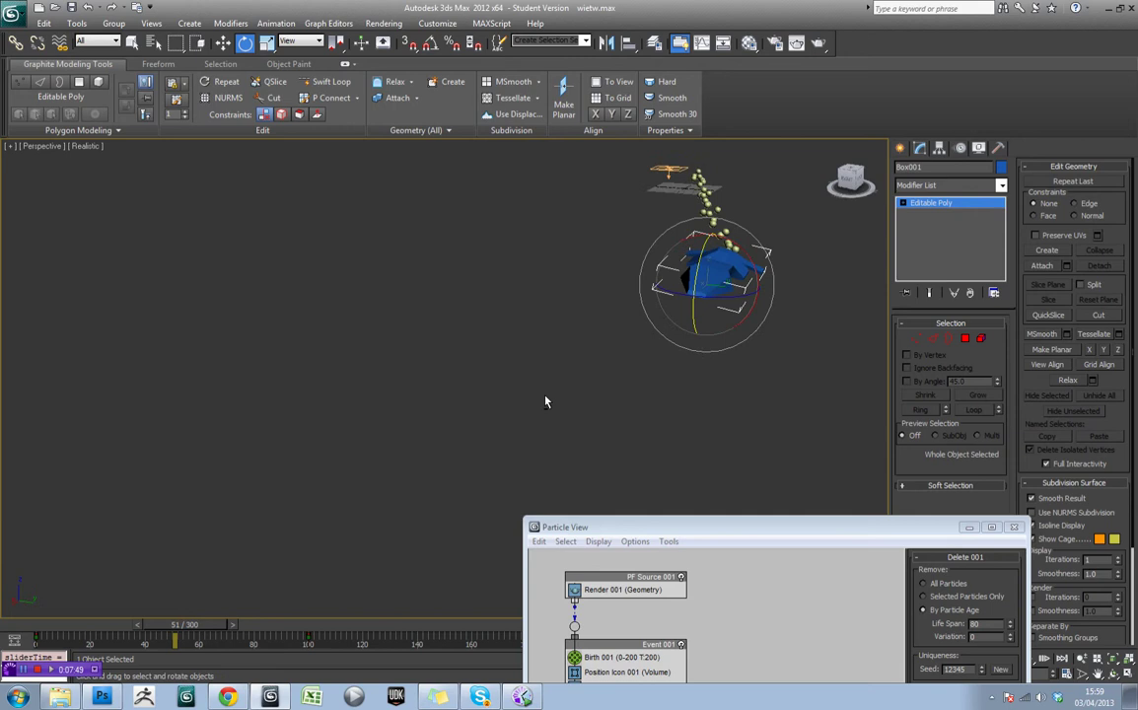
middle_click_drag(598, 374, 437, 405)
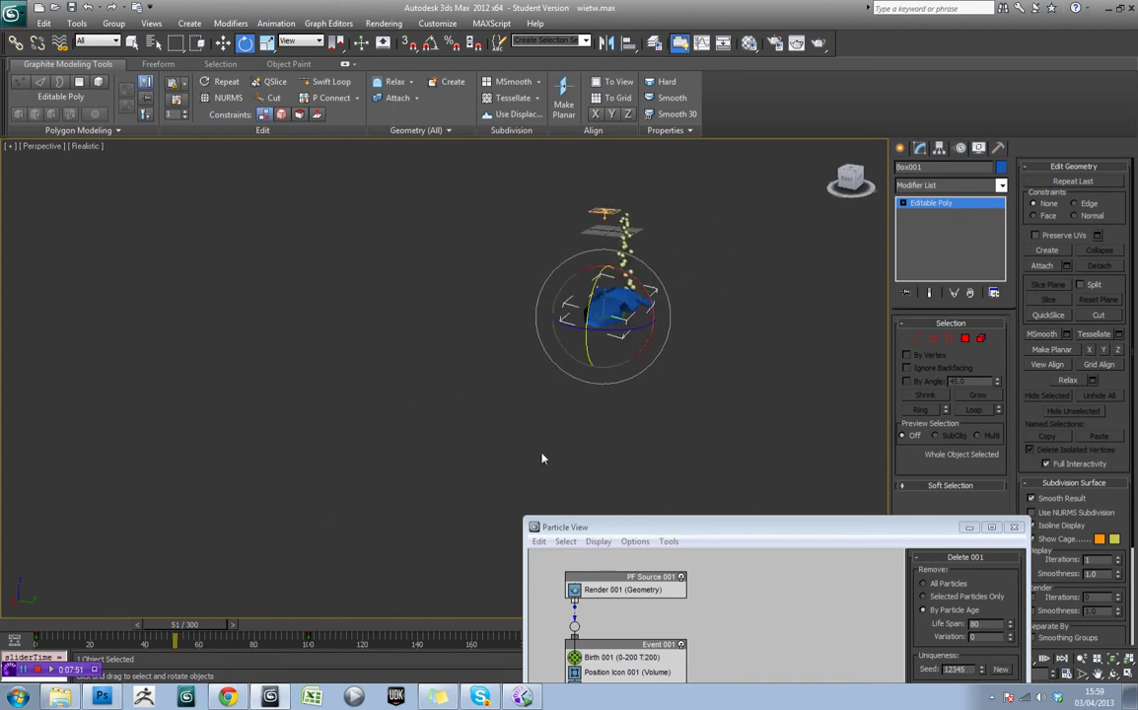
left_click_drag(611, 331, 634, 332)
left_click_drag(69, 627, 327, 634)
key("r")
key("e")
middle_click_drag(397, 478, 211, 434)
scroll(211, 434, "down", 3)
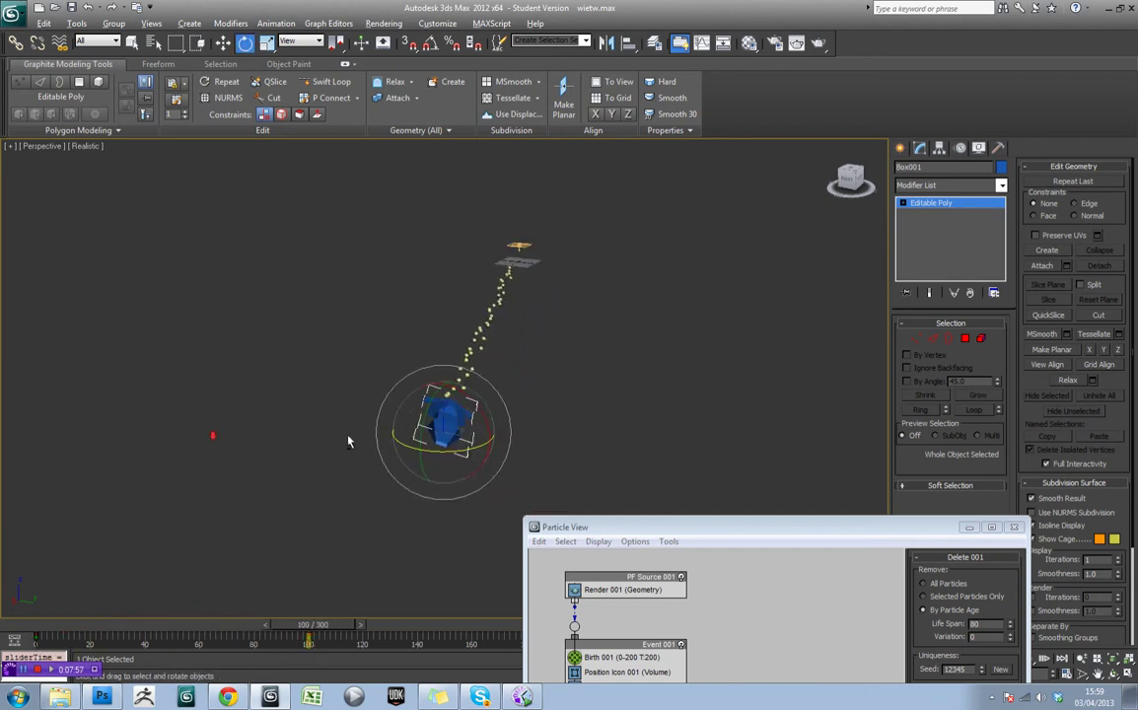
middle_click_drag(348, 439, 300, 452, "alt")
middle_click_drag(498, 408, 305, 360)
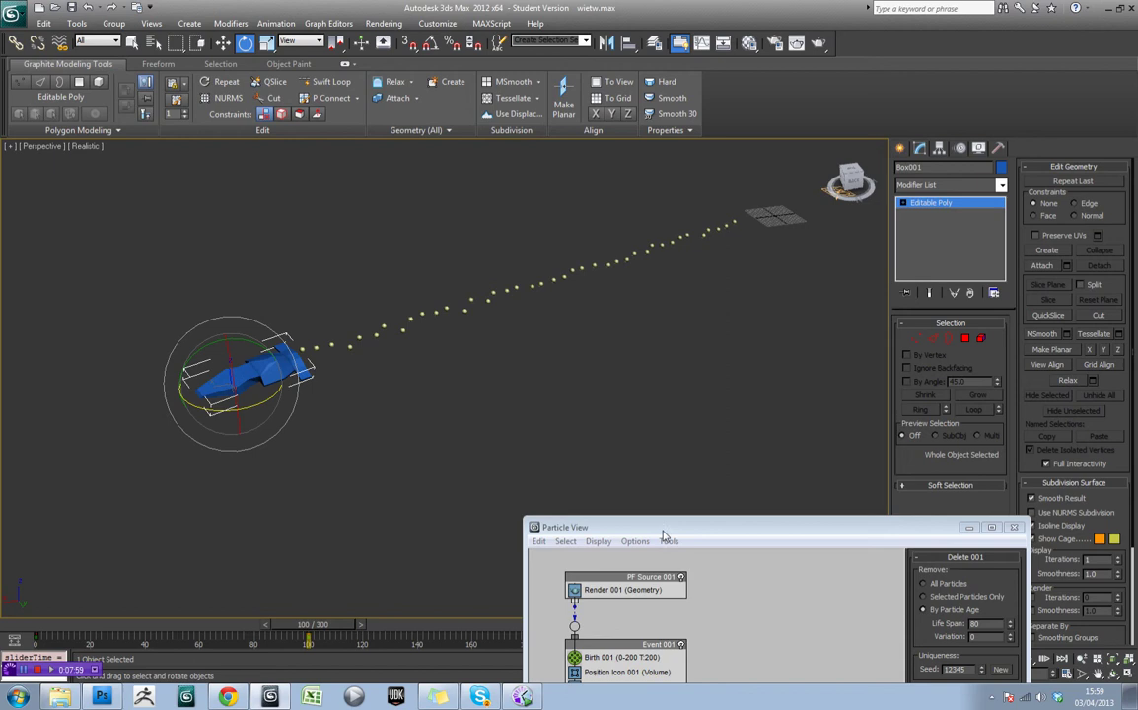
Set the Birth operator's Amount to 2000 particles
left_click_drag(663, 532, 777, 298)
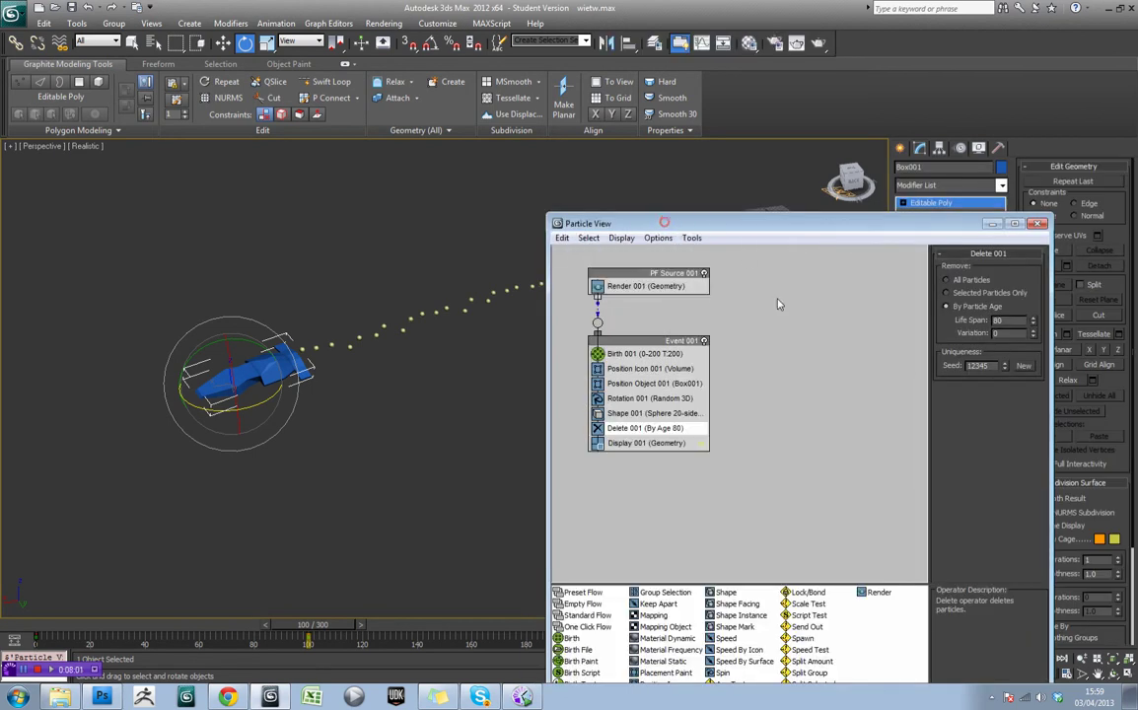
left_click(756, 429)
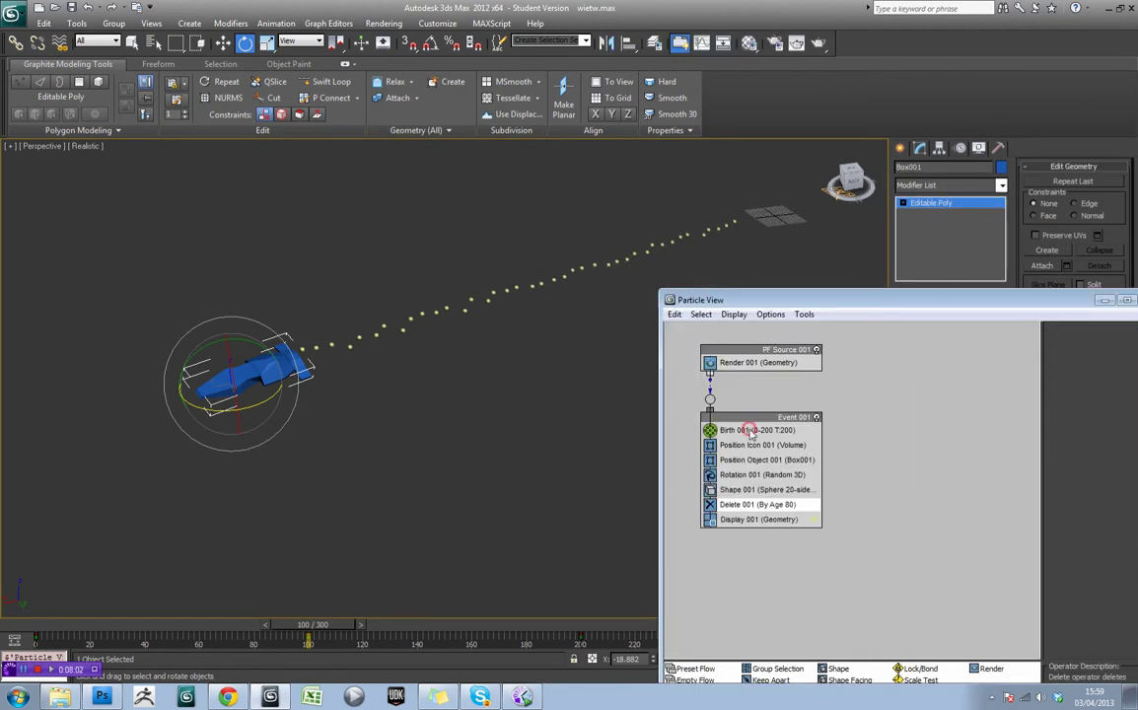
left_click_drag(864, 300, 627, 277)
double_click(875, 329)
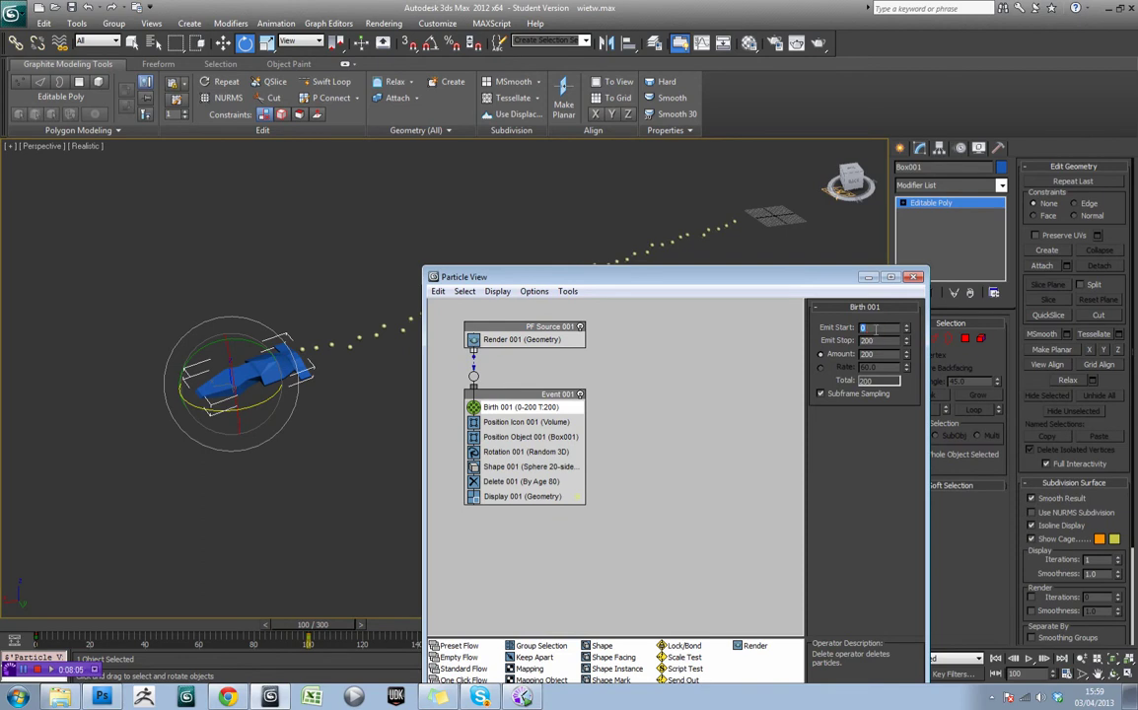
double_click(879, 342)
double_click(887, 353)
type("2000")
key("Return")
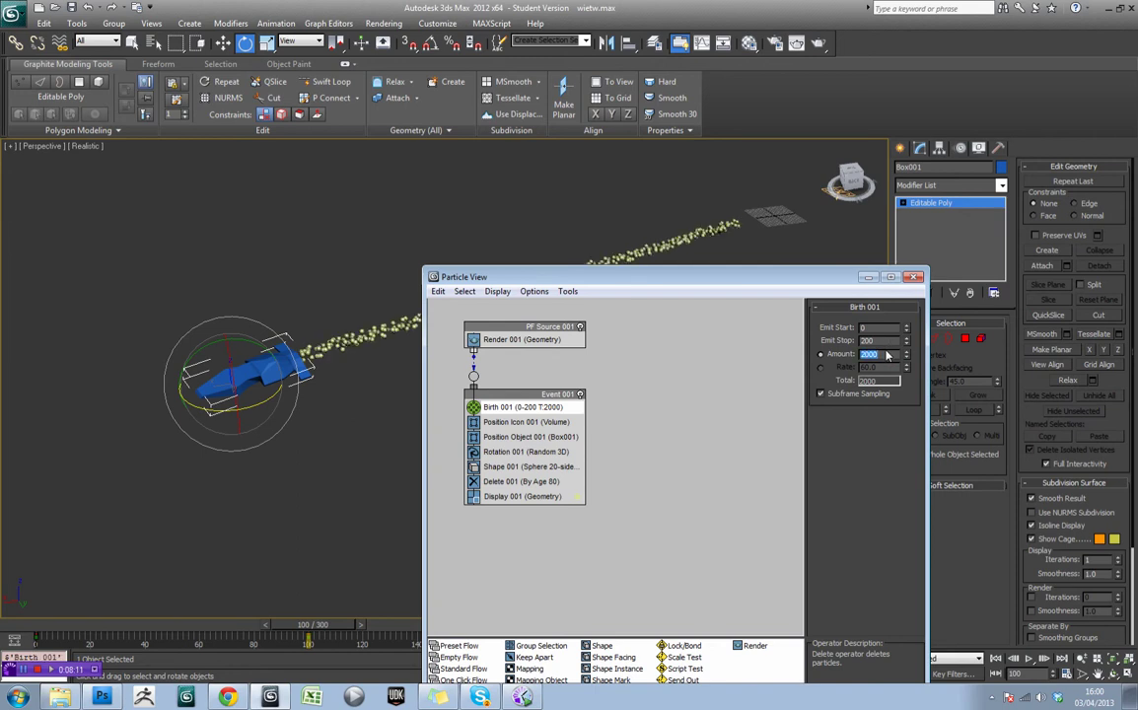
Scrub through the animation to frame 89 and inspect the denser trail close up at the ship's rear
left_click_drag(678, 284, 832, 306)
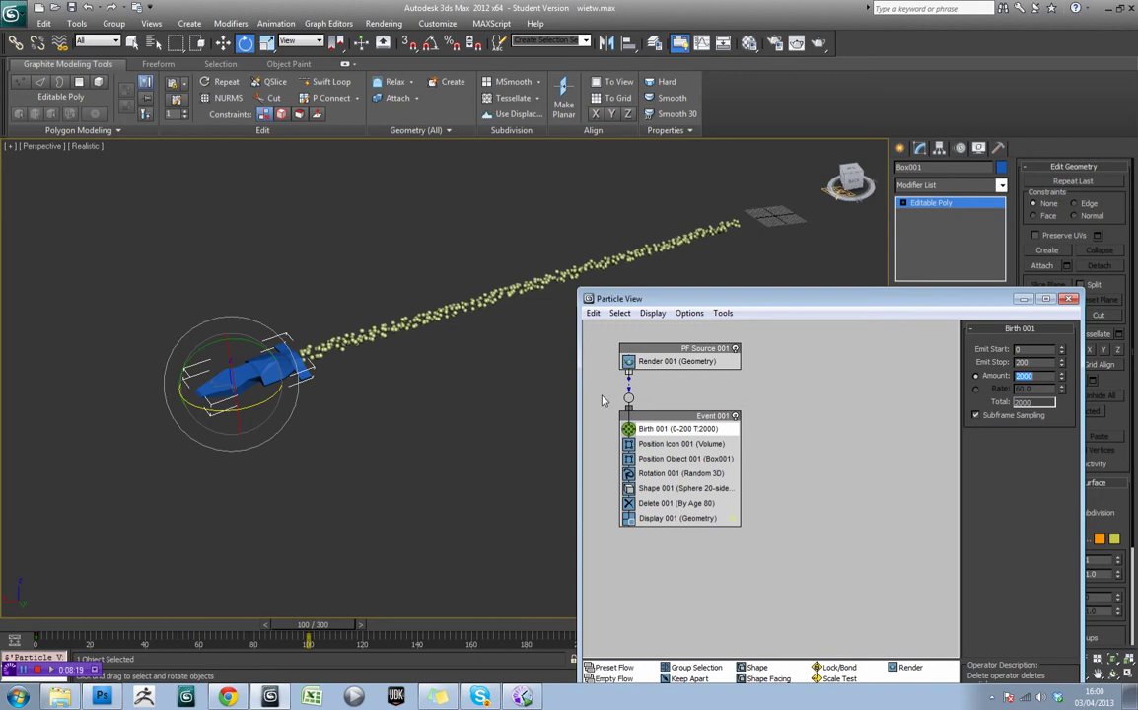
left_click_drag(144, 623, 473, 632)
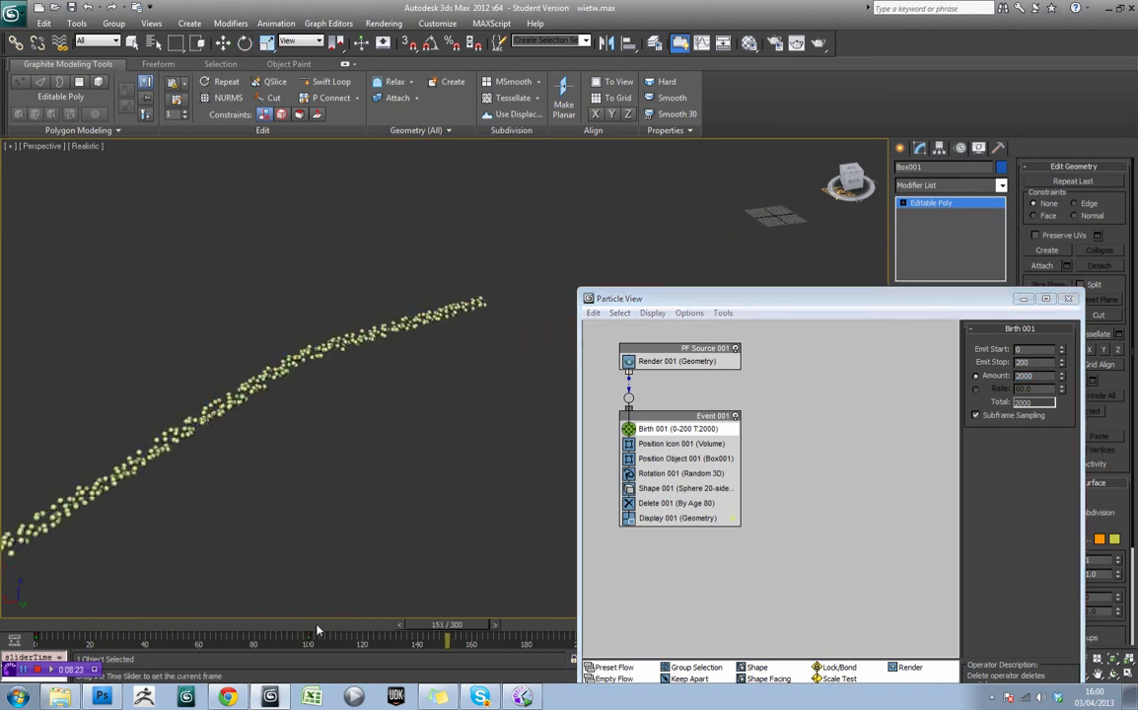
left_click_drag(97, 631, 271, 619)
key("e")
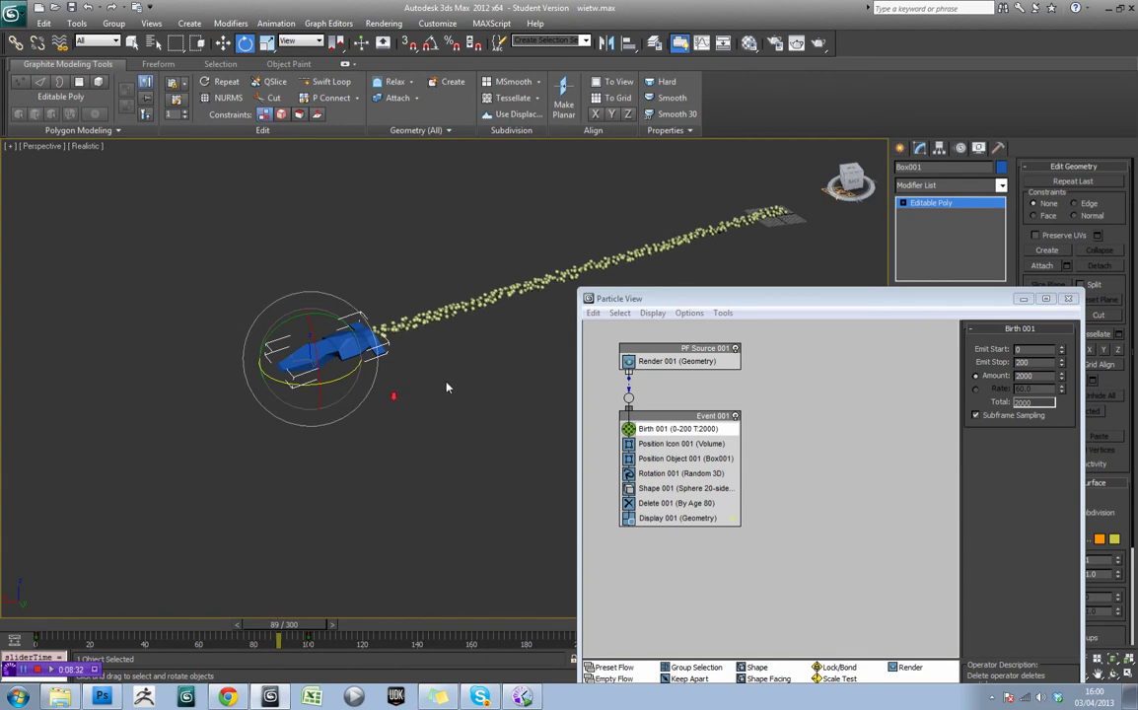
middle_click_drag(446, 388, 463, 410, "alt")
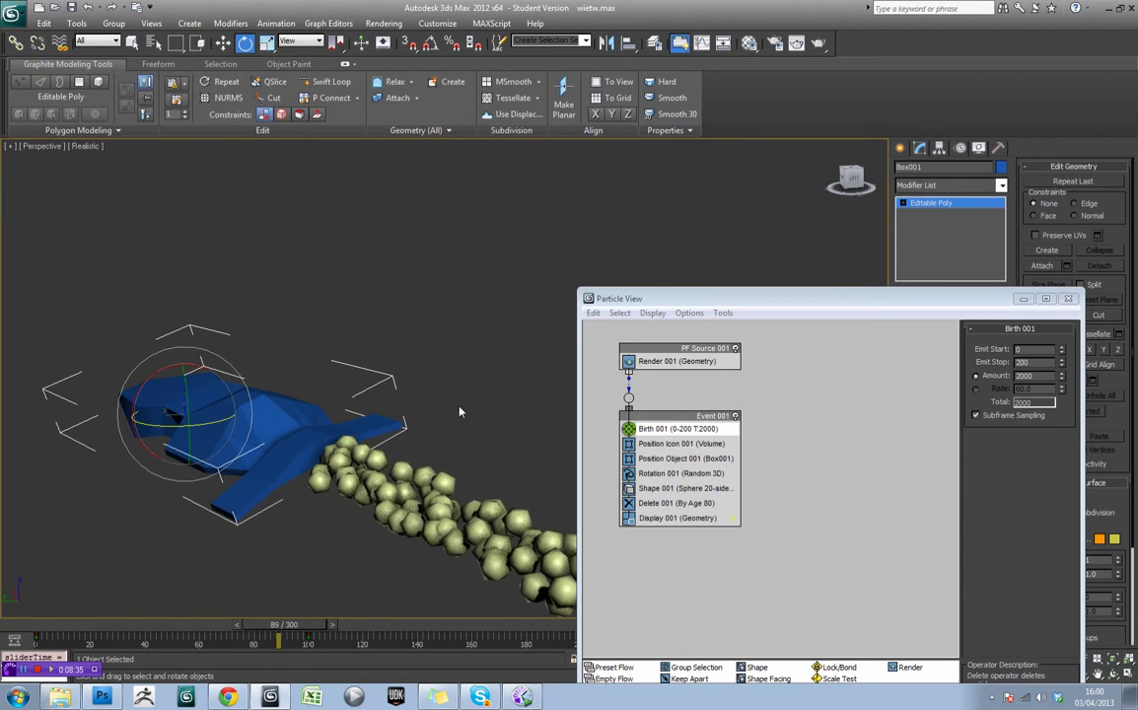
Display edged faces, scale the ship's rear emitting polygon narrower along its local X axis, and leave polygon editing with nothing selected
key("F4")
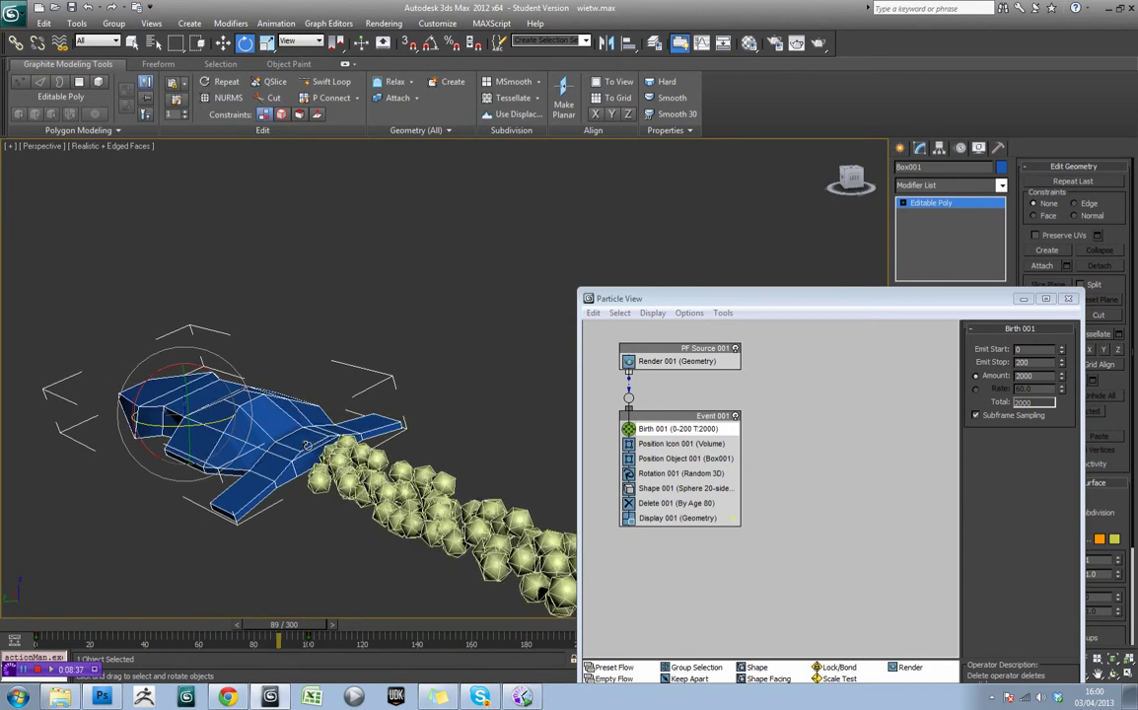
left_click_drag(616, 298, 528, 547)
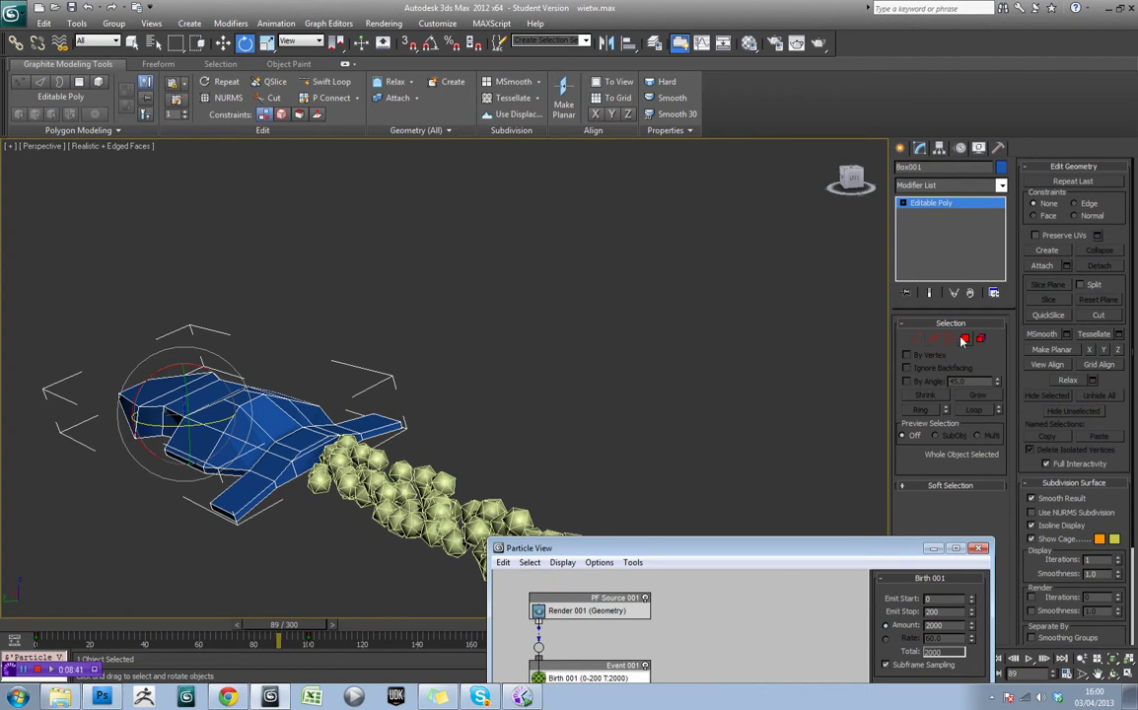
left_click(962, 341)
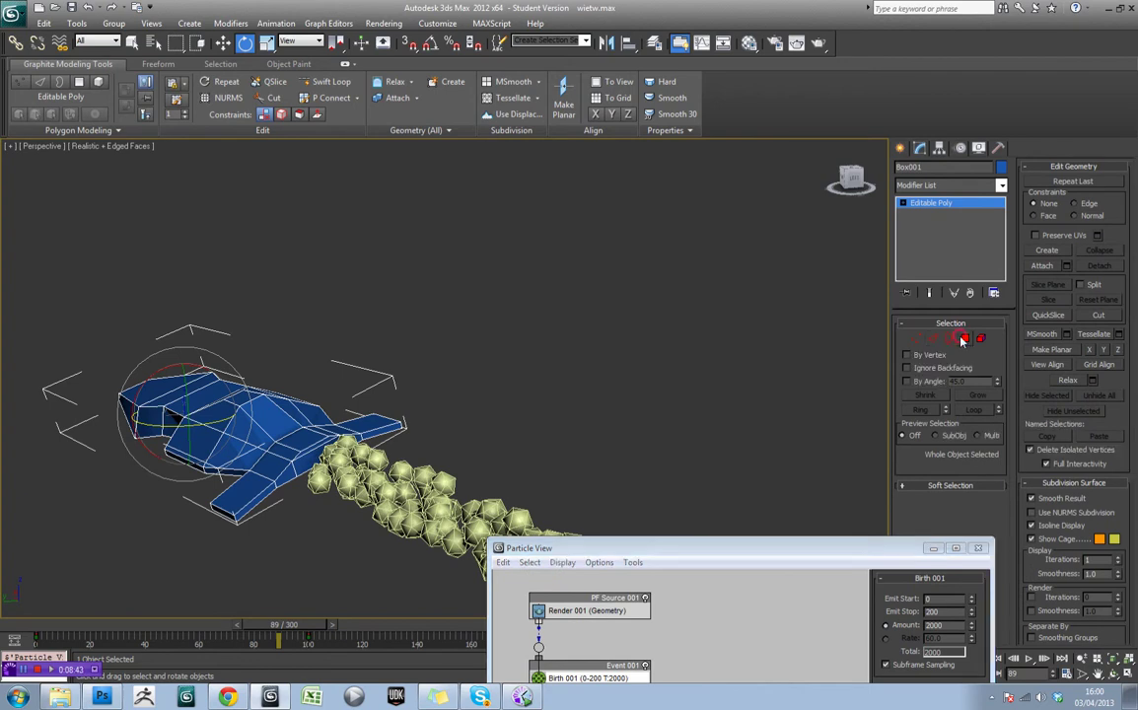
left_click(315, 445)
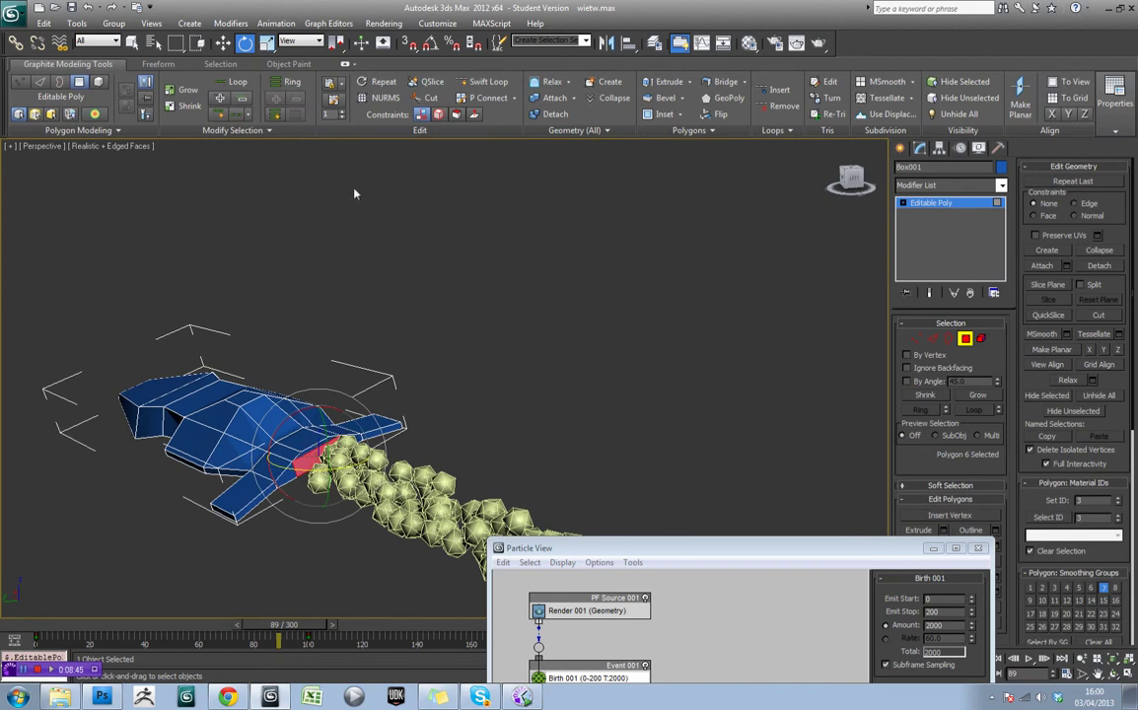
left_click(301, 40)
left_click(281, 86)
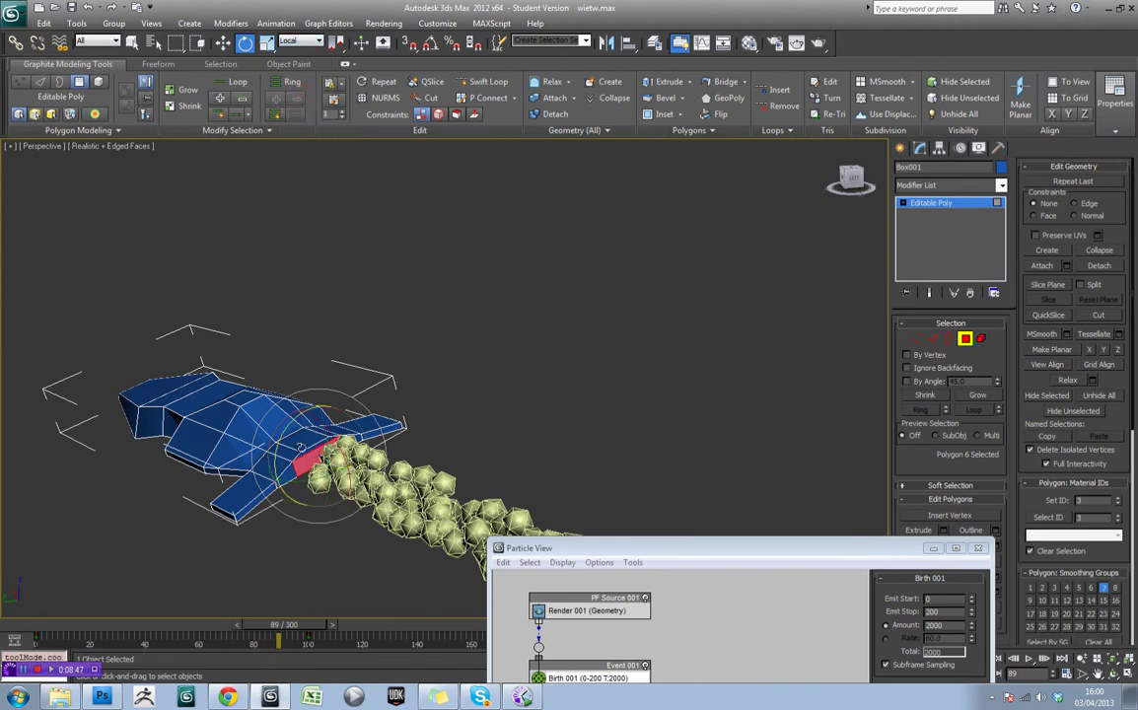
key("r")
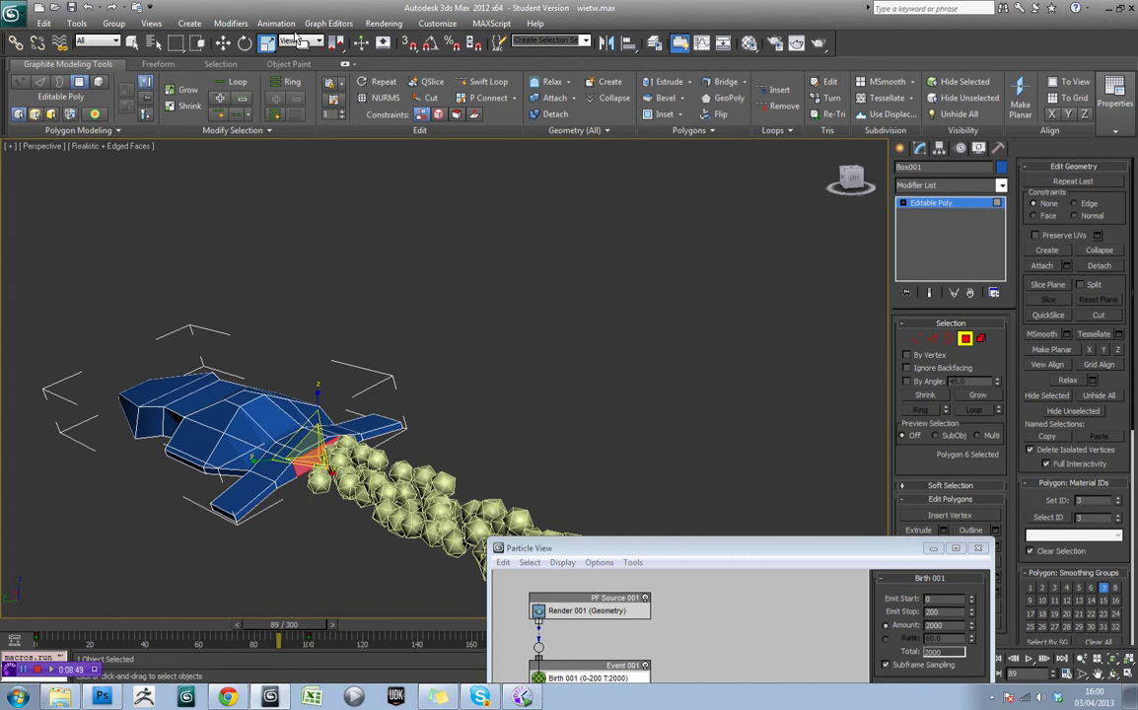
left_click(299, 40)
left_click(281, 86)
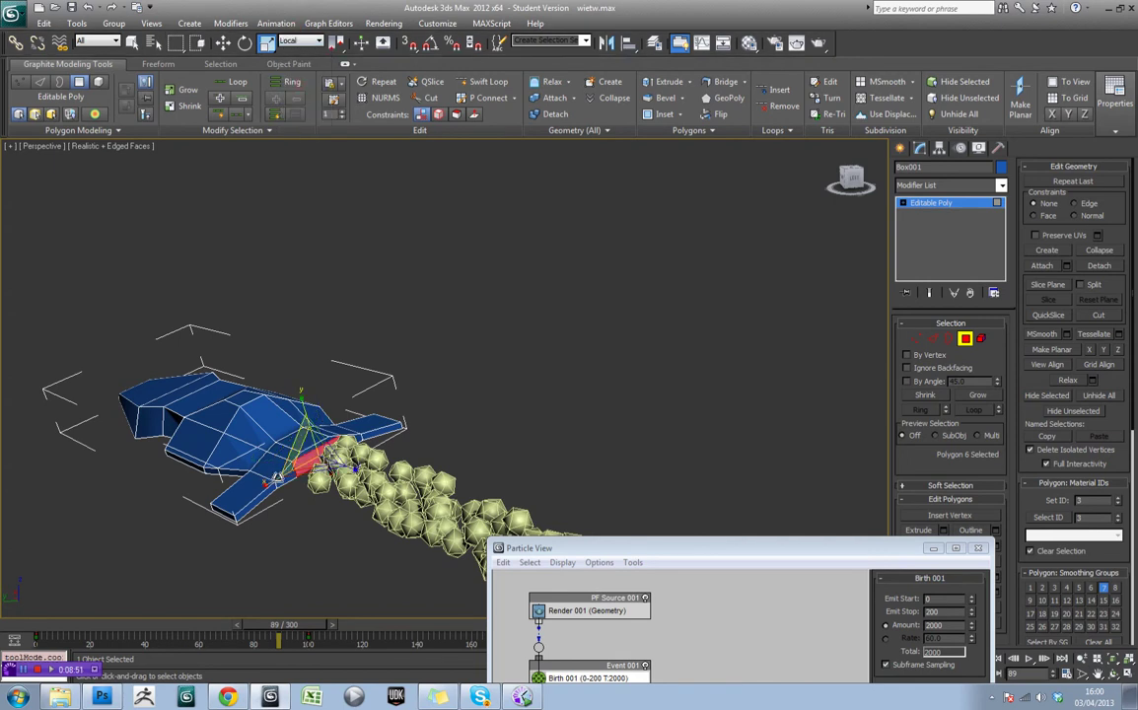
left_click_drag(270, 481, 306, 467)
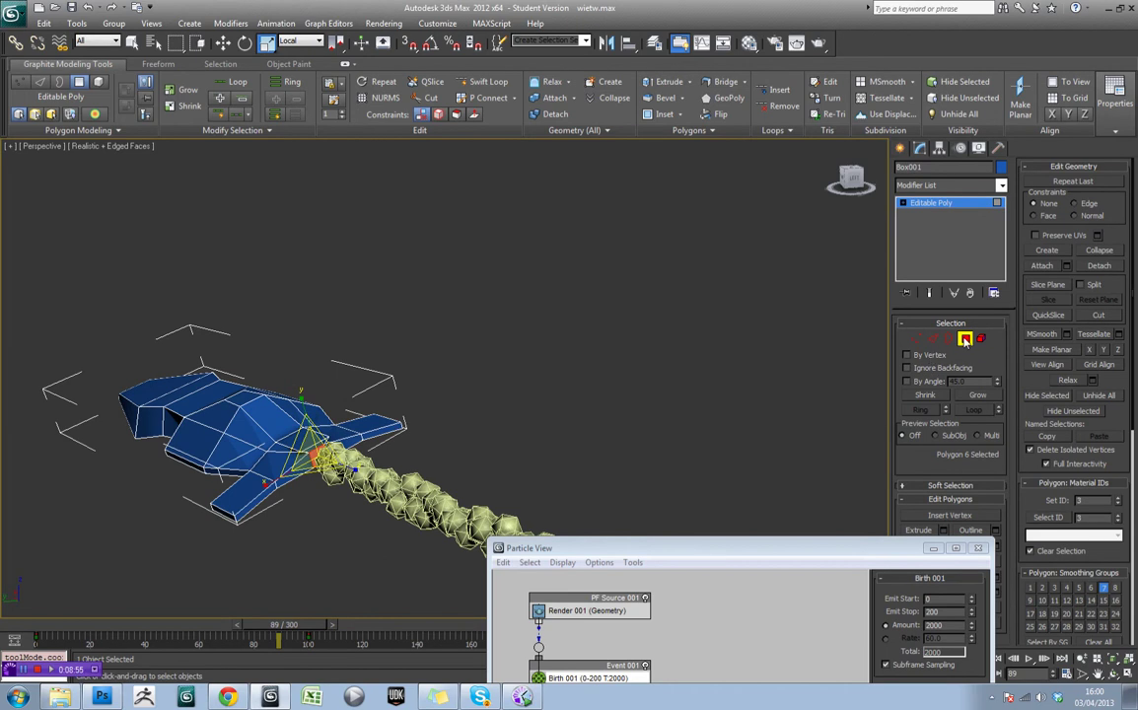
left_click(965, 340)
left_click(686, 351)
Turn off edged faces and scrub to frame 92 to inspect the narrowed exhaust trail
middle_click_drag(463, 267, 536, 388, "alt")
scroll(563, 343, "down", 7)
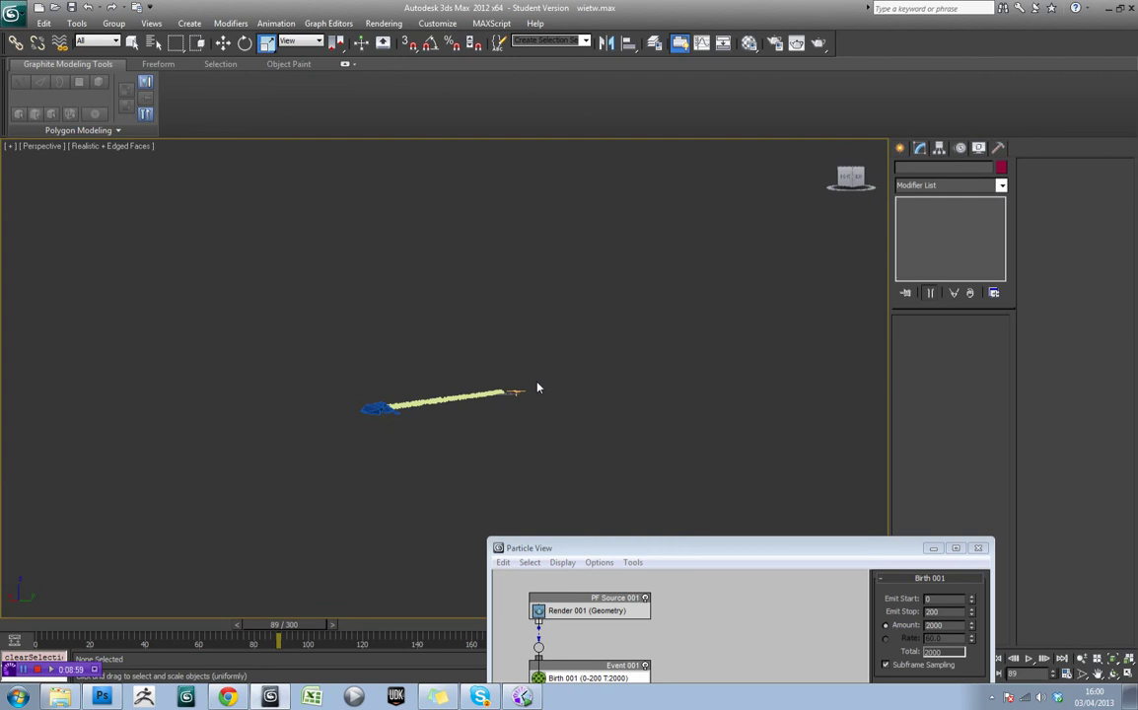
scroll(536, 388, "up", 4)
middle_click_drag(458, 407, 602, 343, "alt")
key("F4")
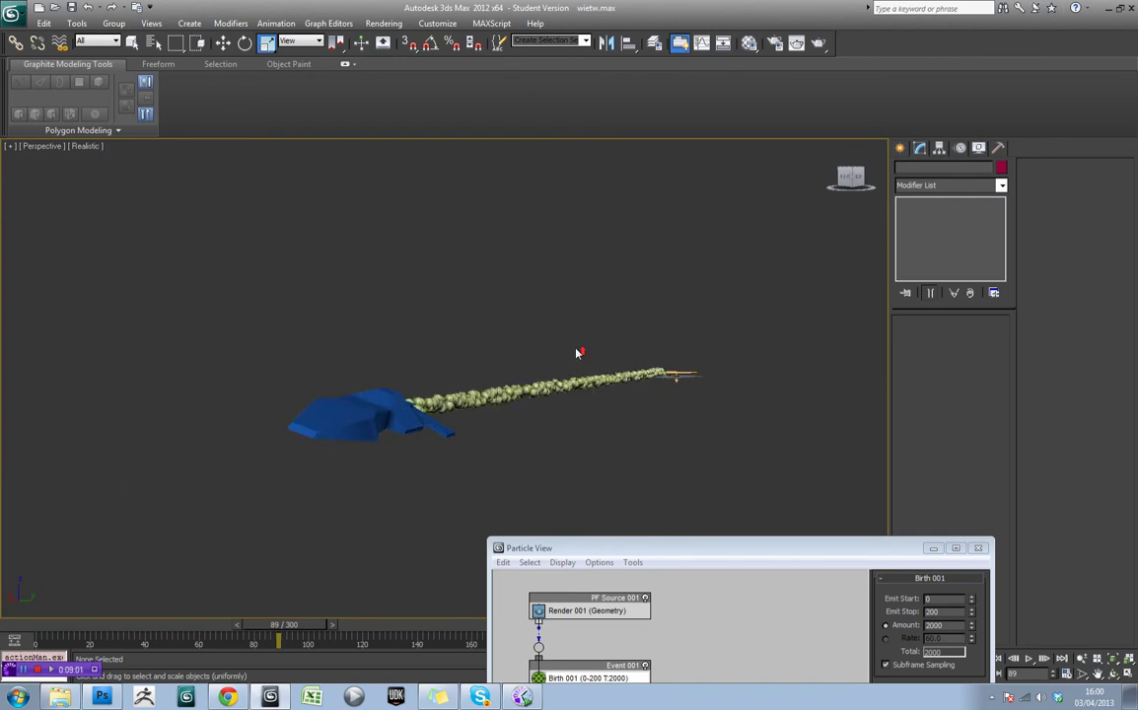
scroll(579, 356, "up", 2)
left_click_drag(61, 629, 287, 628)
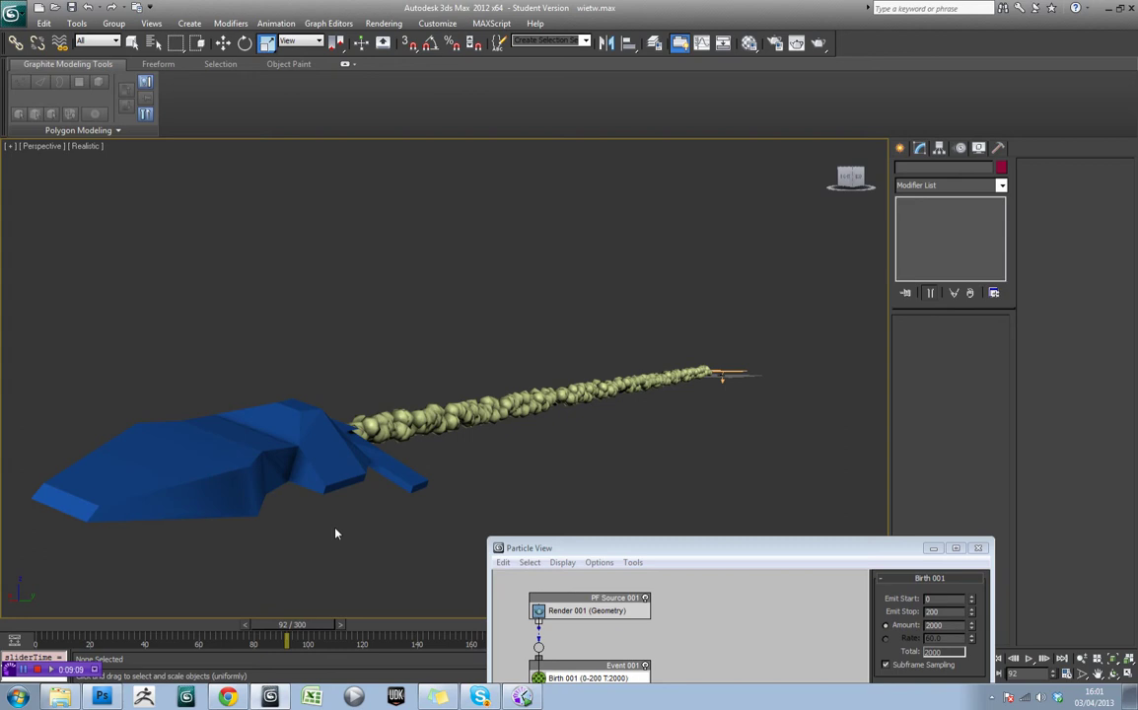
Insert a Material Dynamic operator between Shape 001 and Delete 001 in Event 001 and show its settings
left_click_drag(652, 550, 806, 220)
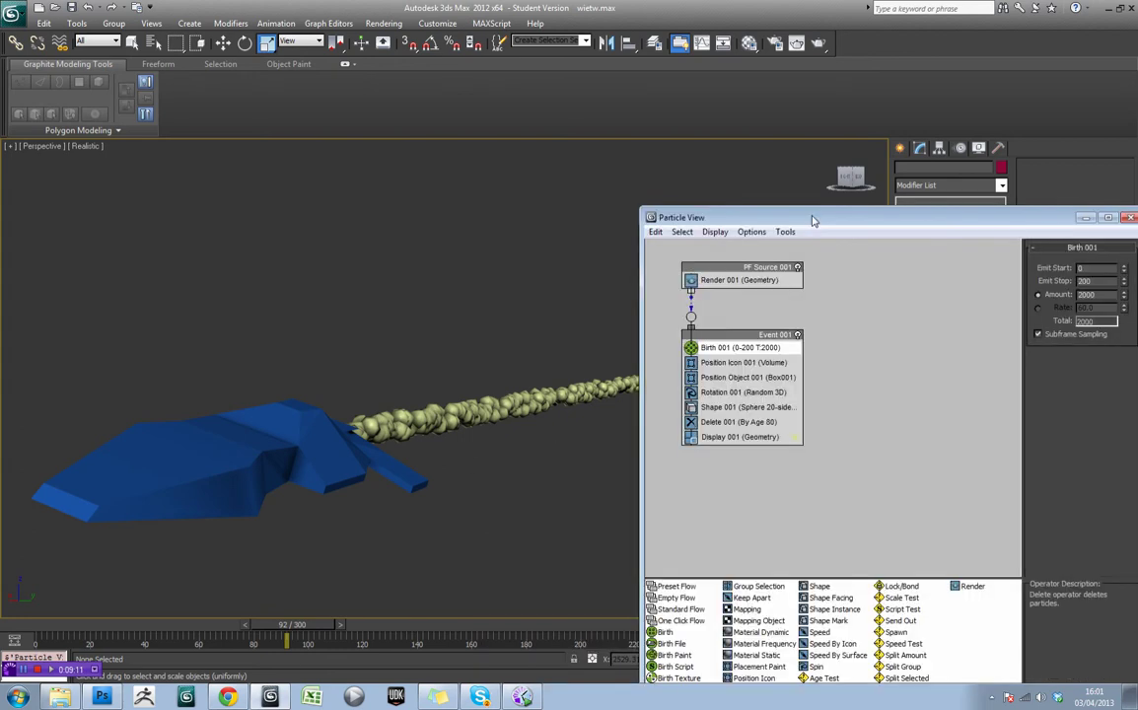
left_click_drag(836, 163, 838, 156)
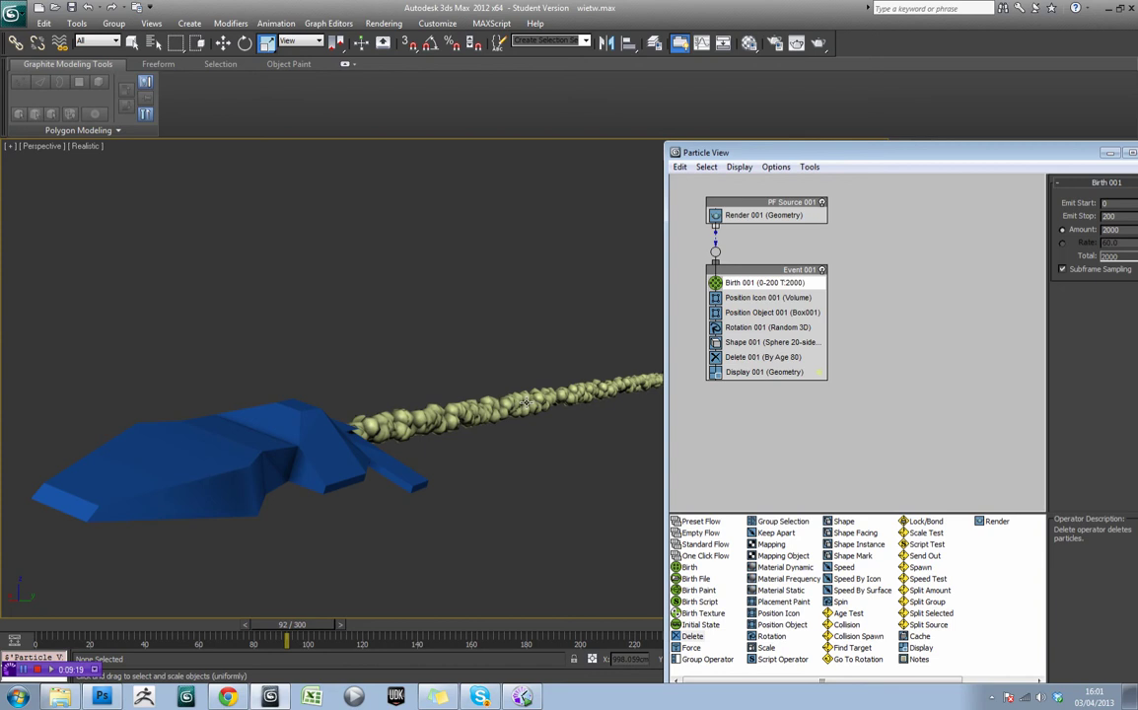
left_click(799, 569)
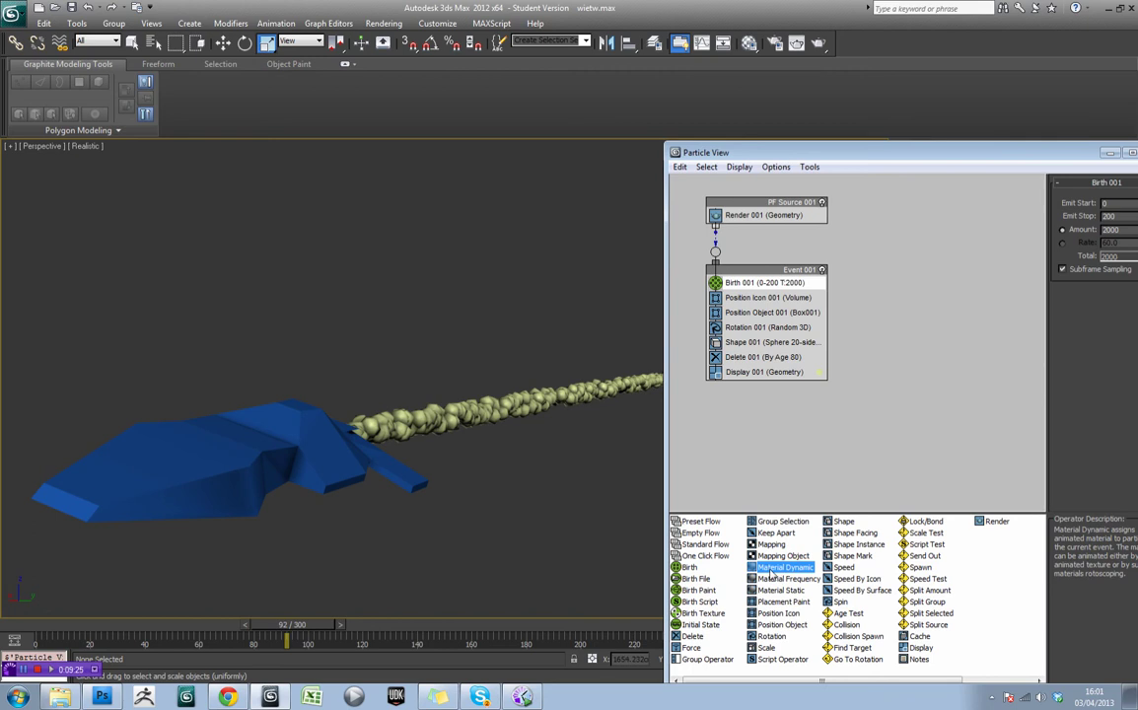
left_click_drag(771, 576, 749, 353)
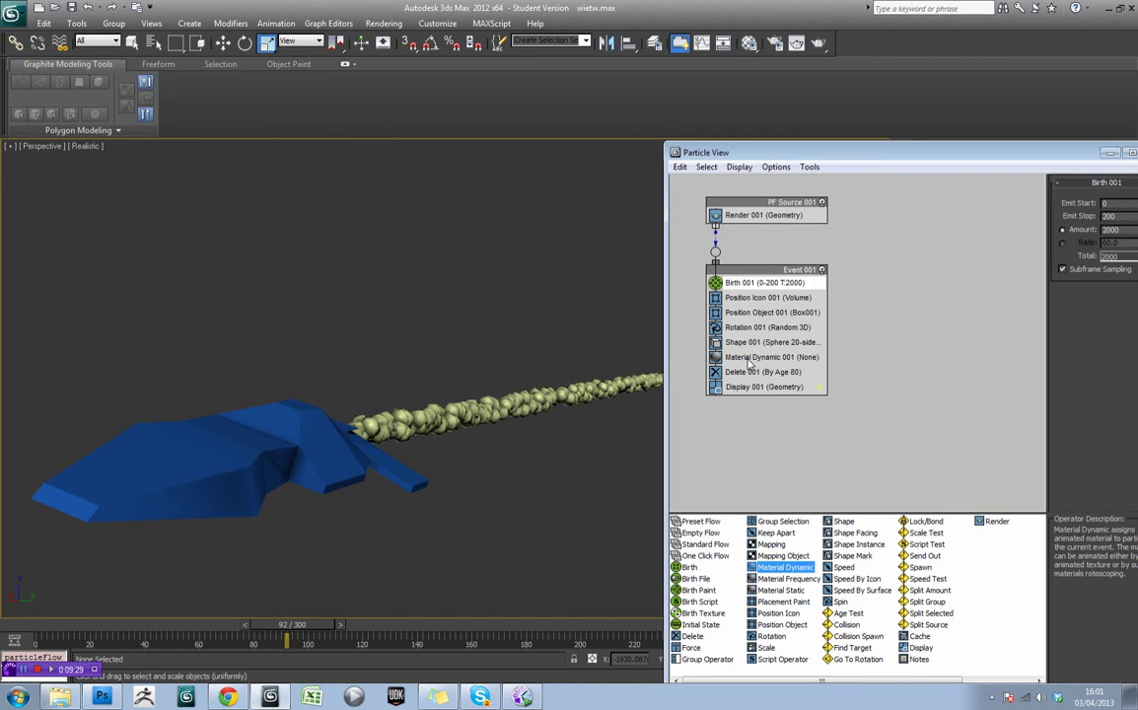
left_click_drag(907, 153, 776, 139)
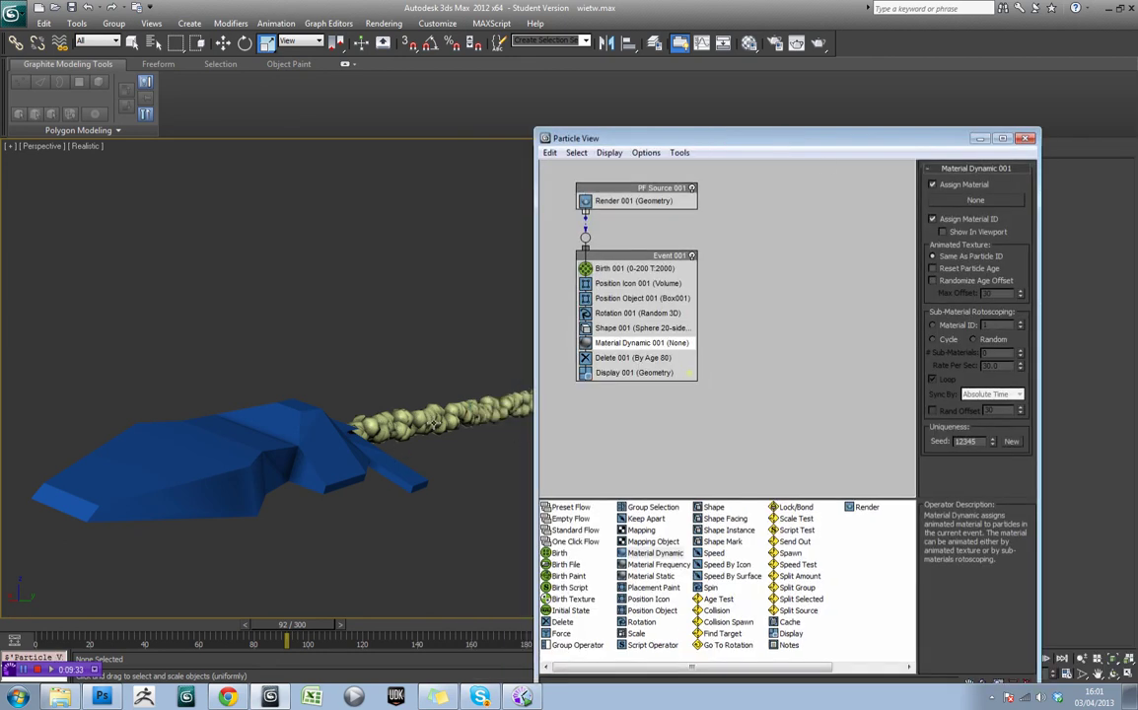